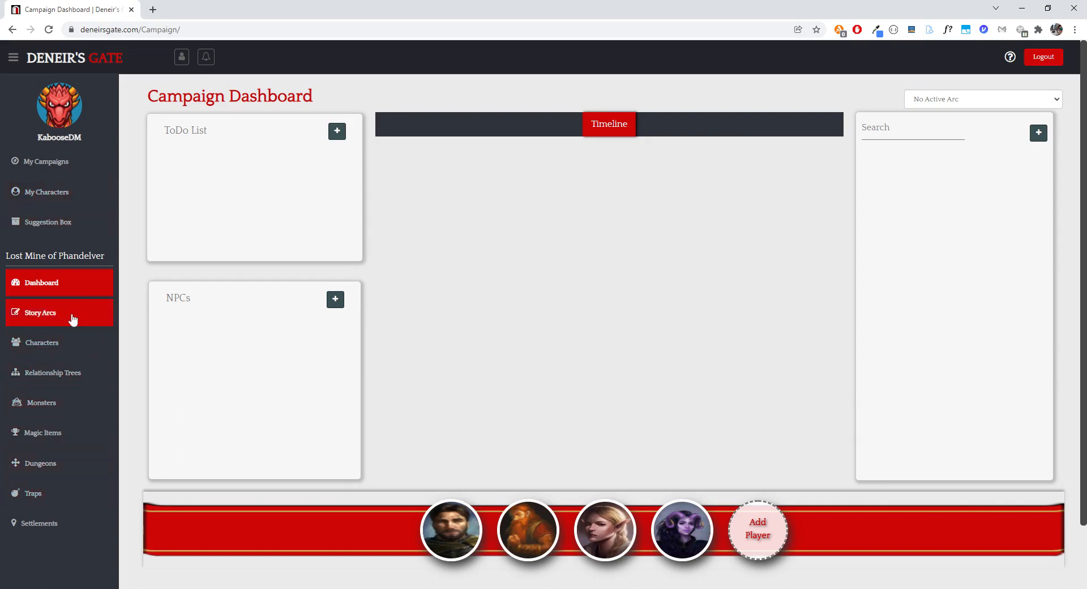
Step: Open the campaign's Story Arcs page and view its introductory help tour, closing it after the explanation
{"action": "left_click", "coordinate": [72, 320]}
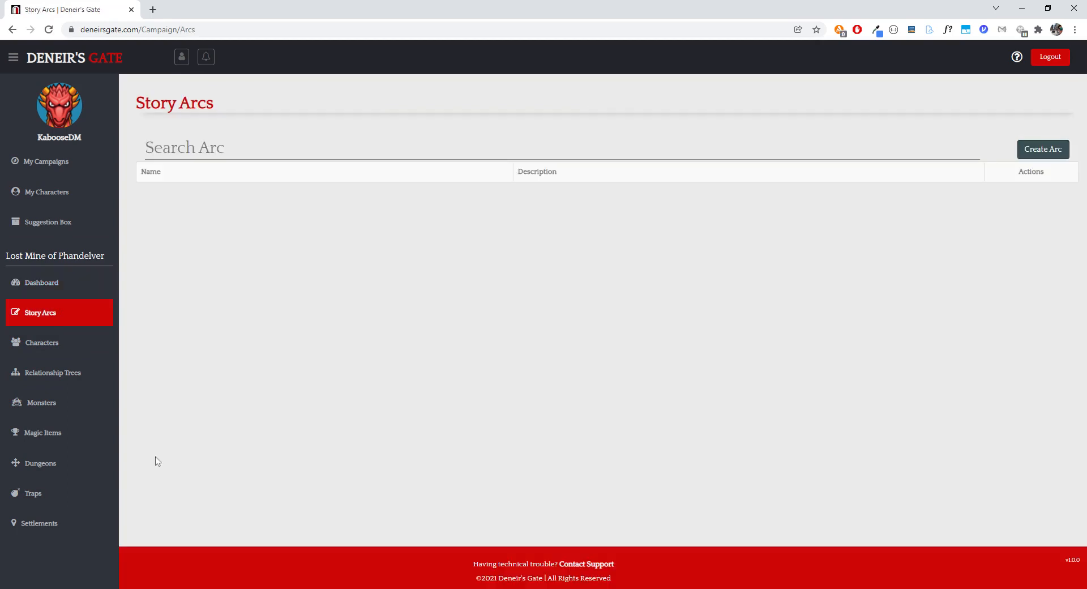
{"action": "left_click", "coordinate": [1016, 57]}
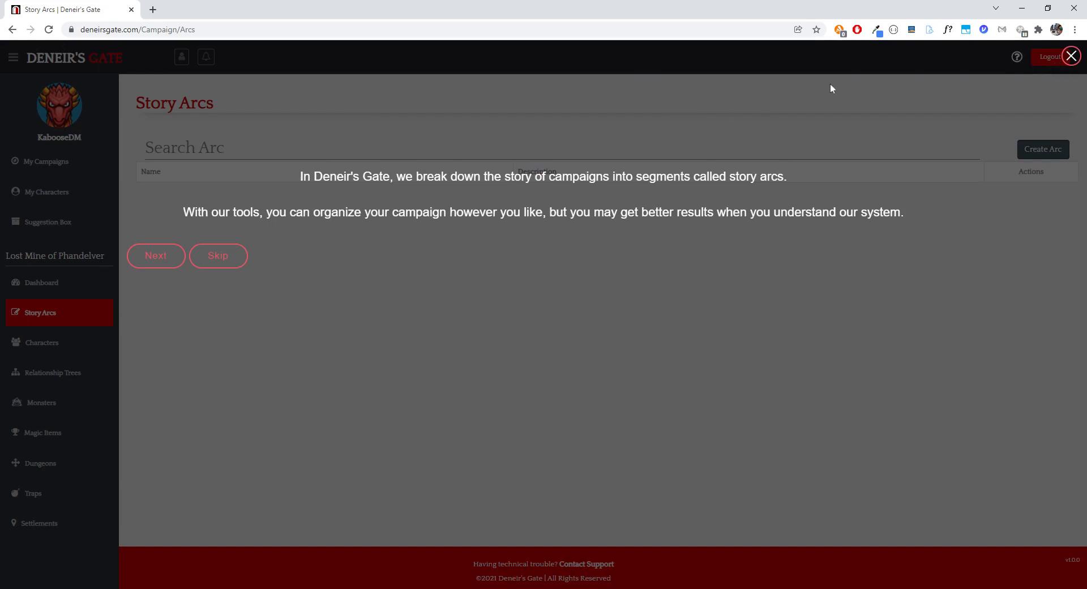
{"action": "left_click", "coordinate": [1071, 63]}
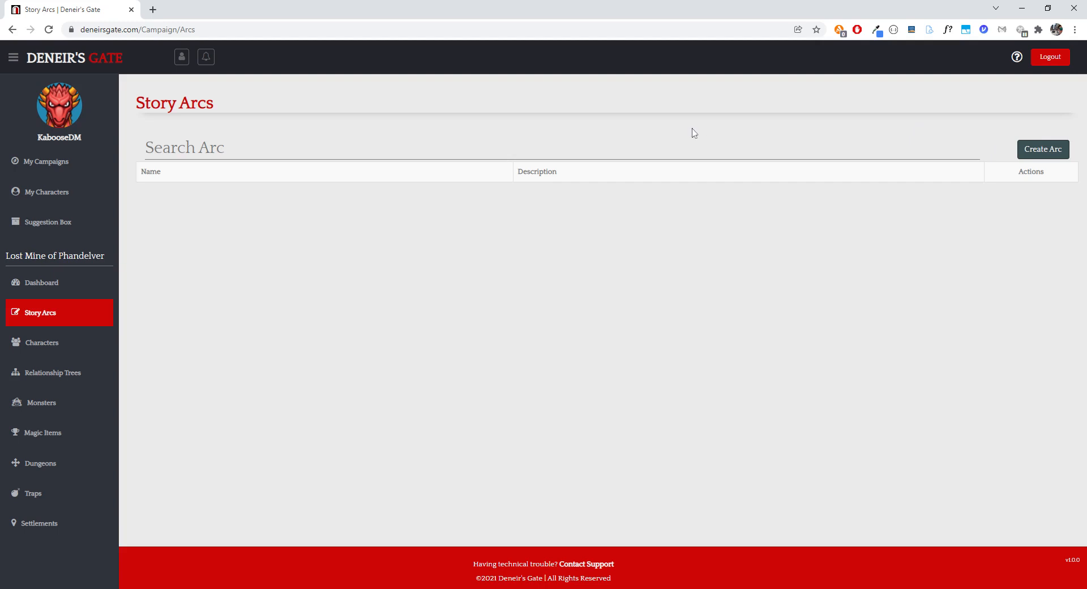
Step: Create a new story arc named "Goblin Arrows", with the side reference panel collapsed
{"action": "left_click", "coordinate": [1047, 150]}
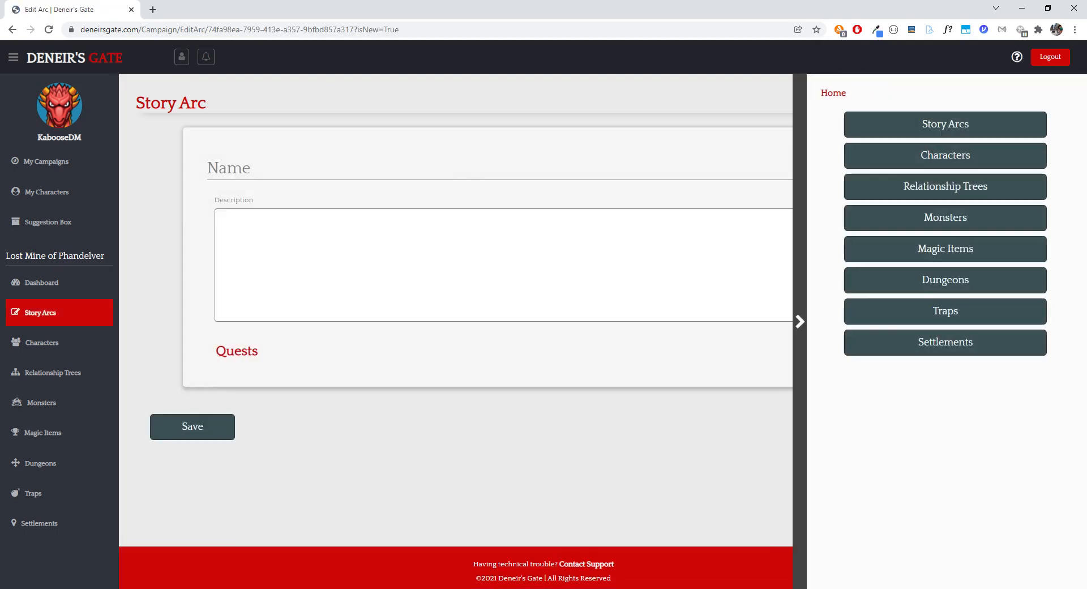
{"action": "left_click", "coordinate": [798, 158]}
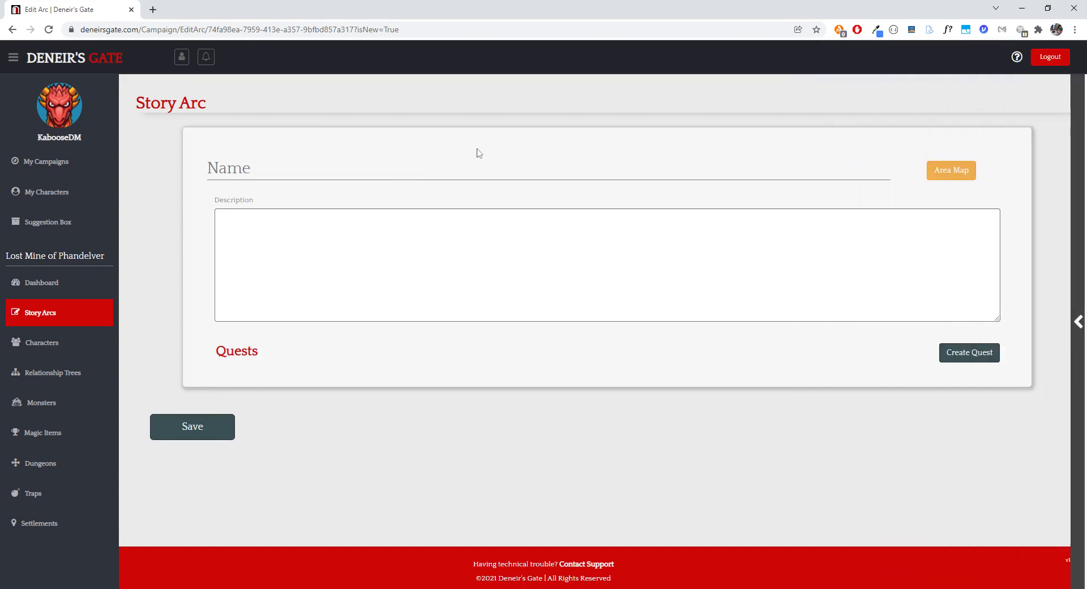
{"action": "left_click", "coordinate": [418, 168]}
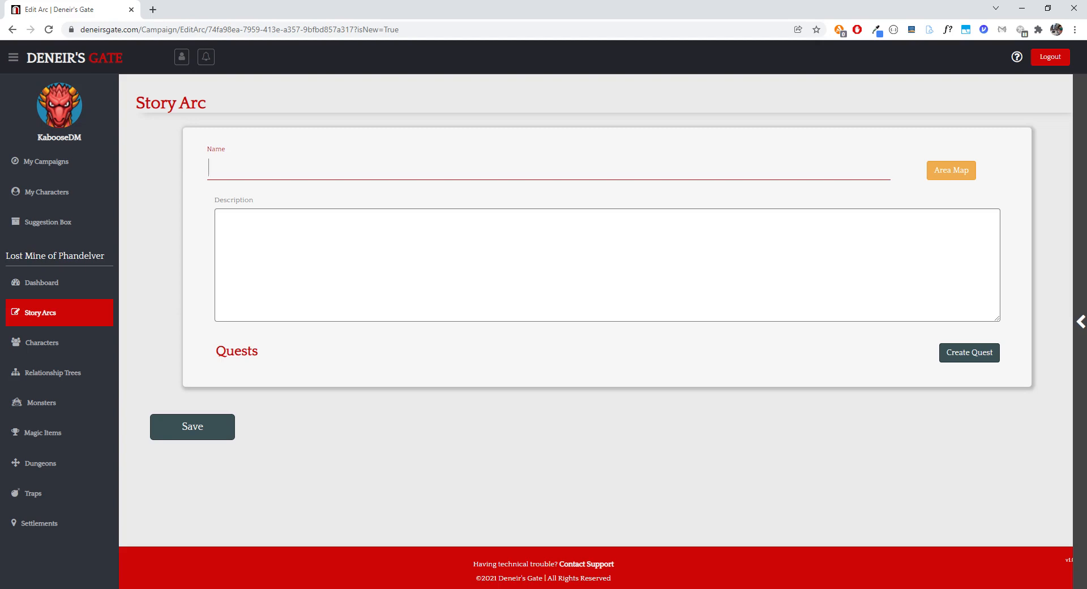
{"action": "type", "text": "Goblin Arrows"}
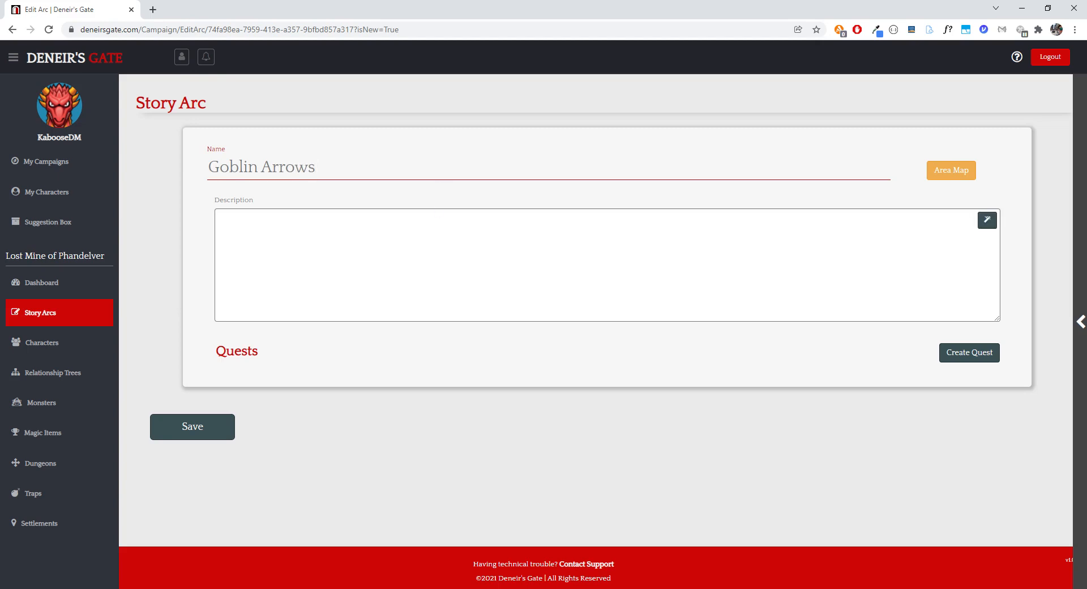
{"action": "key", "text": "Tab"}
{"action": "key", "text": "alt+Tab"}
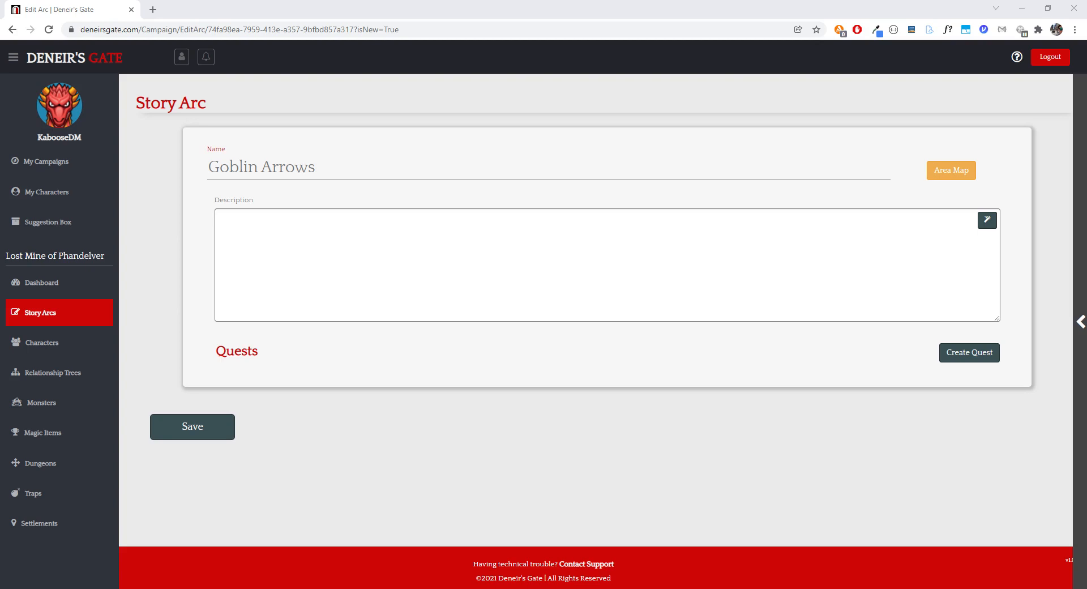
Step: Try a randomly generated description for the Goblin Arrows arc
{"action": "left_click", "coordinate": [607, 264]}
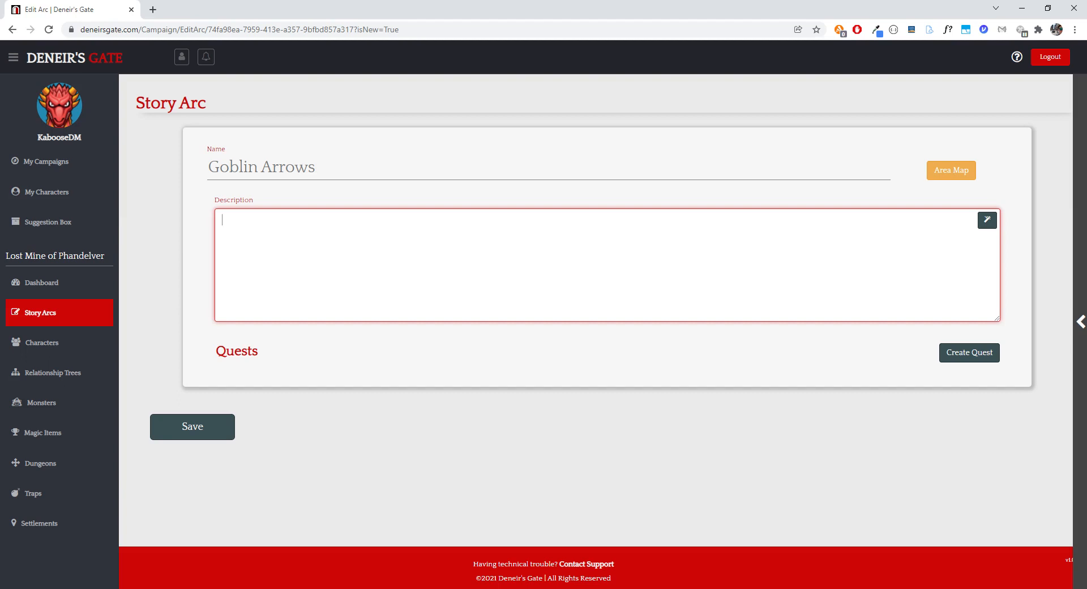
{"action": "left_click", "coordinate": [986, 221]}
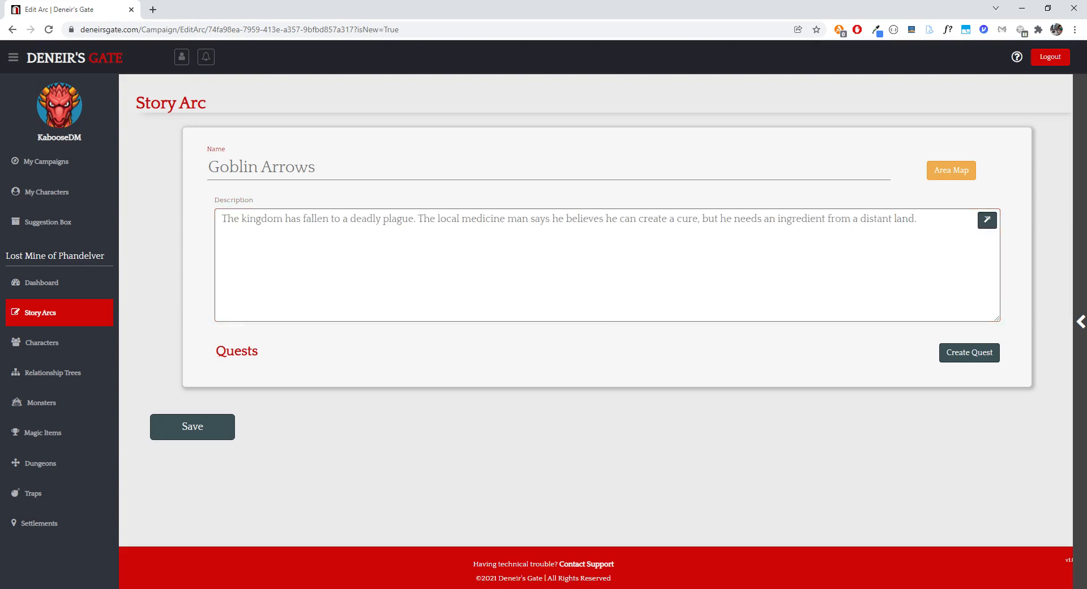
{"action": "left_click_drag", "start_coordinate": [221, 219], "coordinate": [822, 219]}
{"action": "left_click", "coordinate": [865, 219]}
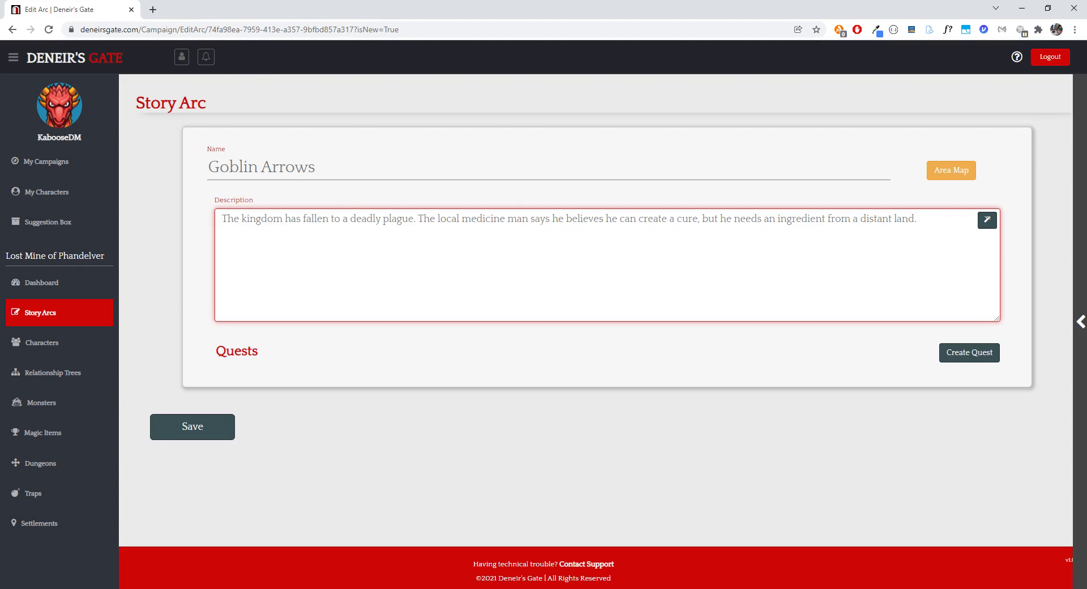
{"action": "left_click_drag", "start_coordinate": [917, 218], "coordinate": [194, 252]}
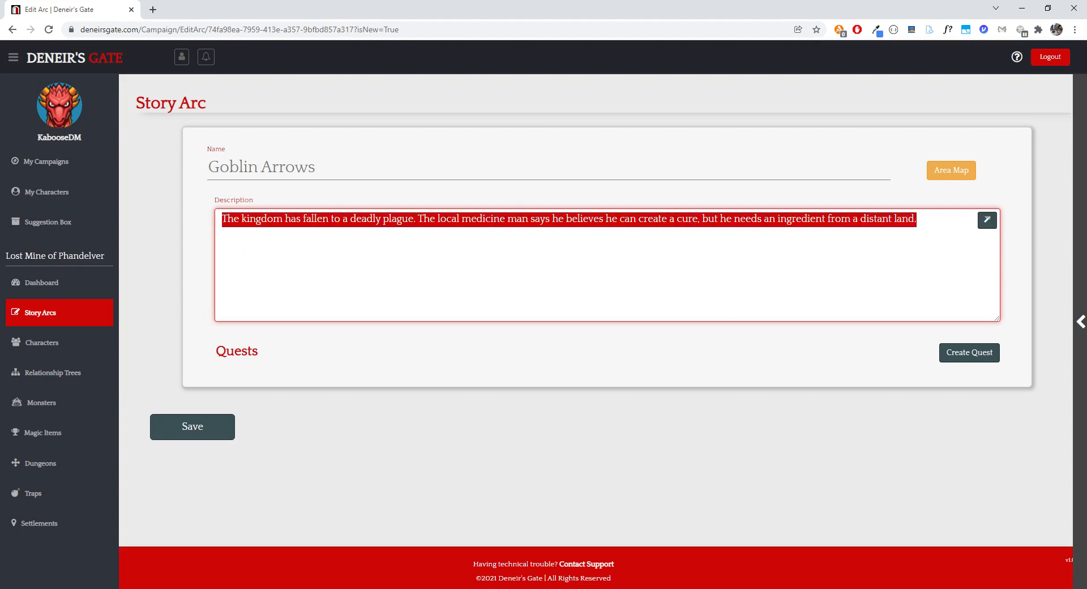
Step: Replace the arc's description with a summary of the wagon escort to Phandalin, the Cragmaw raiders and the search for their leader, Klarg
{"action": "key", "text": "BackSpace"}
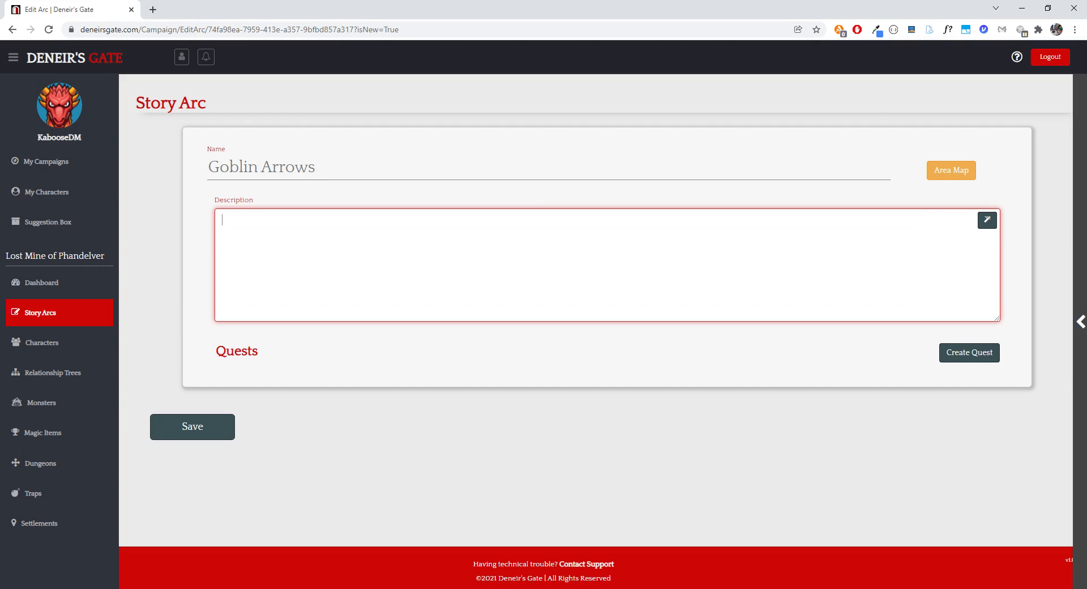
{"action": "type", "text": "The party is hired to escort a wagon of provisions and supplies to Phandalin. They run into trouble with raiders from the Cragmaw tribe and the party needs to find their leader, Klarg, to get information about why they're attacking and what their next target is."}
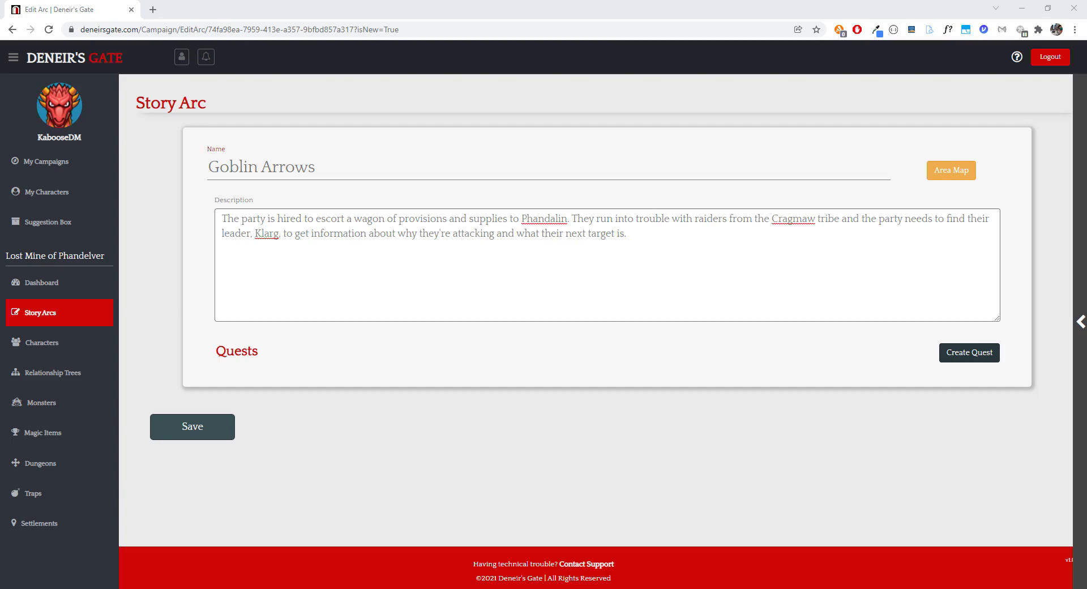
Step: Add a quest named "Goblin Ambush" to the arc and fill its description with generated text about destroying a bandit hideout
{"action": "left_click", "coordinate": [969, 353]}
{"action": "left_click", "coordinate": [236, 189]}
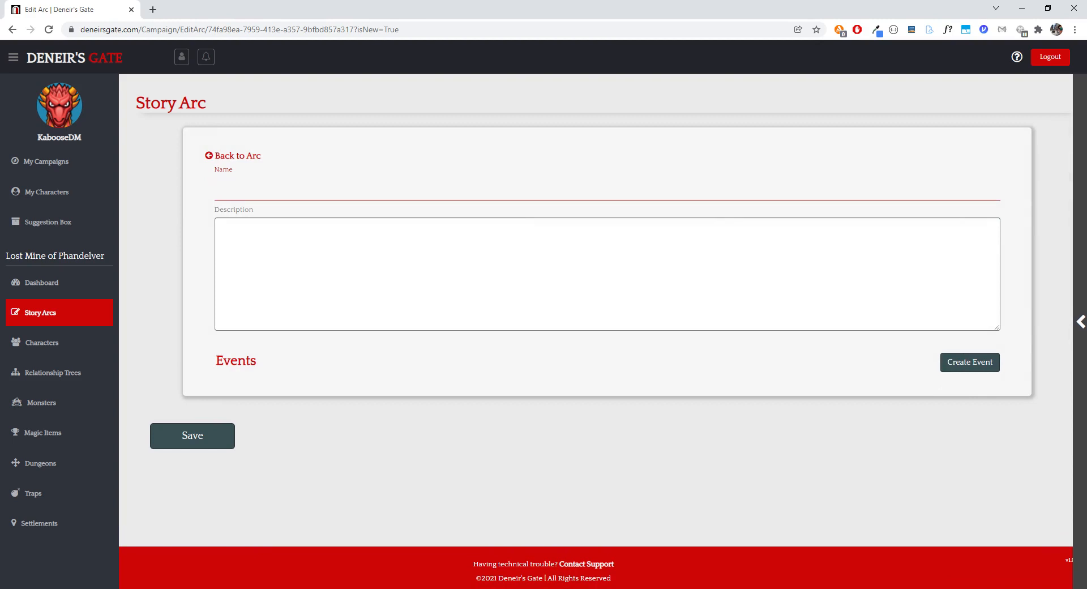
{"action": "type", "text": "Goblin Ambush"}
{"action": "left_click", "coordinate": [328, 220]}
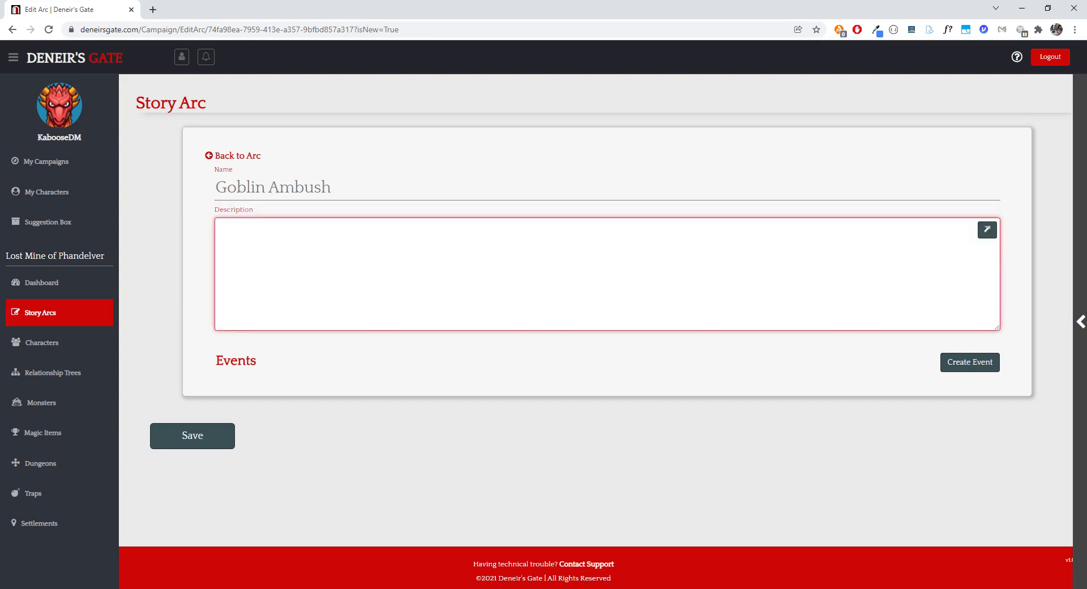
{"action": "key", "text": "ctrl+v"}
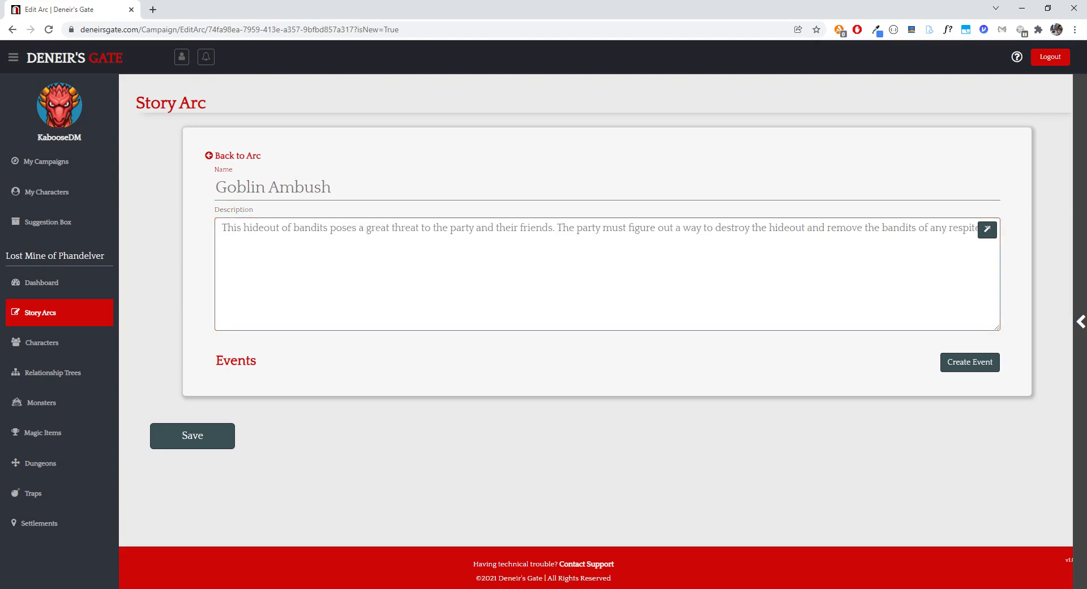
{"action": "left_click_drag", "start_coordinate": [222, 227], "coordinate": [926, 227]}
{"action": "left_click", "coordinate": [952, 228]}
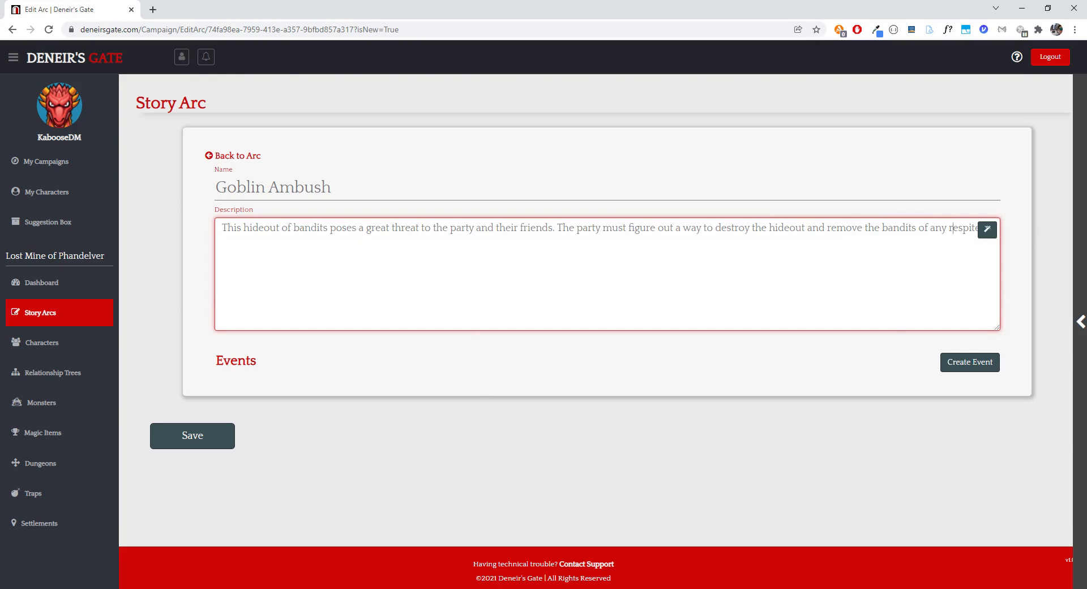
{"action": "left_click", "coordinate": [450, 358]}
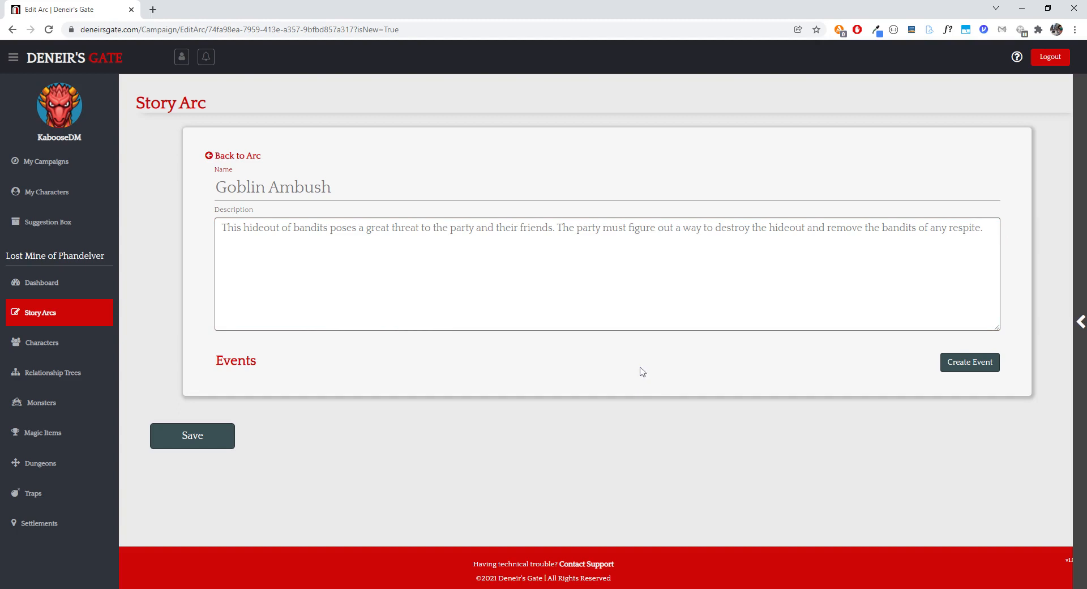
{"action": "left_click", "coordinate": [784, 228]}
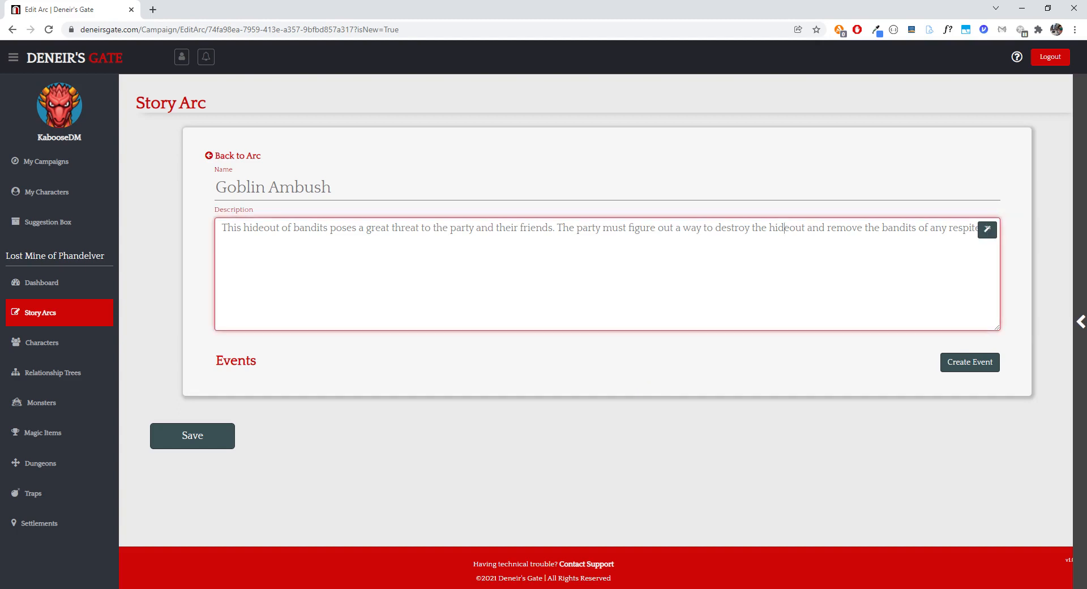
{"action": "left_click", "coordinate": [773, 133]}
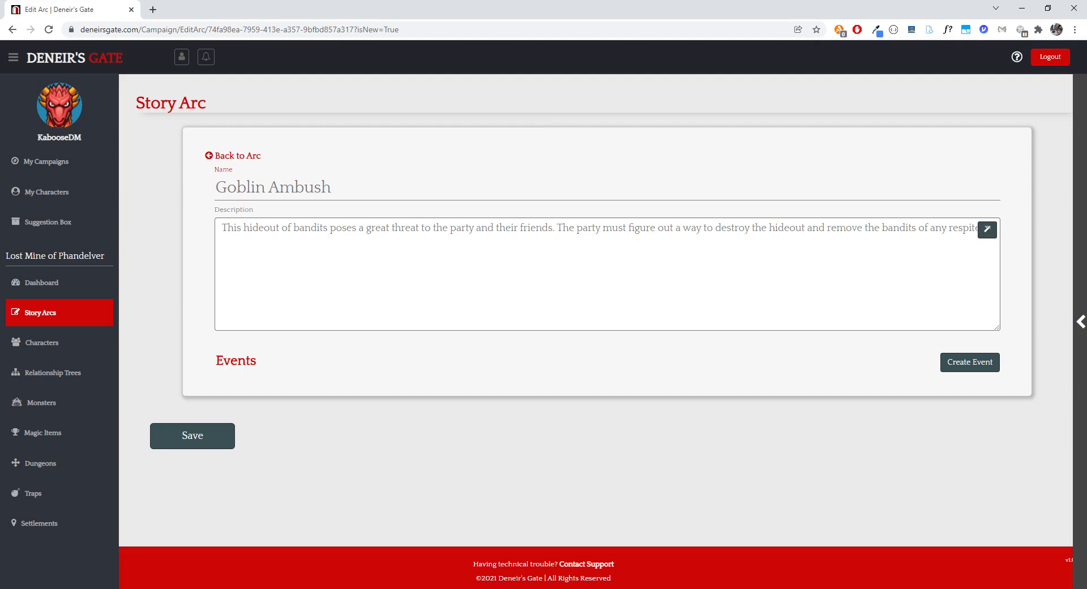
Step: Return to the Goblin Arrows arc and expand the Goblin Ambush quest's entry
{"action": "left_click", "coordinate": [245, 164]}
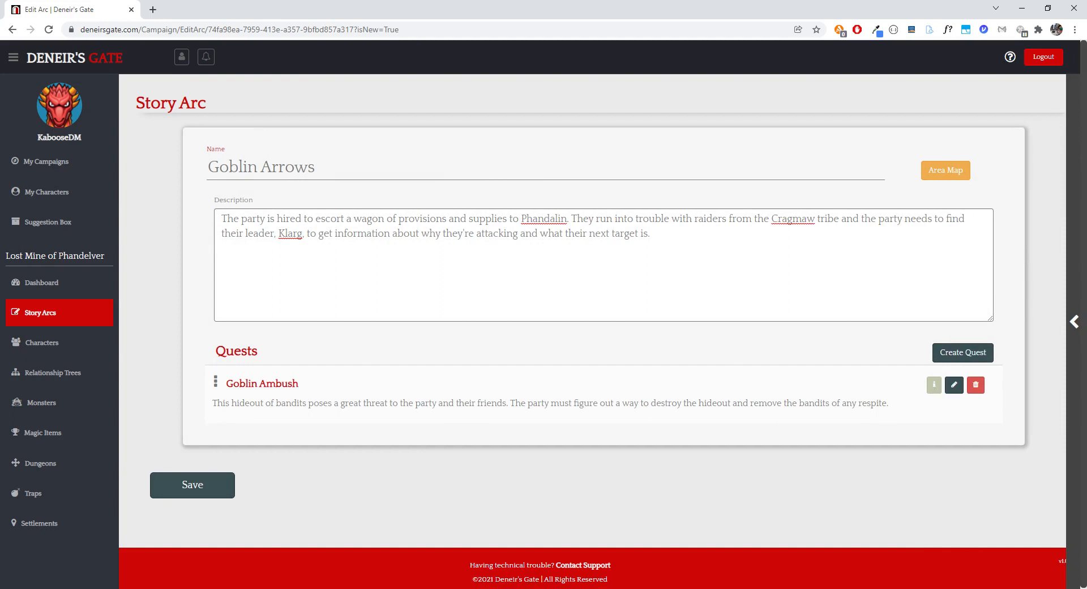
{"action": "left_click", "coordinate": [934, 389]}
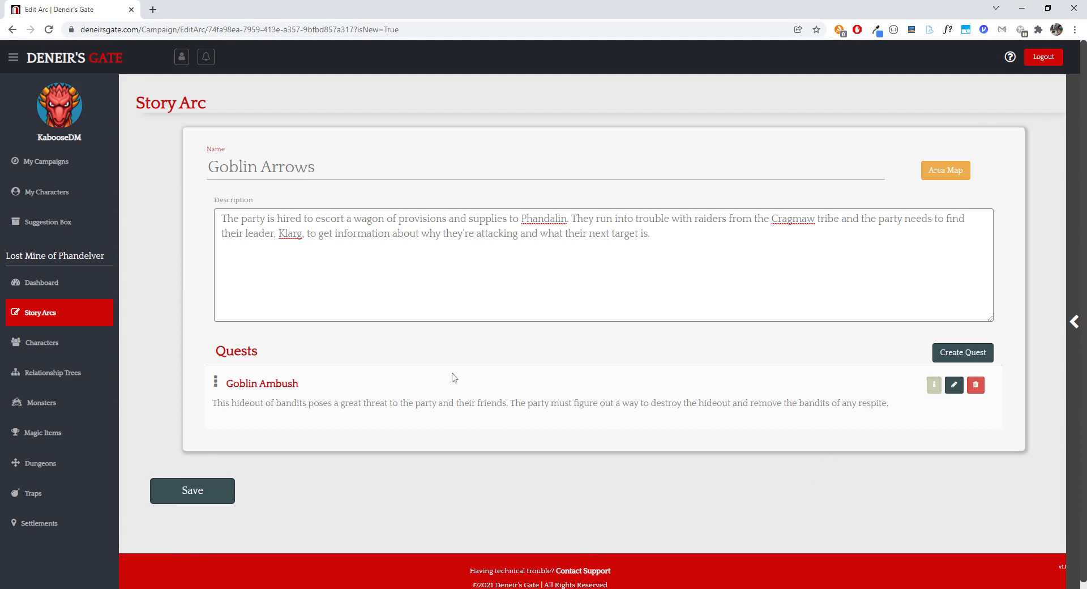
Step: Add a quest named "Cragmaw Hideout" described as the party diving deep into the bandits' hideout to find Klarg, and return to the arc
{"action": "left_click", "coordinate": [951, 350]}
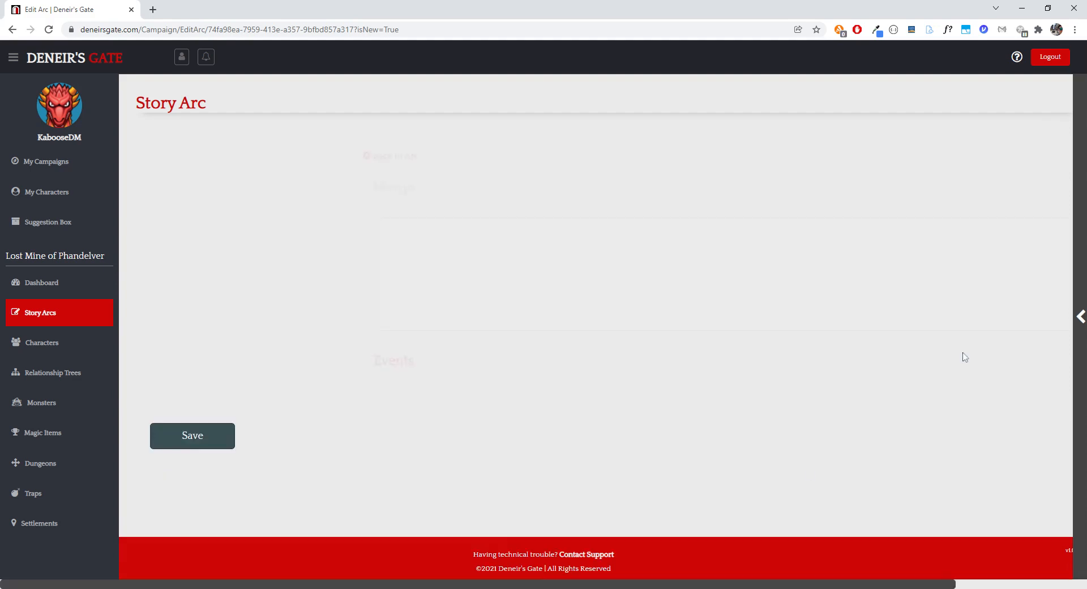
{"action": "left_click", "coordinate": [344, 188]}
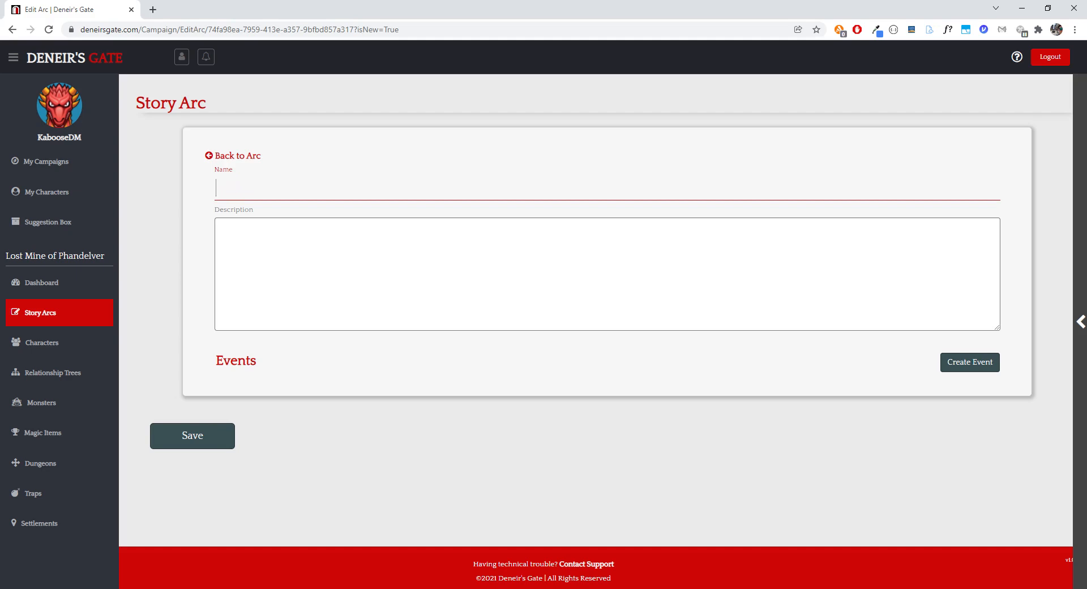
{"action": "type", "text": "Cragmaw Hideout"}
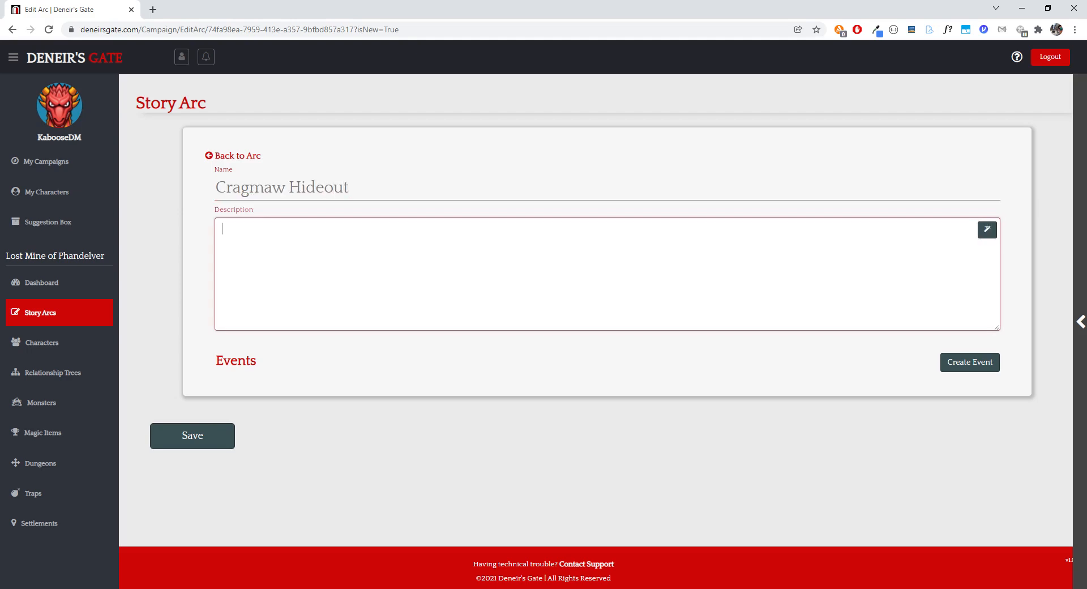
{"action": "left_click", "coordinate": [334, 219]}
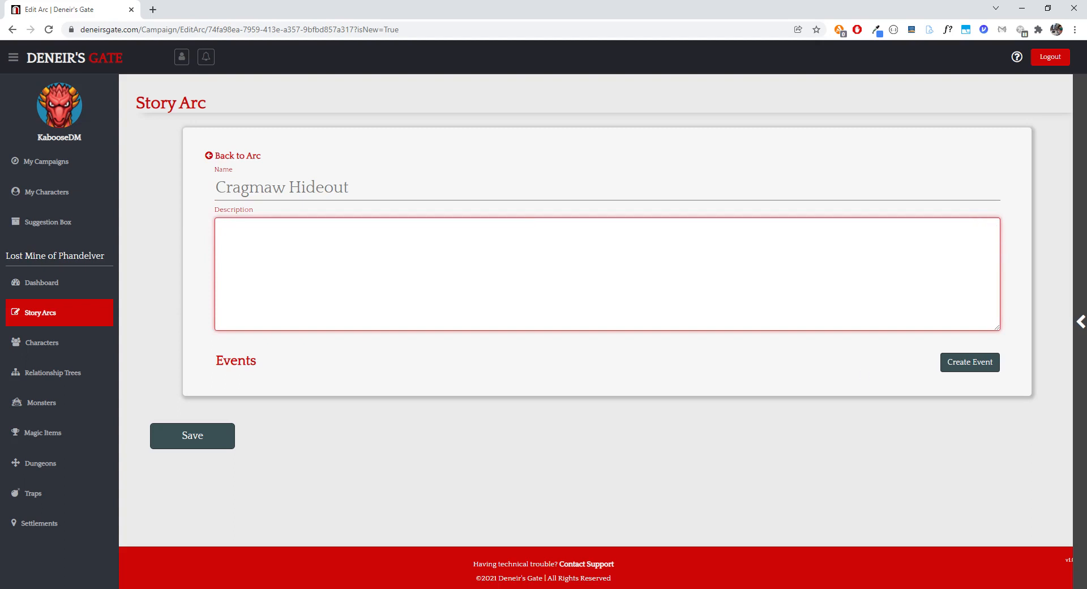
{"action": "type", "text": "The party must dive deep into the bandits hideout if they're going to find the leader, Klarg."}
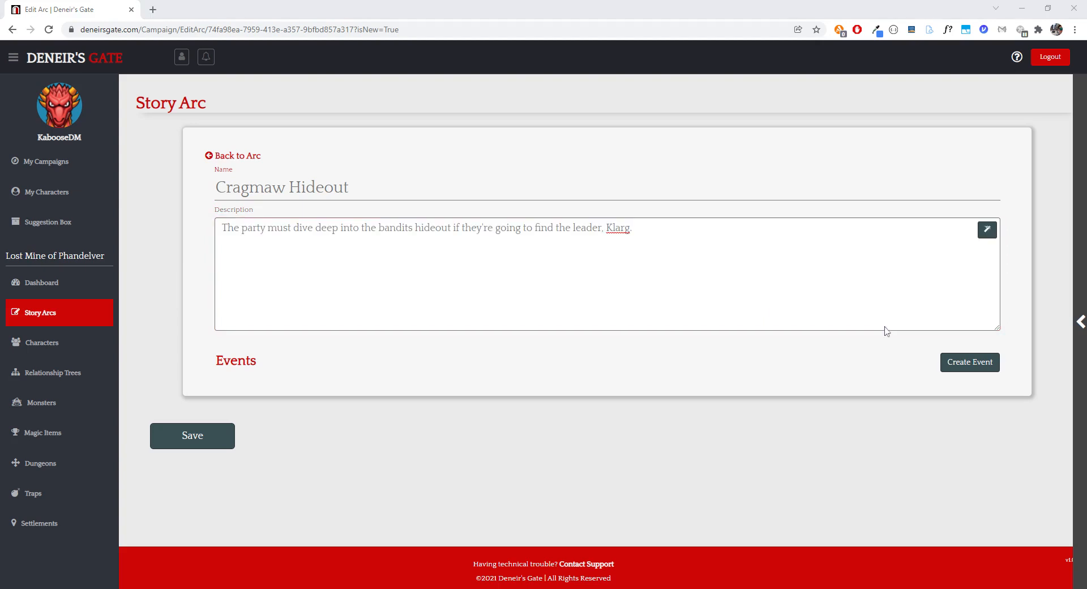
{"action": "key", "text": "alt+Tab"}
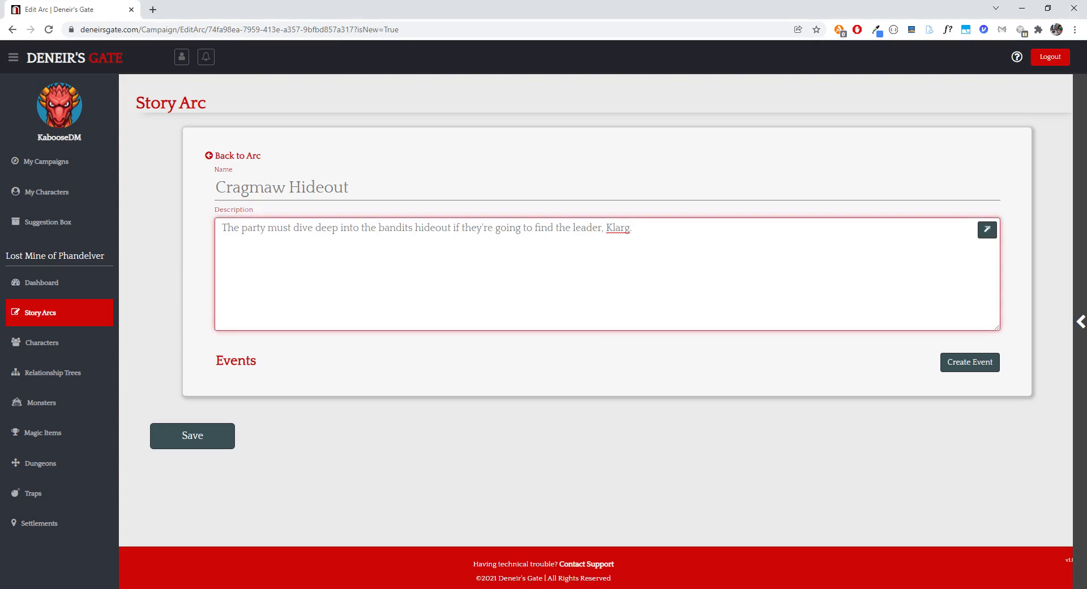
{"action": "left_click", "coordinate": [251, 160]}
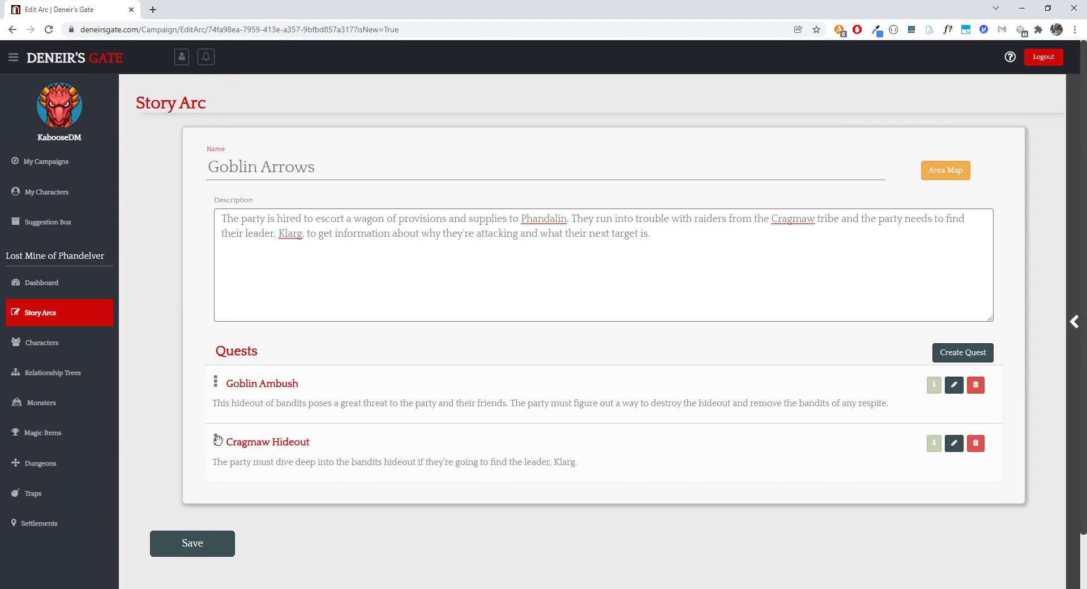
Step: Move the Cragmaw Hideout quest above Goblin Ambush, and restore the original quest order
{"action": "left_click_drag", "start_coordinate": [218, 442], "coordinate": [211, 382]}
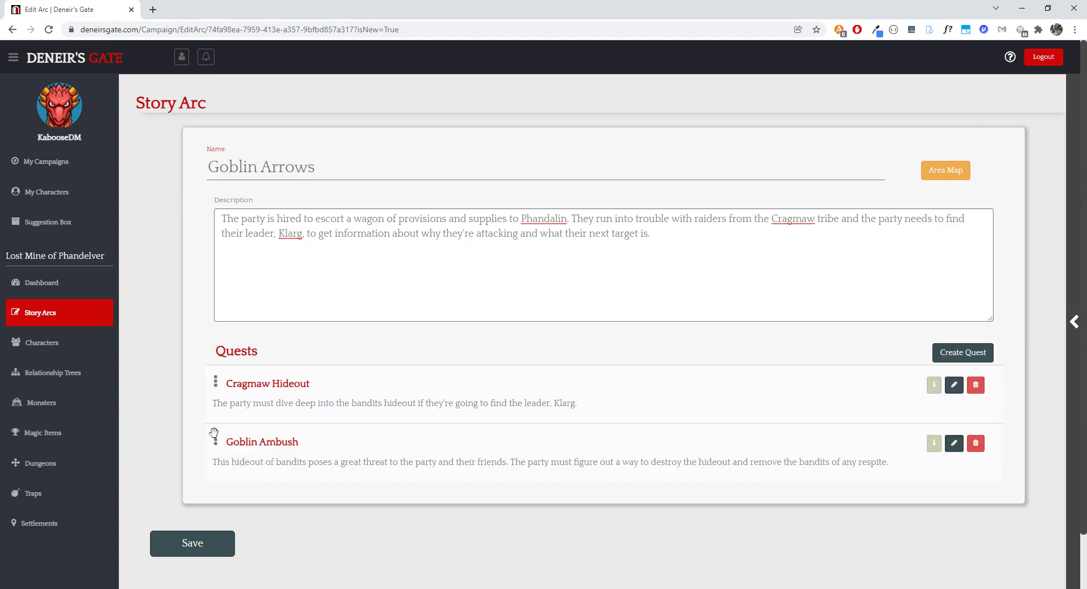
{"action": "left_click_drag", "start_coordinate": [213, 440], "coordinate": [214, 380]}
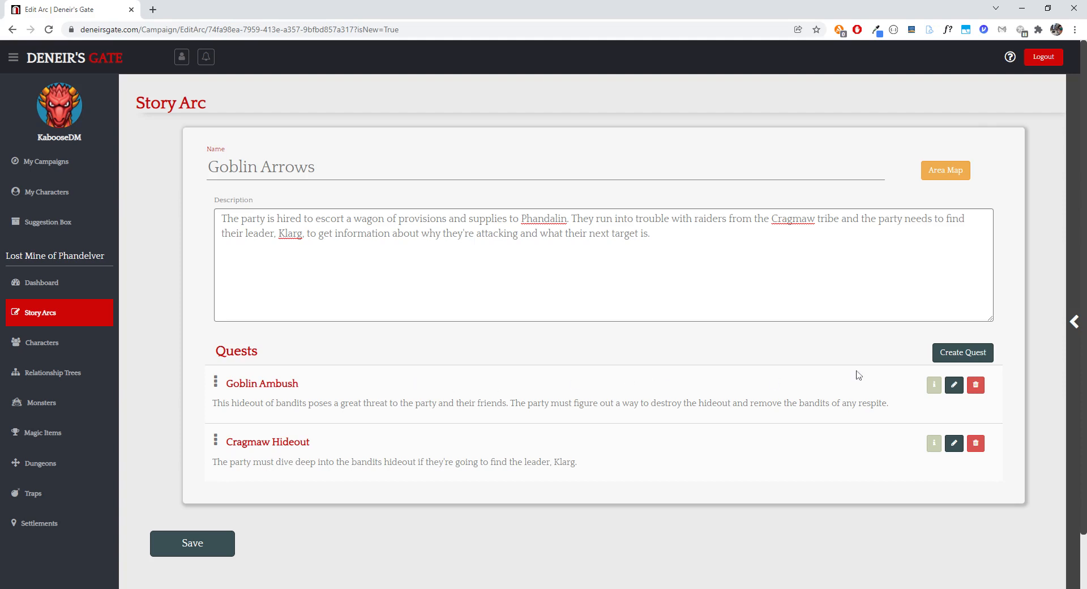
Step: Open the Goblin Ambush quest and create a new event in it named "Goblin Trail"
{"action": "left_click", "coordinate": [954, 389]}
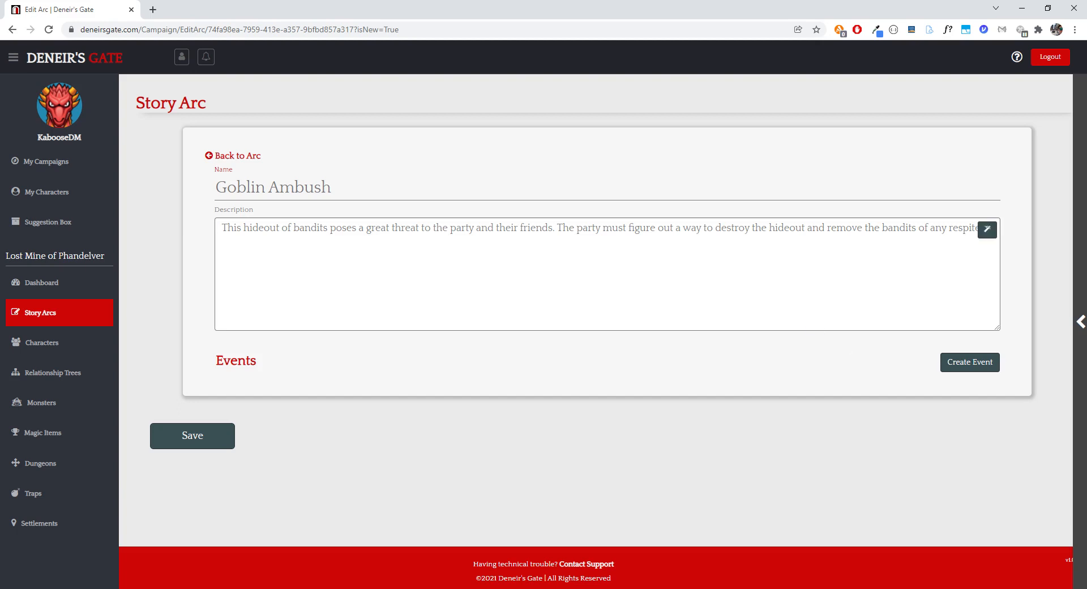
{"action": "left_click", "coordinate": [975, 367]}
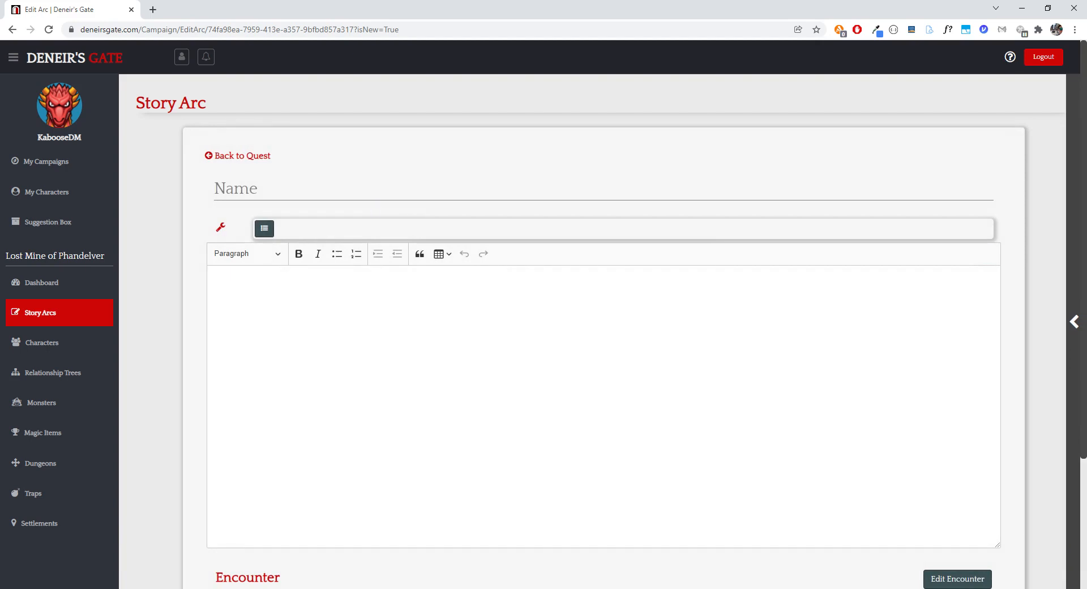
{"action": "left_click", "coordinate": [235, 188]}
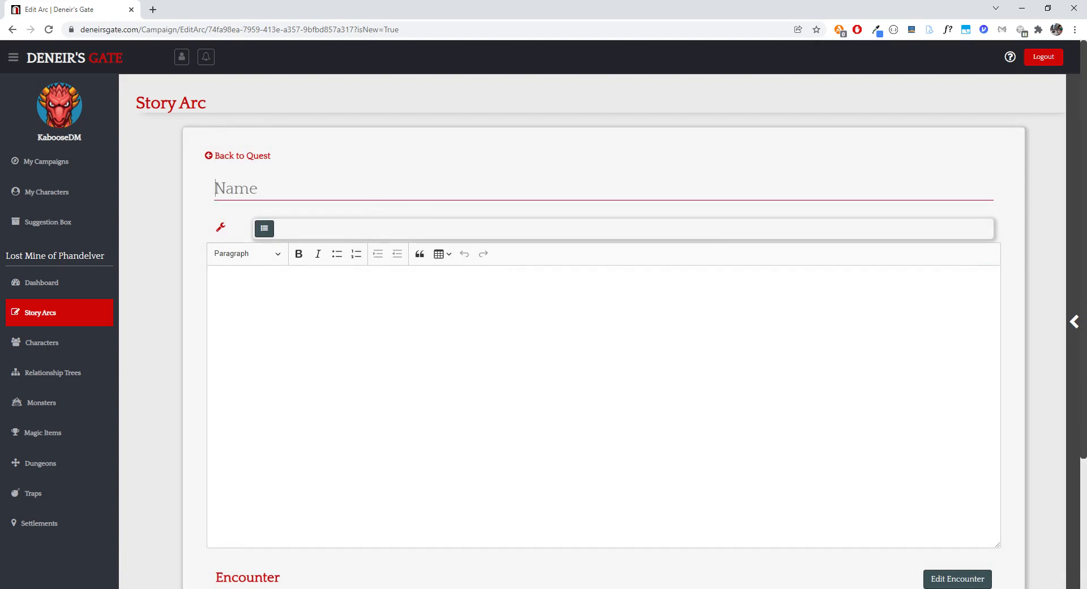
{"action": "type", "text": "Goblin Trails"}
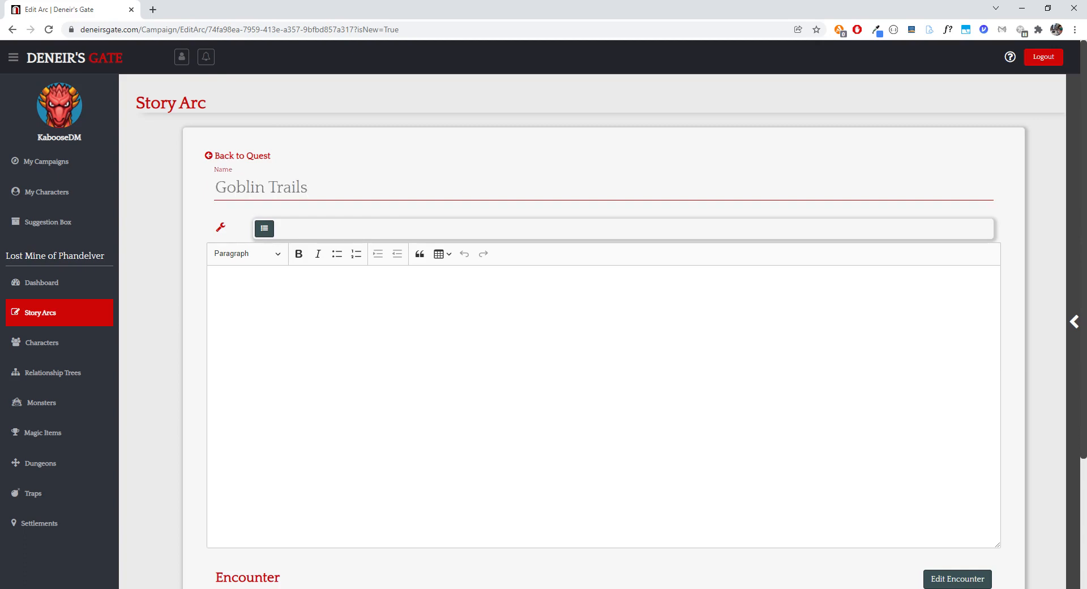
{"action": "key", "text": "BackSpace"}
{"action": "left_click", "coordinate": [226, 283]}
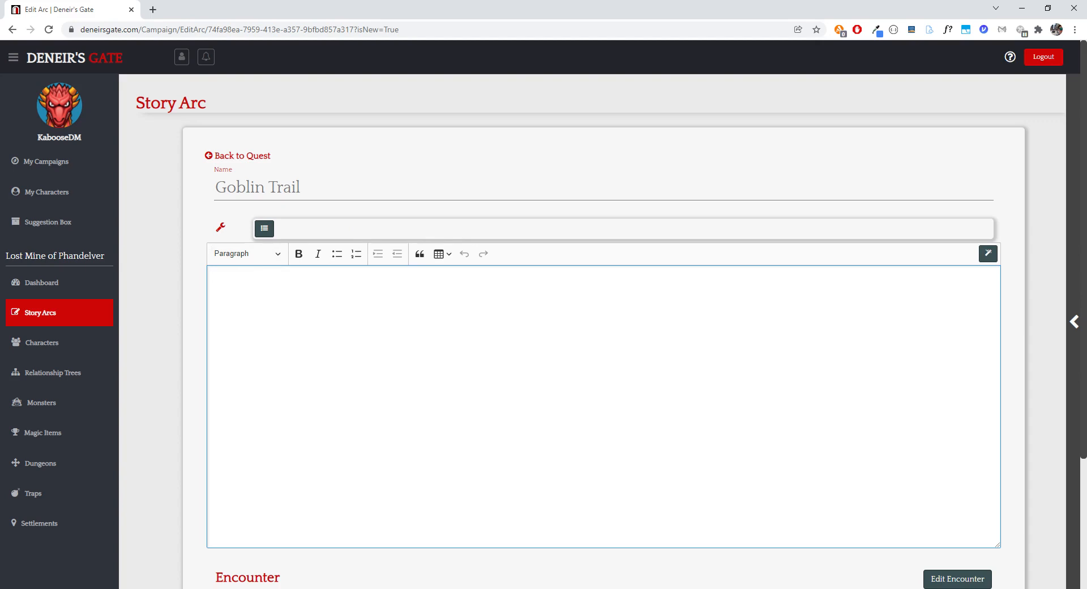
{"action": "scroll", "coordinate": [602, 339], "scroll_direction": "down", "scroll_amount": 1}
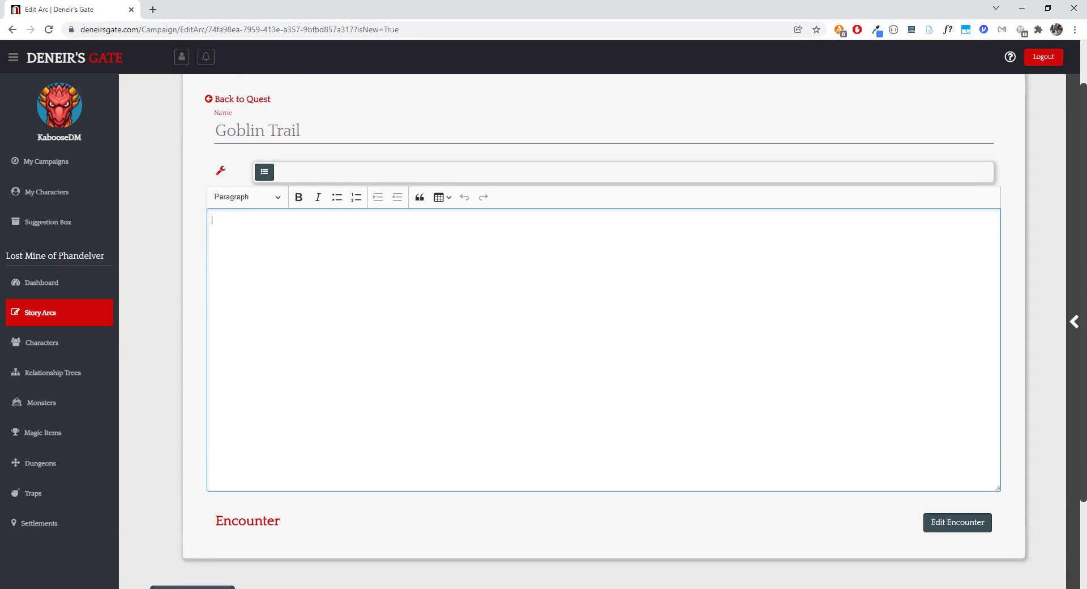
{"action": "scroll", "coordinate": [519, 242], "scroll_direction": "up", "scroll_amount": 1}
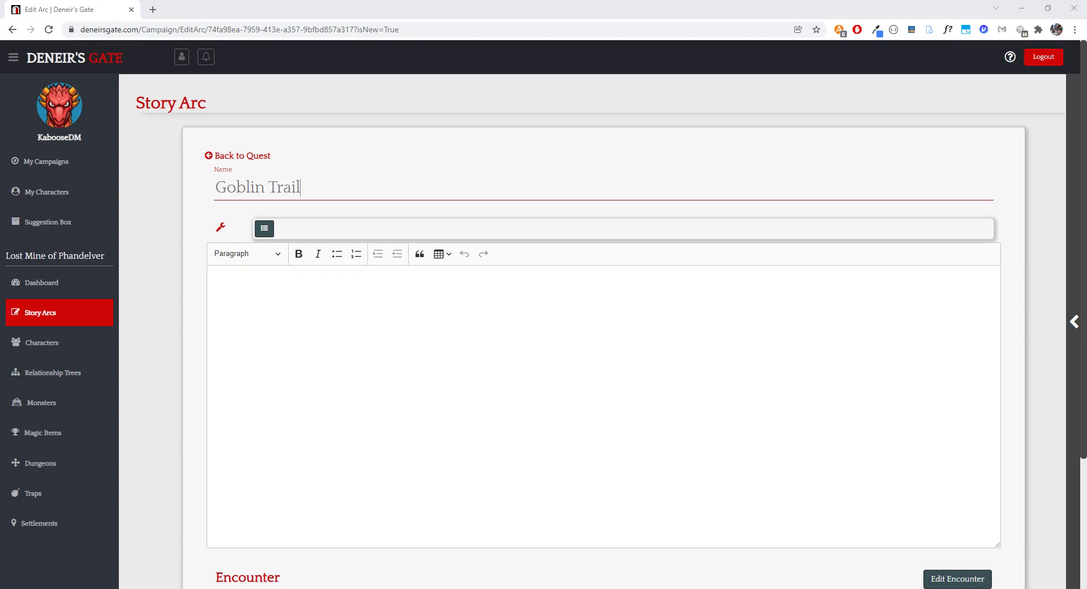
Step: Rename the event as "Goblins Attack!"
{"action": "left_click_drag", "start_coordinate": [306, 187], "coordinate": [154, 190]}
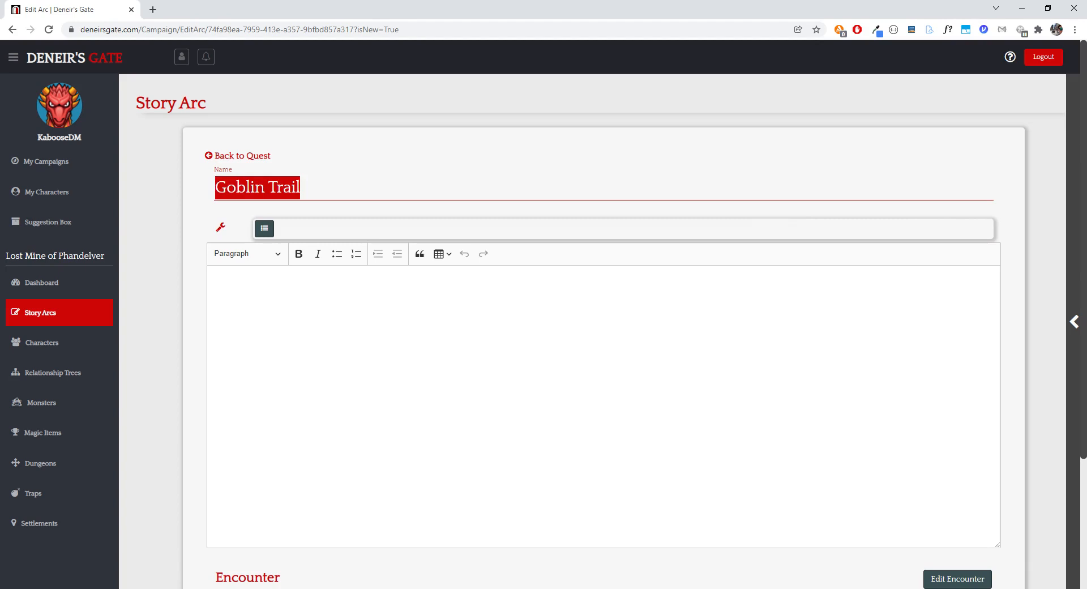
{"action": "type", "text": "Gol"}
{"action": "key", "text": "BackSpace"}
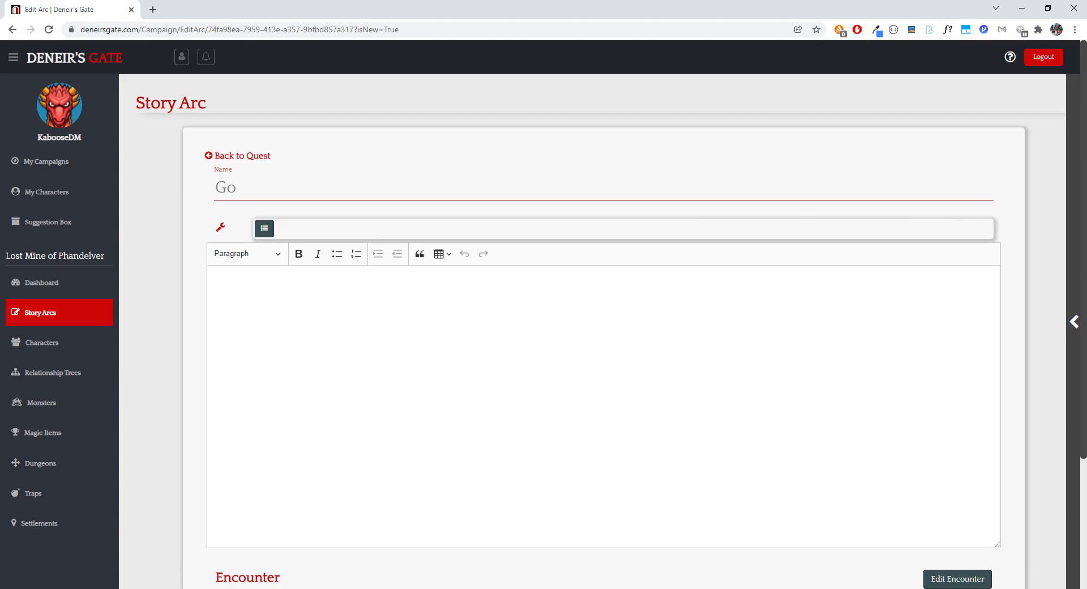
{"action": "type", "text": "blins Att"}
{"action": "type", "text": "a"}
{"action": "key", "text": "BackSpace"}
{"action": "type", "text": "Attacks"}
{"action": "key", "text": "BackSpace"}
{"action": "type", "text": "!"}
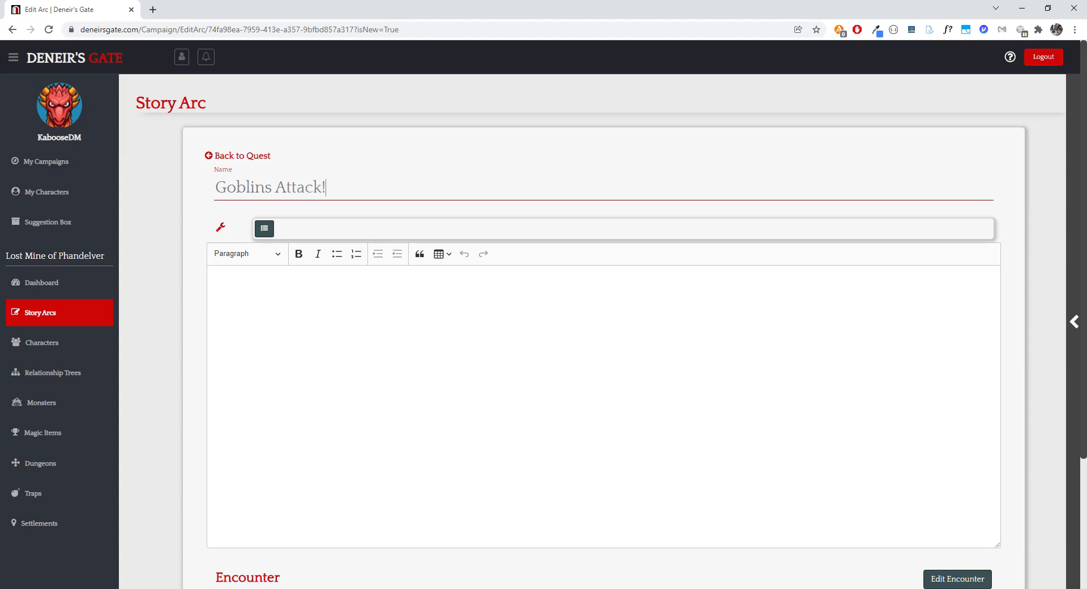
{"action": "key", "text": "Tab"}
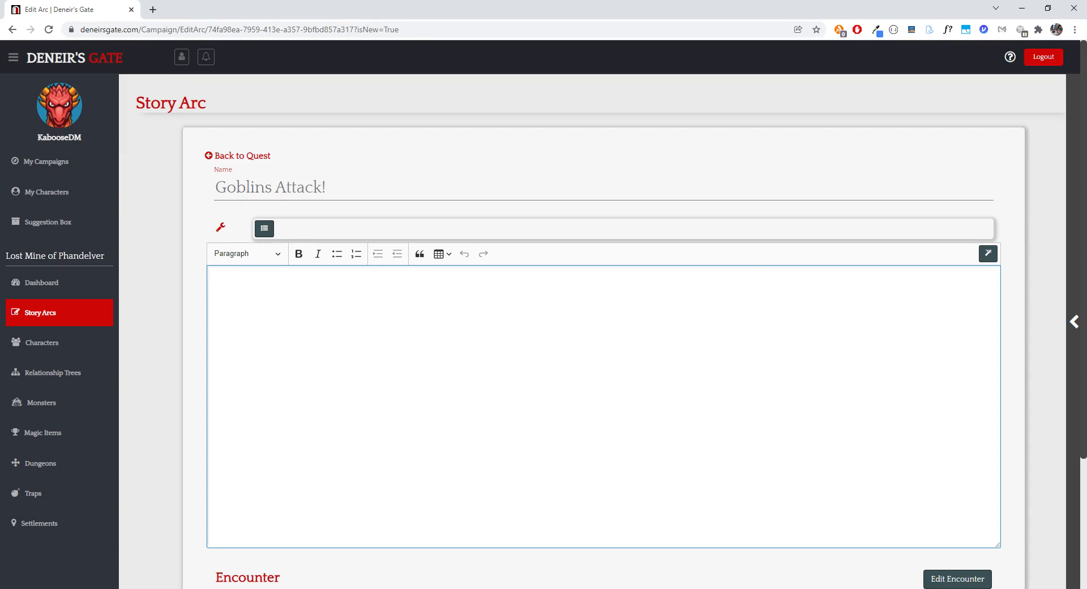
Step: Add a block quote to the event text beginning "You've been on the Triboar Trail for about half a day", about two dead horses blocking the path
{"action": "scroll", "coordinate": [603, 340], "scroll_direction": "down", "scroll_amount": 1}
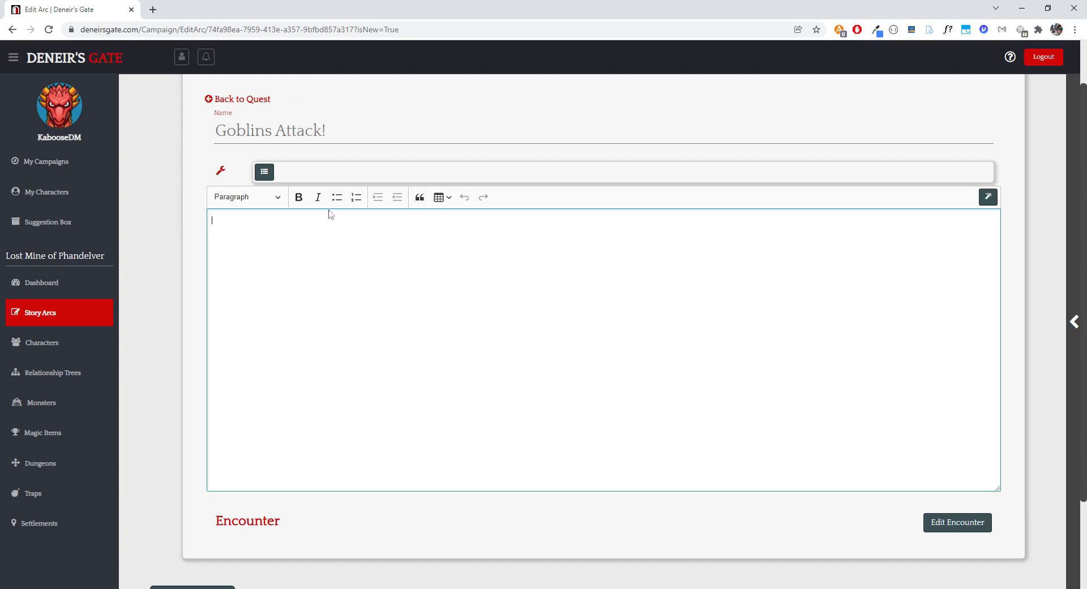
{"action": "left_click", "coordinate": [420, 199]}
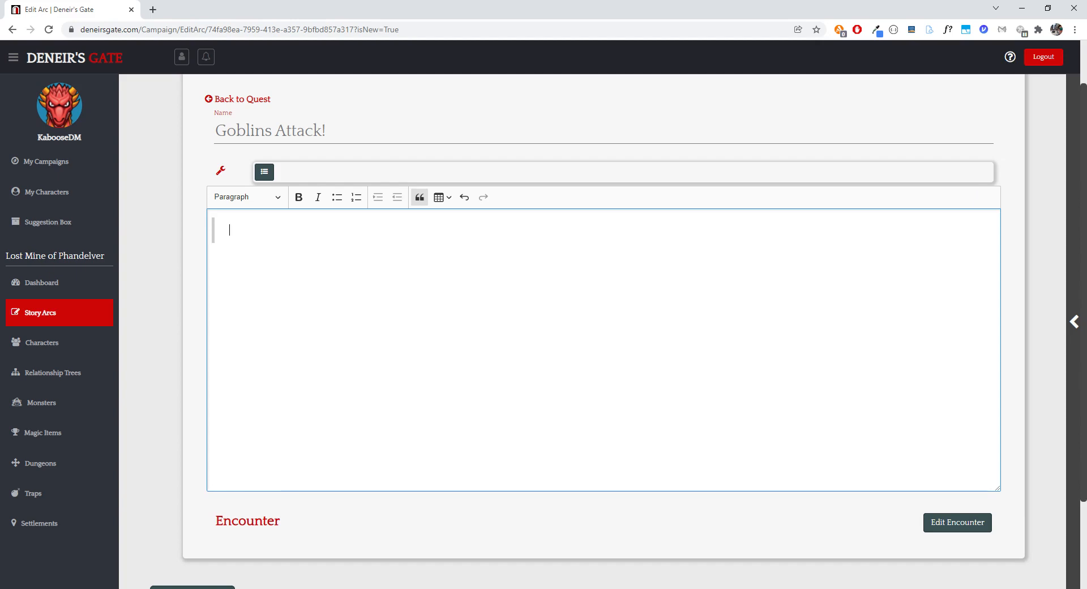
{"action": "type", "text": "You've been on the Triboar Trail for about half a day. As you come around a bend, you spot two dead horses sprawled about fifty feet ahead of you, blocking the path. Each has several black-feathered arrows sticking out of it. The woods press close to the trail here, with a steep embankment and dense thickets on either side."}
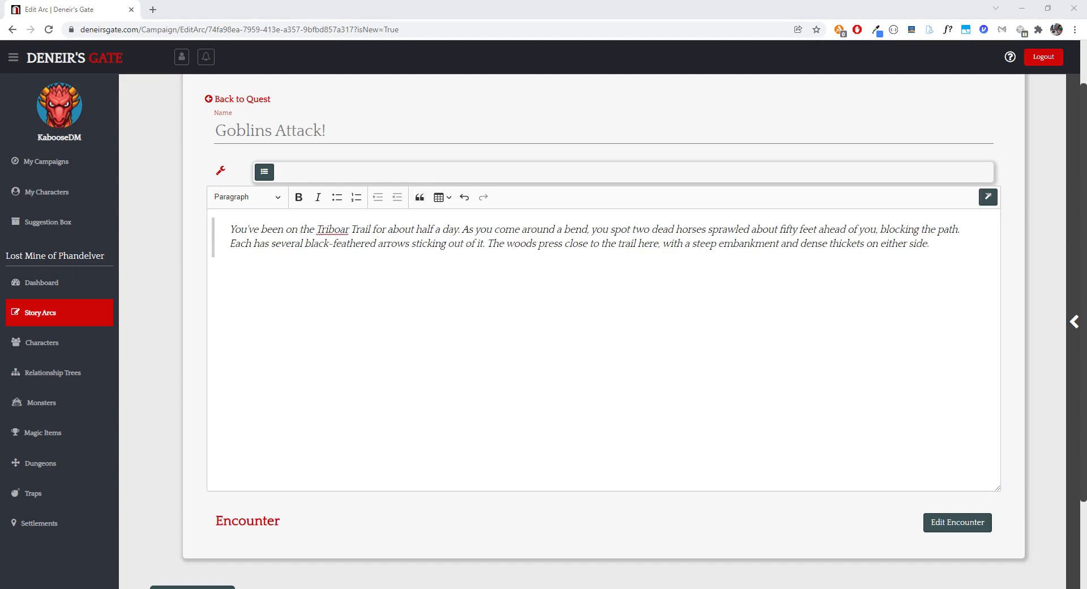
{"action": "left_click", "coordinate": [212, 273]}
{"action": "left_click", "coordinate": [212, 274]}
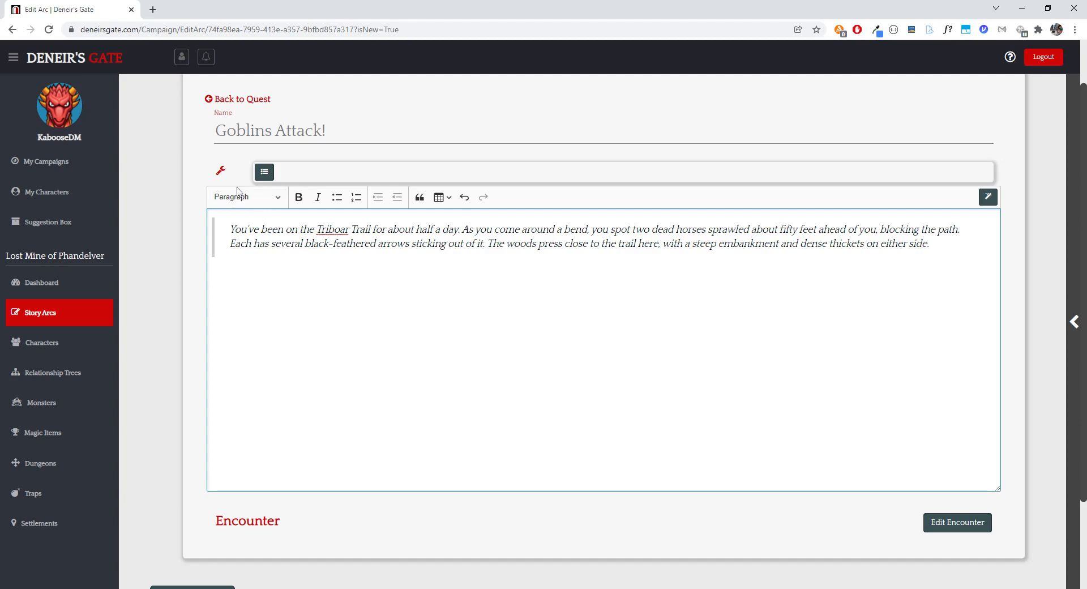
Step: Start a skill check for the event using Investigation, with two DC outcomes
{"action": "left_click", "coordinate": [265, 172]}
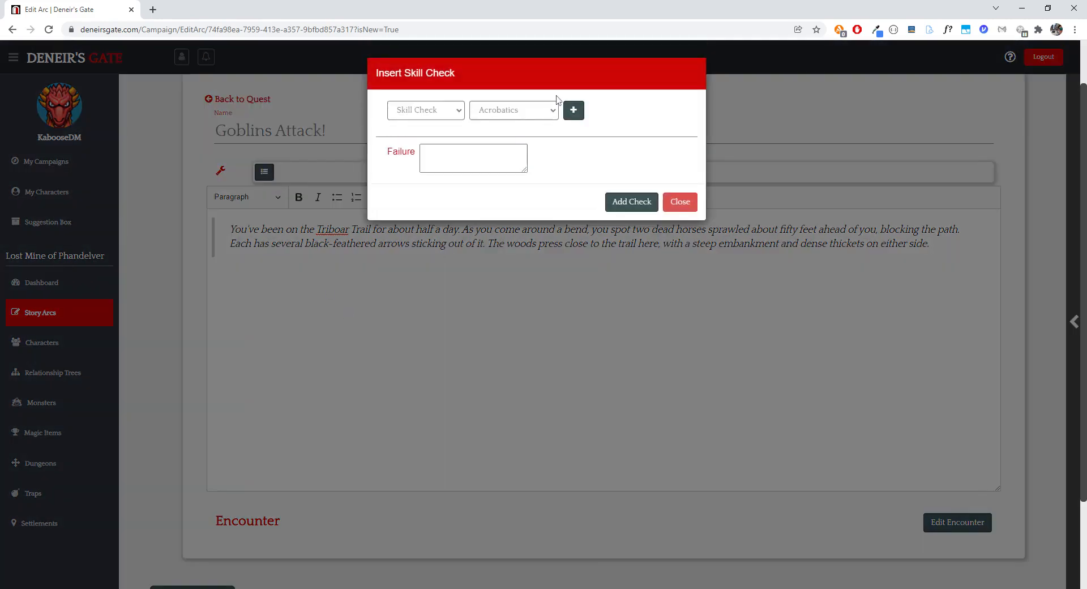
{"action": "left_click", "coordinate": [448, 113]}
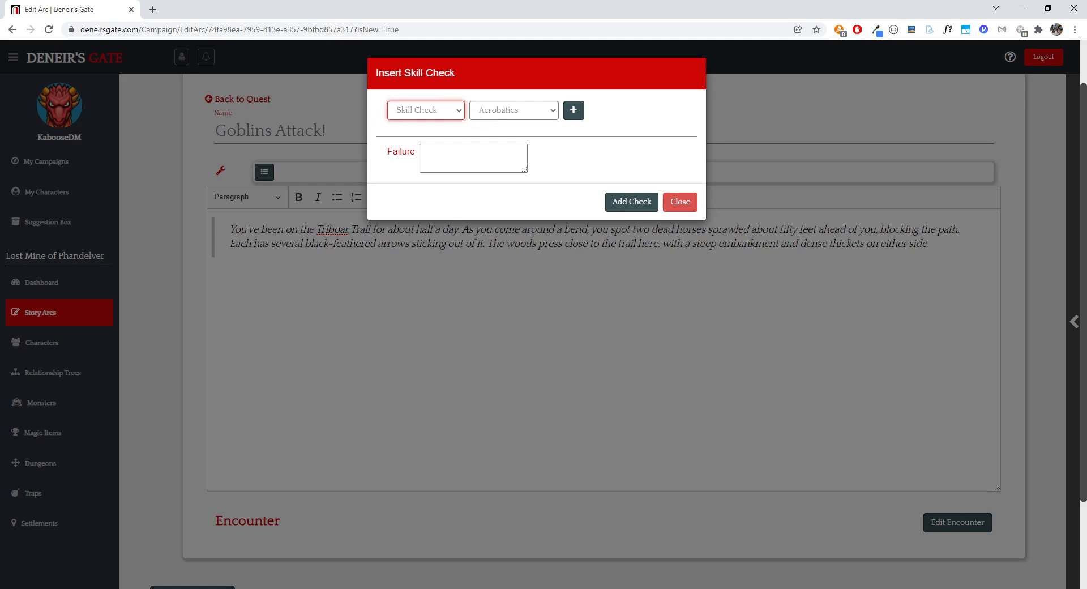
{"action": "left_click", "coordinate": [506, 111]}
{"action": "left_click", "coordinate": [511, 205]}
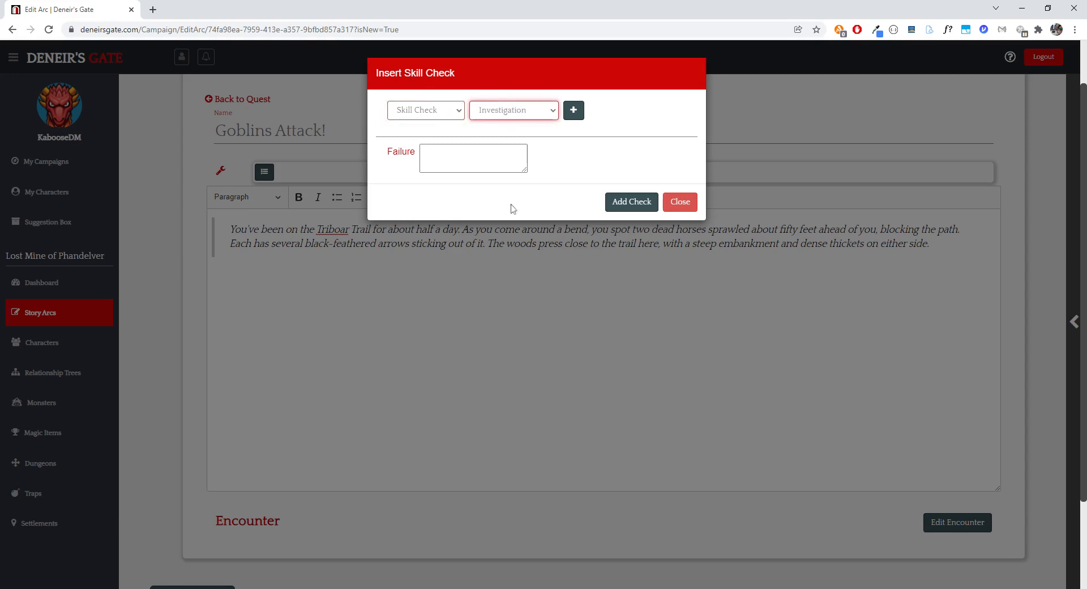
{"action": "left_click", "coordinate": [573, 113]}
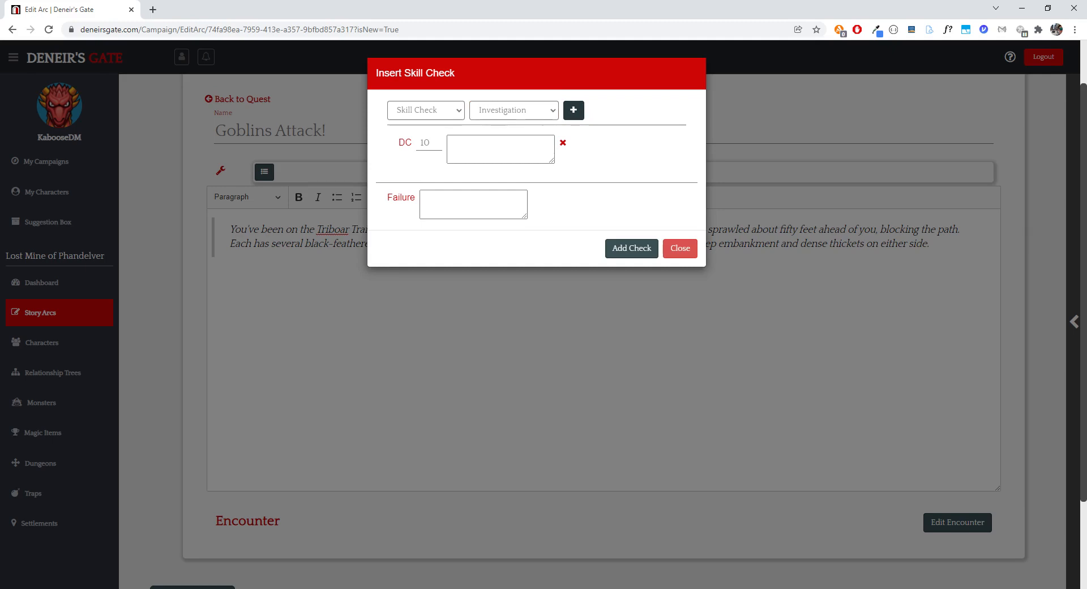
{"action": "left_click", "coordinate": [573, 110]}
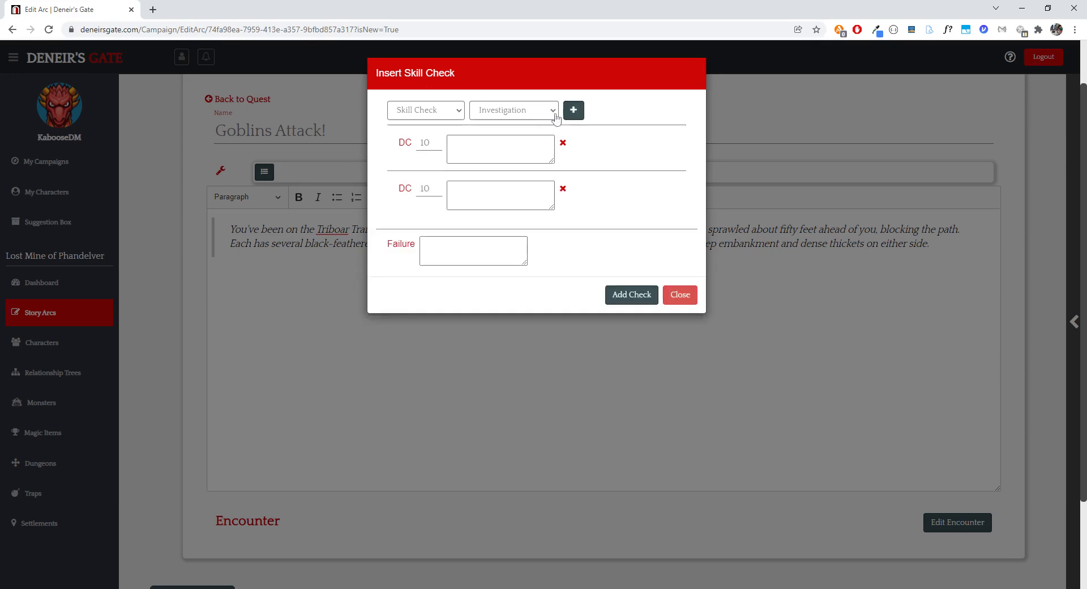
Step: Set the first outcome of the Investigation check to DC 16
{"action": "left_click", "coordinate": [441, 141]}
{"action": "left_click", "coordinate": [441, 141]}
{"action": "left_click", "coordinate": [440, 141]}
{"action": "left_click", "coordinate": [441, 142]}
{"action": "left_click", "coordinate": [440, 141]}
{"action": "left_click", "coordinate": [436, 140]}
Step: Write the outcomes for DC 16 (looted saddlebags and an empty map case), DC 10 (looted saddlebags) and failure (messy scene), and insert the check
{"action": "left_click", "coordinate": [452, 250]}
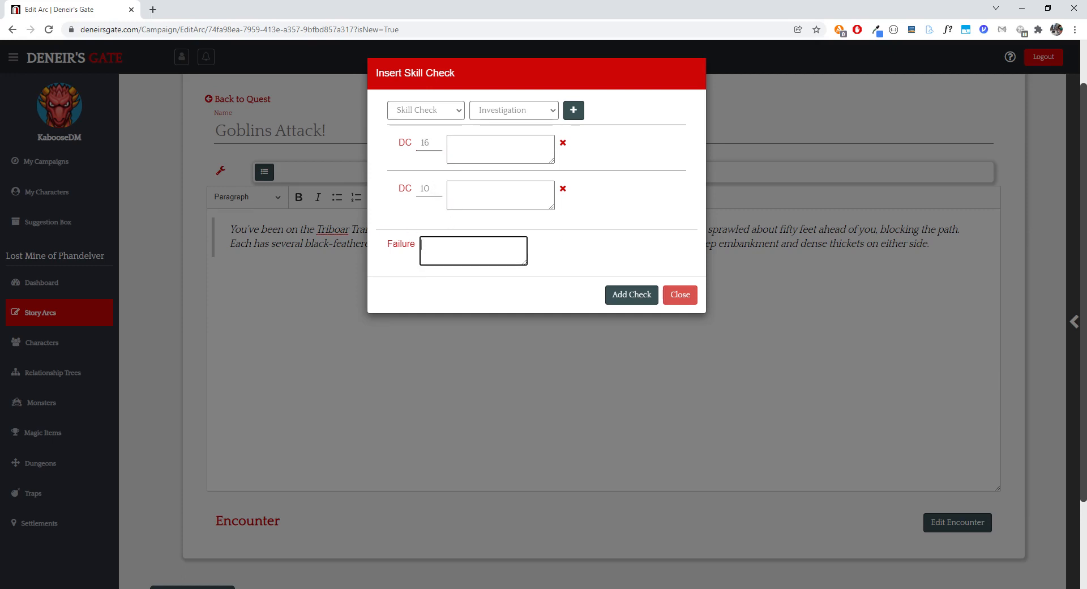
{"action": "left_click", "coordinate": [500, 149]}
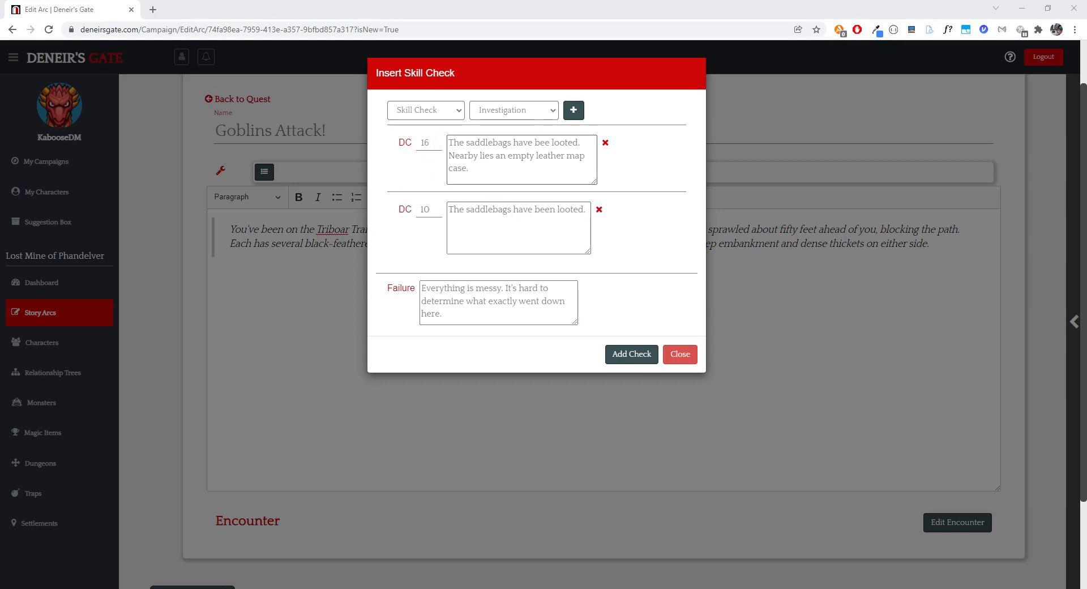
{"action": "left_click", "coordinate": [549, 143]}
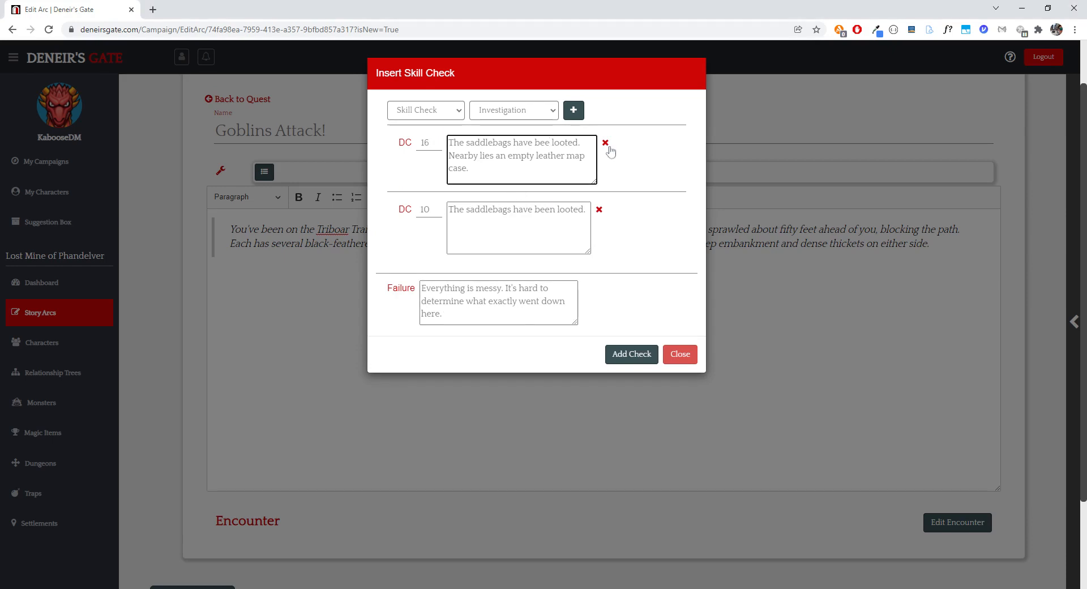
{"action": "type", "text": "n"}
{"action": "left_click", "coordinate": [443, 313]}
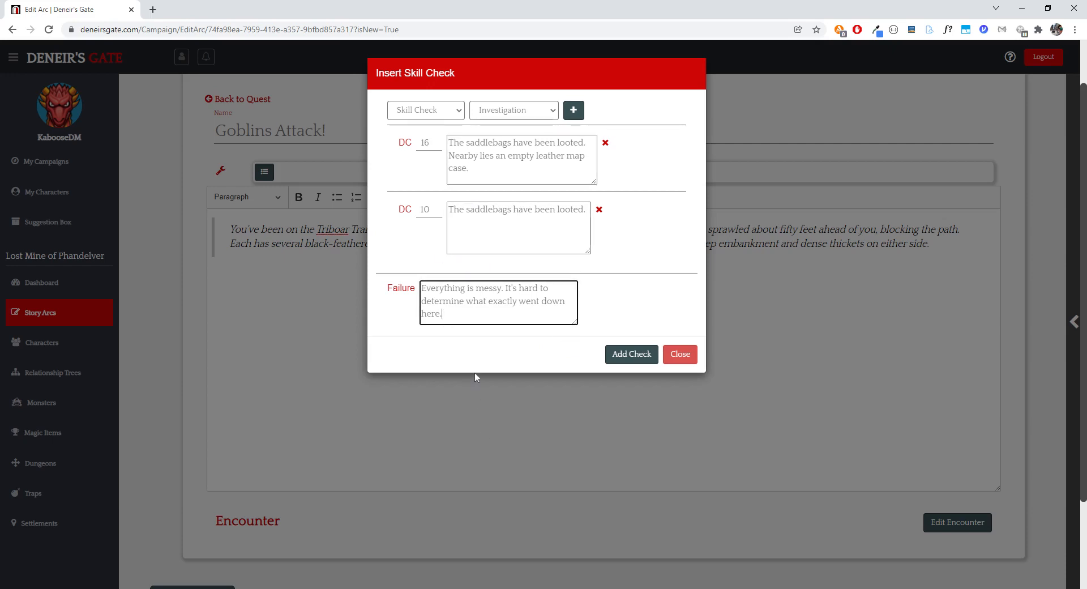
{"action": "left_click", "coordinate": [615, 346]}
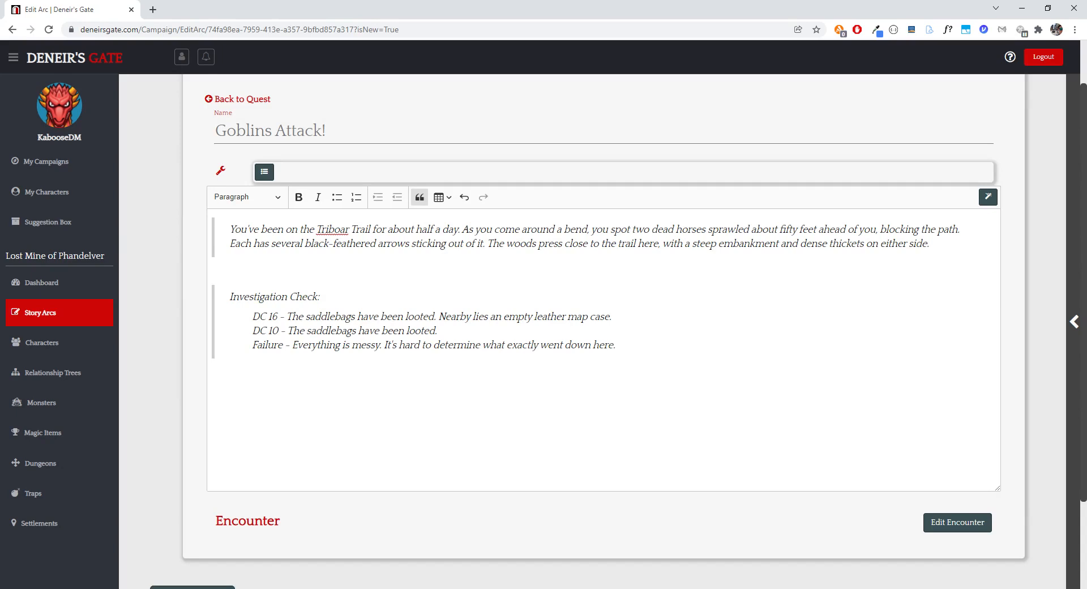
Step: Start a plain paragraph below the quoted Investigation check and look over the available paragraph and heading styles
{"action": "left_click", "coordinate": [616, 346]}
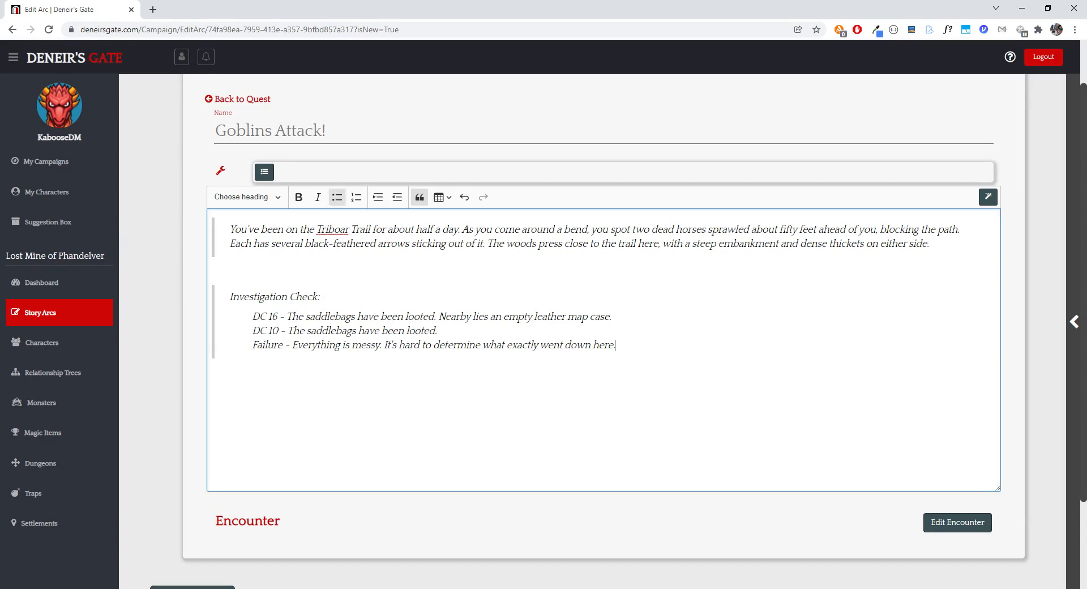
{"action": "key", "text": "Return"}
{"action": "key", "text": "Return"}
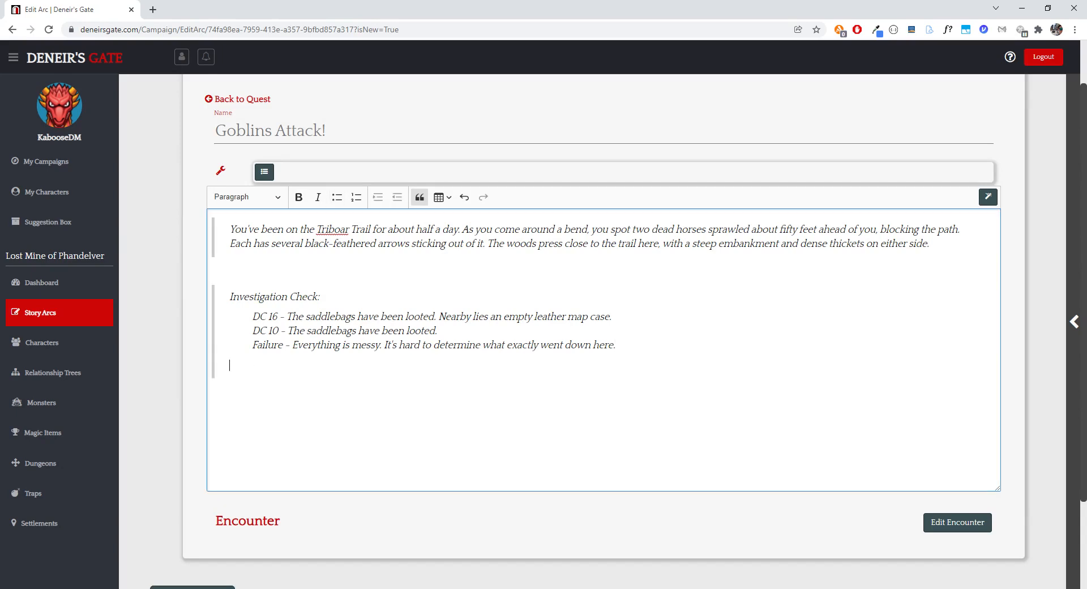
{"action": "key", "text": "Return"}
{"action": "left_click", "coordinate": [249, 197]}
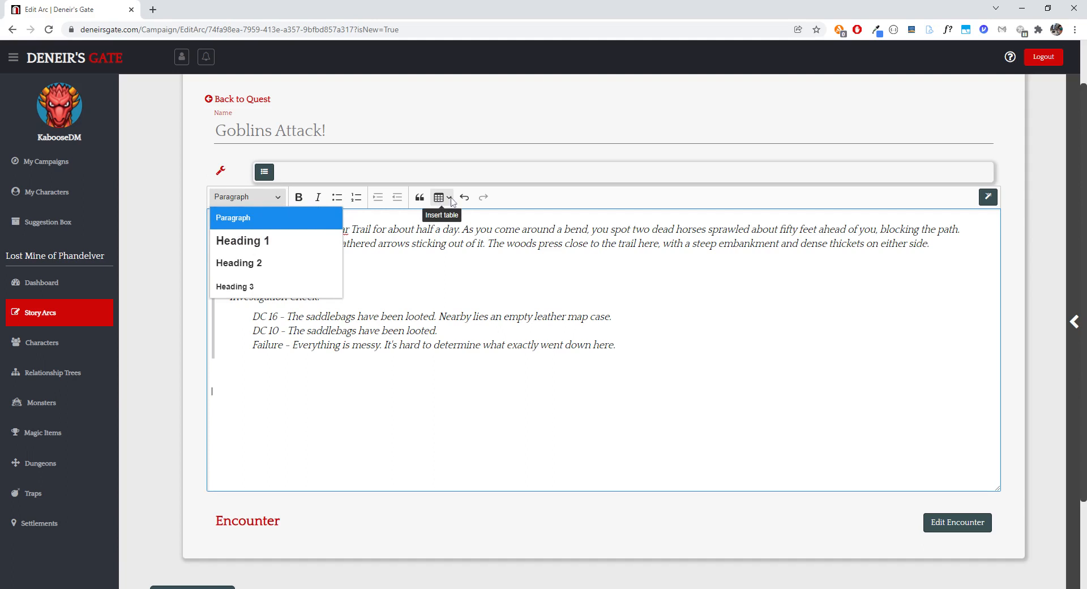
{"action": "left_click", "coordinate": [587, 203]}
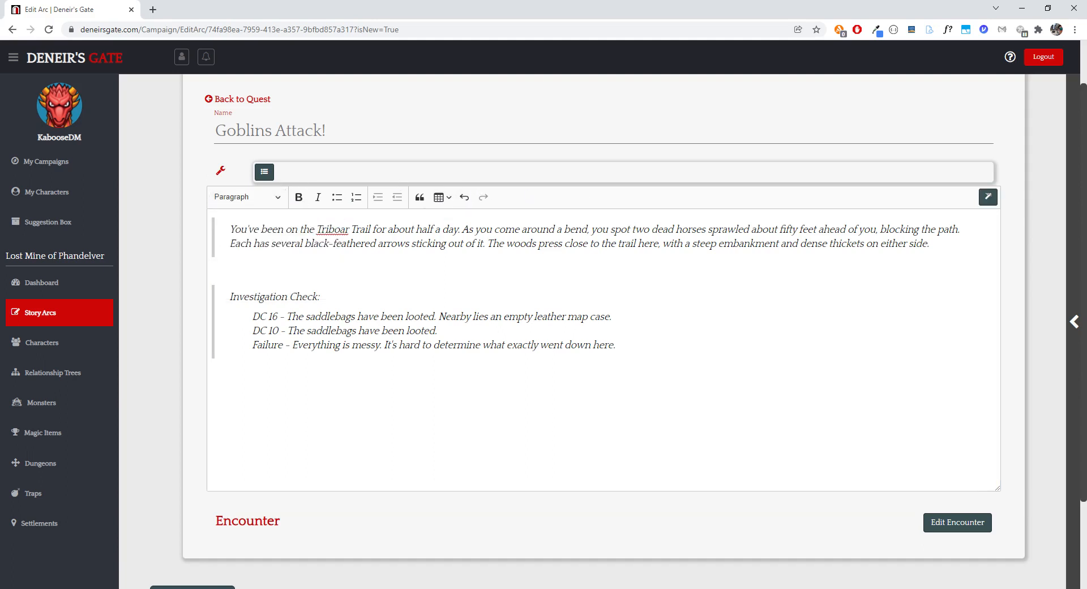
{"action": "left_click", "coordinate": [213, 392]}
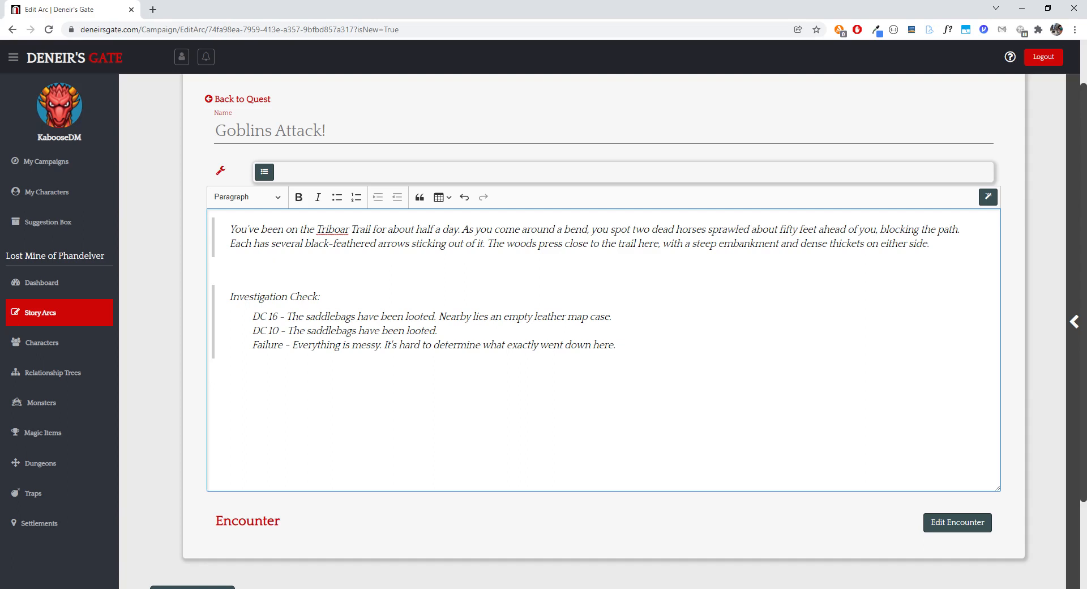
Step: Start designing the encounter for the Goblins Attack! event and name it "Goblins on the Road"
{"action": "scroll", "coordinate": [603, 331], "scroll_direction": "down", "scroll_amount": 2}
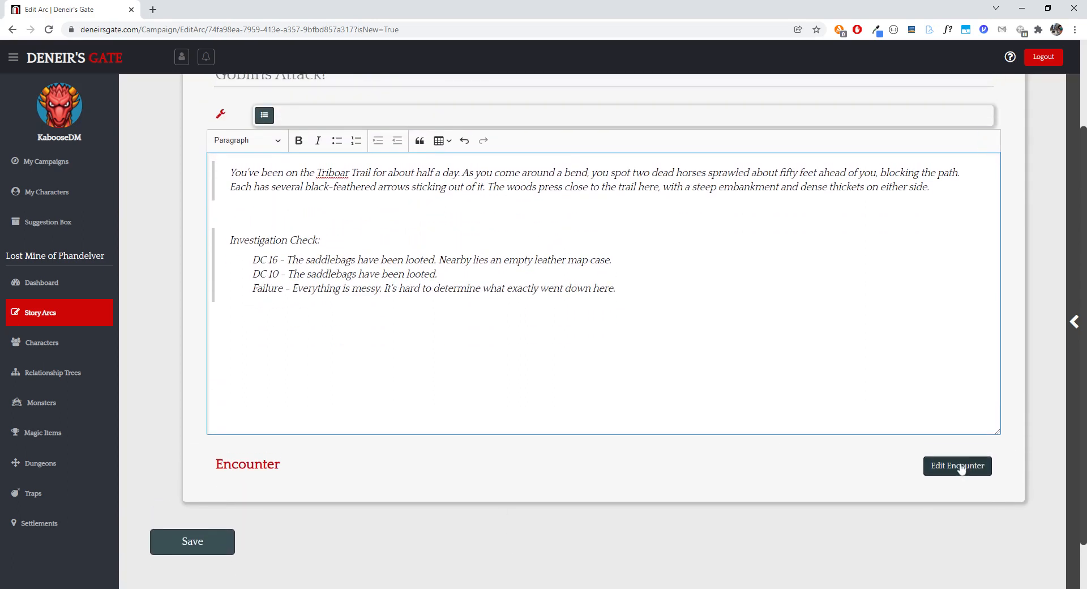
{"action": "scroll", "coordinate": [961, 467], "scroll_direction": "up", "scroll_amount": 2}
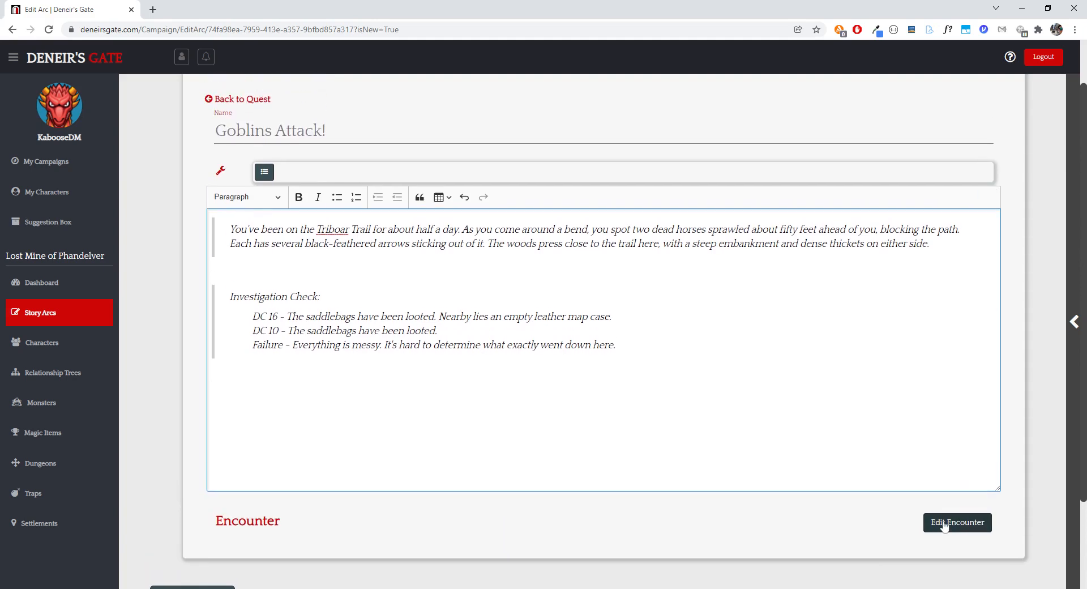
{"action": "left_click", "coordinate": [949, 527]}
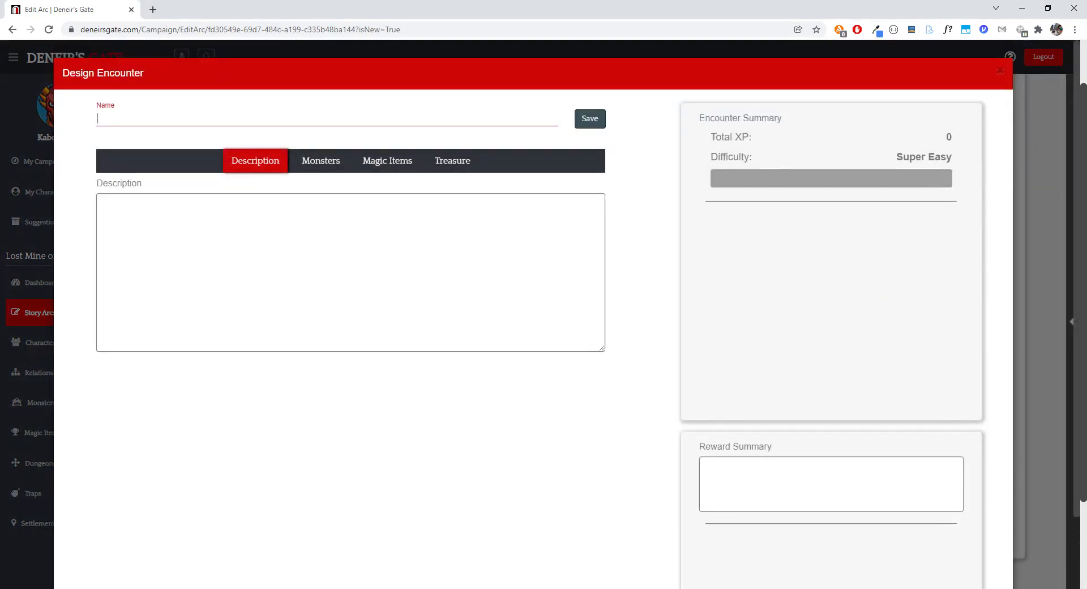
{"action": "type", "text": "Goblins on "}
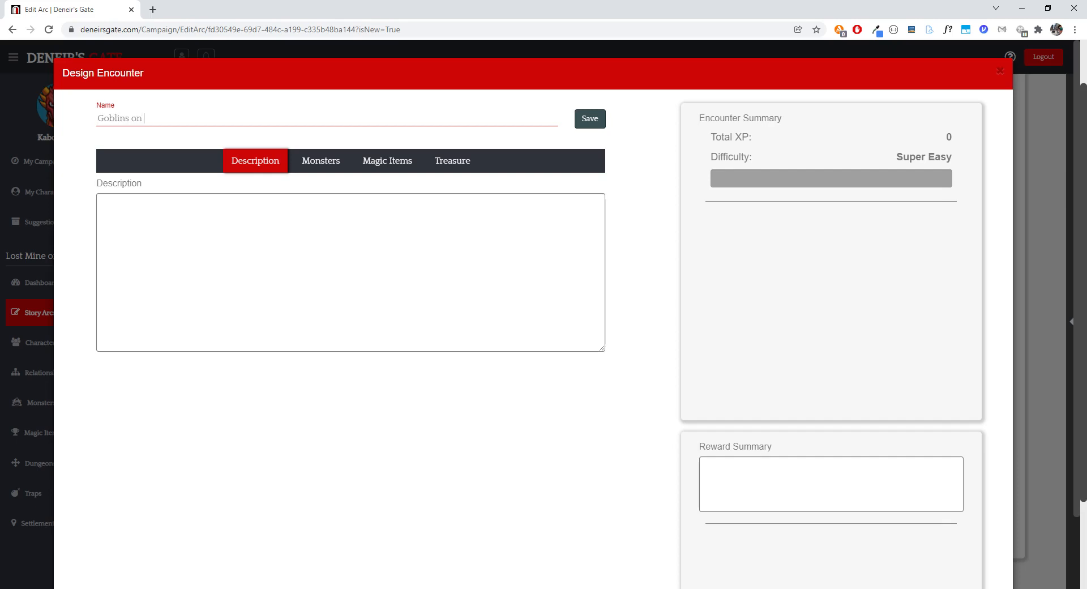
{"action": "type", "text": "the Road"}
{"action": "left_click", "coordinate": [192, 238]}
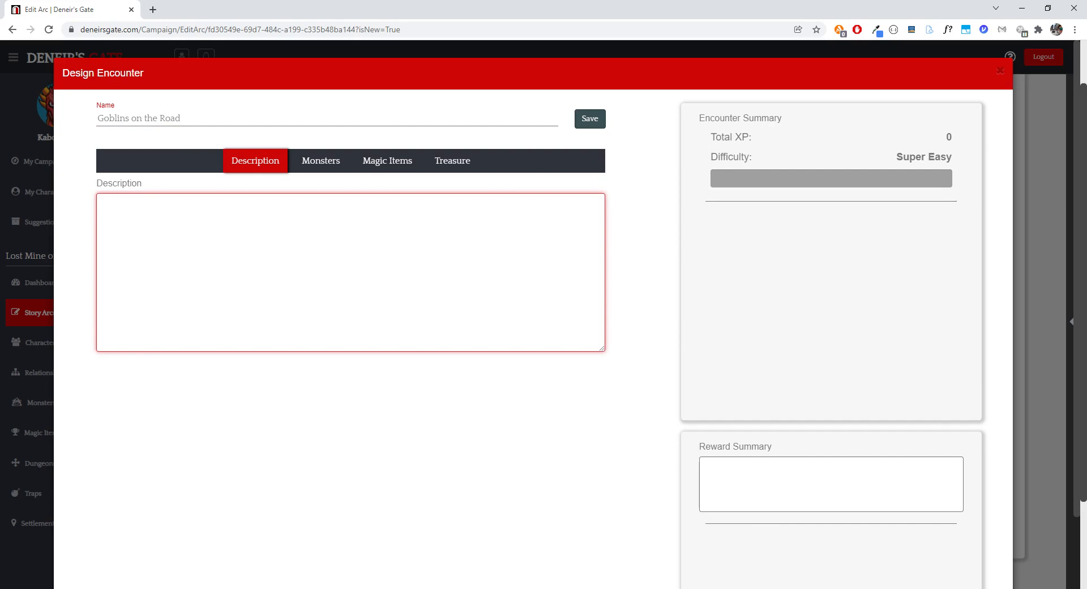
Step: Write the encounter description "A group of goblins ambush the party investigating the dead horses."
{"action": "type", "text": "A group of goblins ambush the party investigat"}
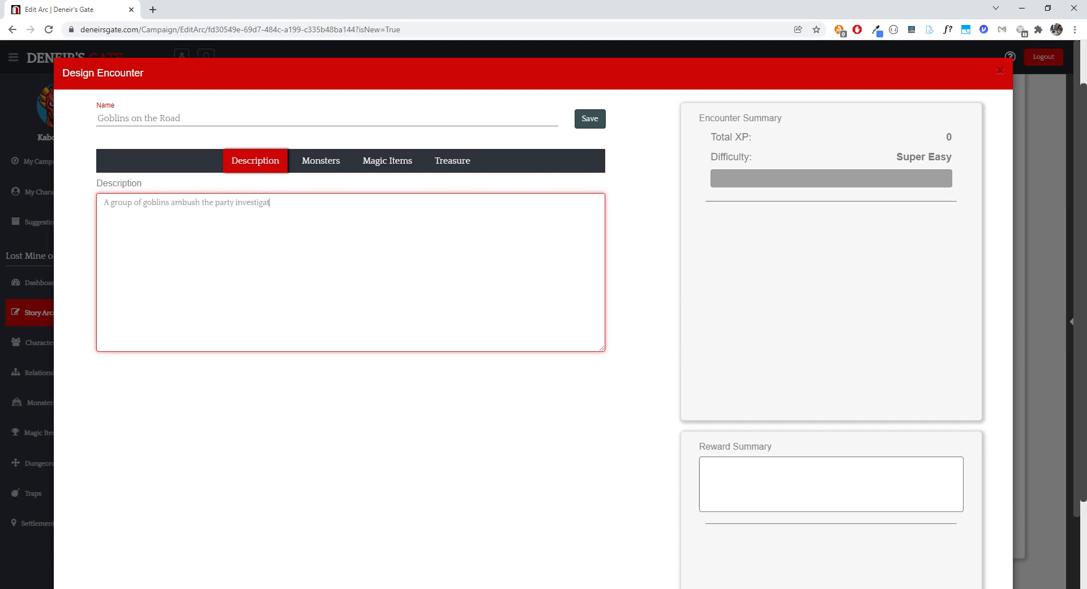
{"action": "type", "text": "ing the carab"}
{"action": "key", "text": "BackSpace"}
{"action": "type", "text": "dead horses."}
Step: Filter the monsters by the name "goblin" and add the Goblin (CR 1/4) to the encounter
{"action": "left_click", "coordinate": [320, 161]}
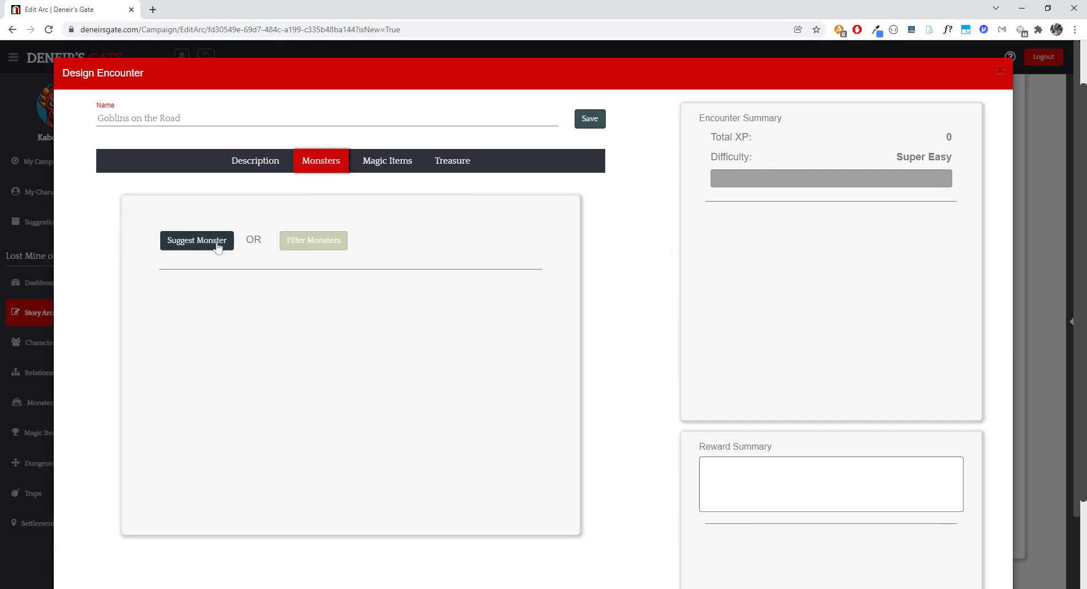
{"action": "left_click", "coordinate": [304, 243]}
{"action": "key", "text": "Tab"}
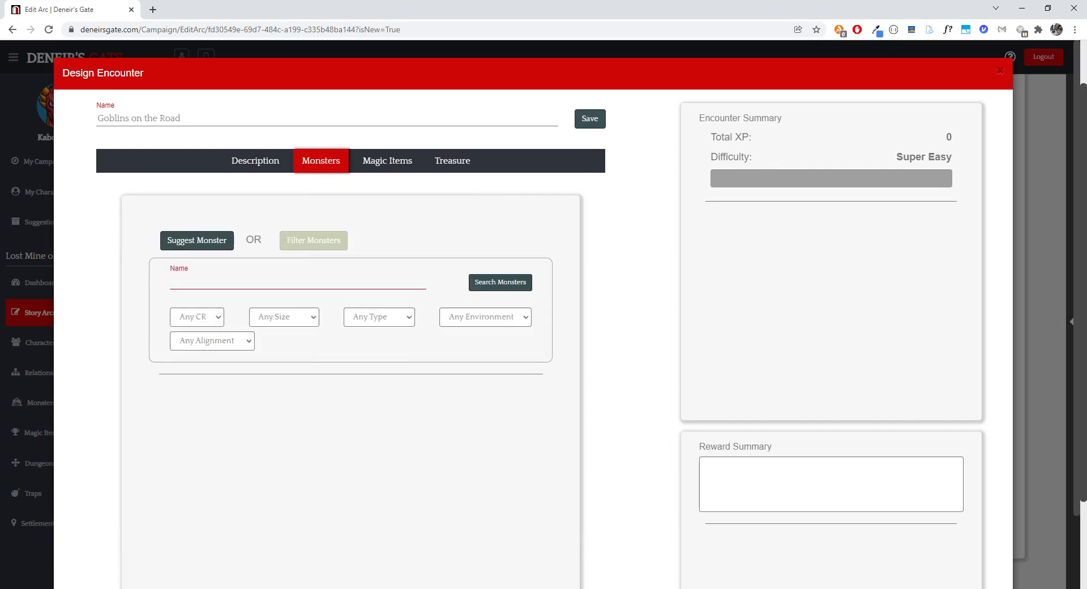
{"action": "type", "text": "goblins"}
{"action": "left_click", "coordinate": [501, 282]}
{"action": "scroll", "coordinate": [371, 297], "scroll_direction": "down", "scroll_amount": 2}
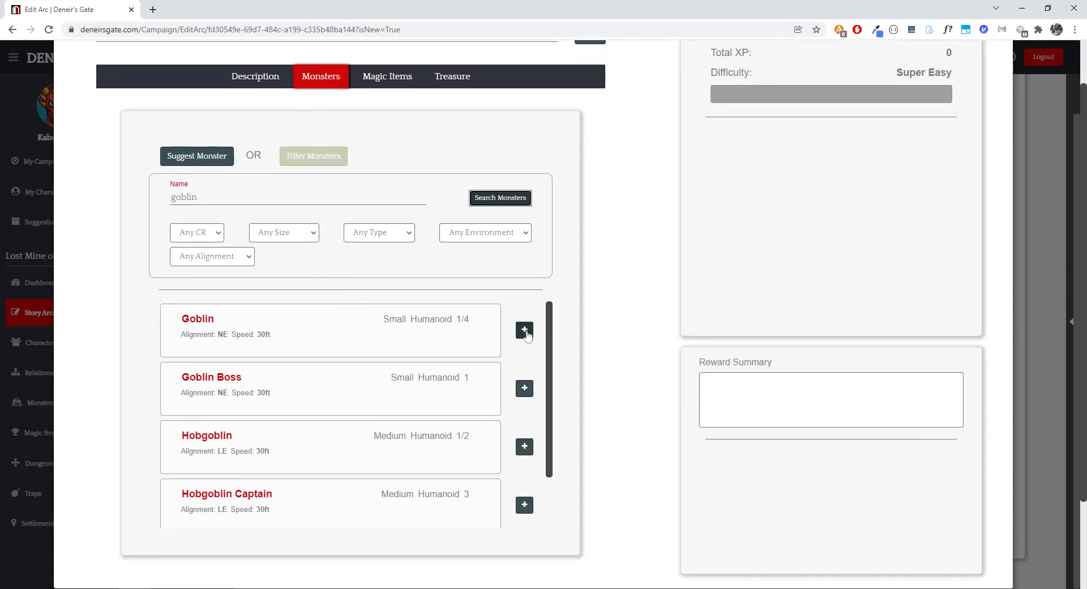
{"action": "left_click", "coordinate": [524, 330]}
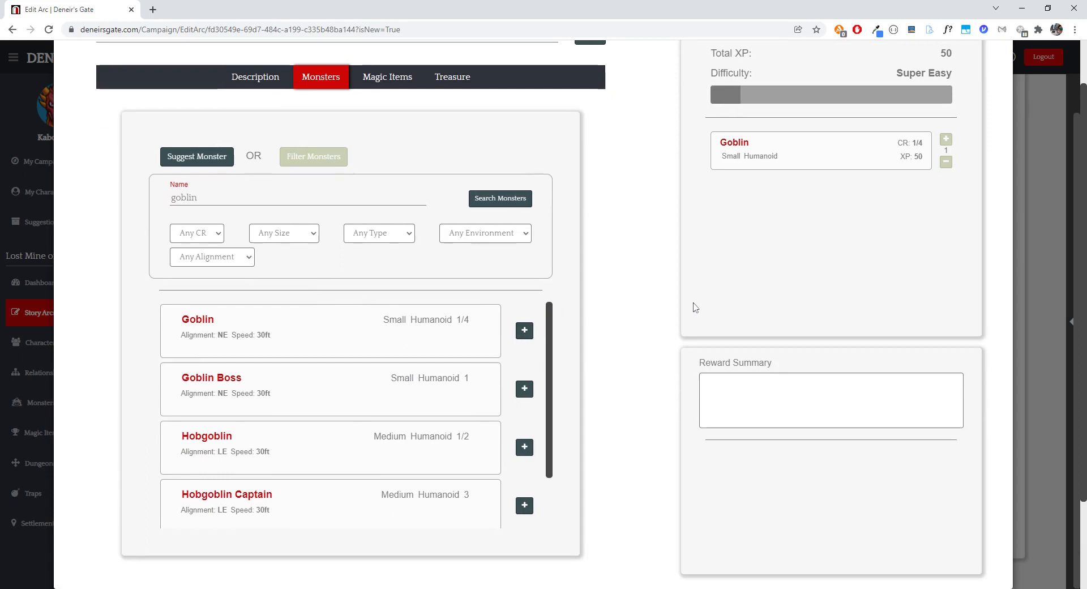
Step: Set the number of goblins in the encounter to 2
{"action": "scroll", "coordinate": [693, 302], "scroll_direction": "up", "scroll_amount": 2}
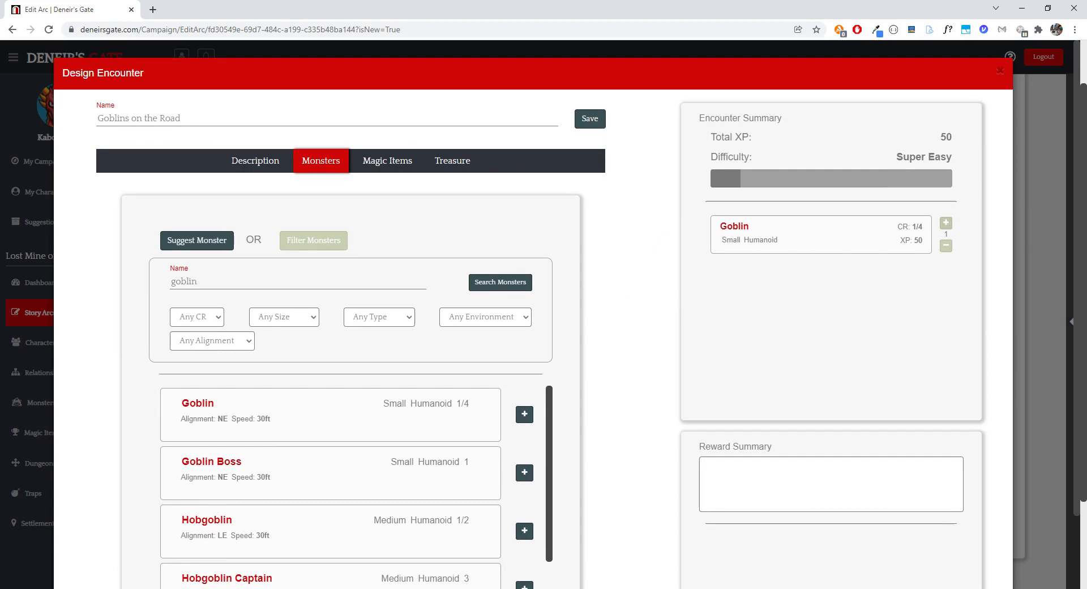
{"action": "left_click", "coordinate": [946, 223]}
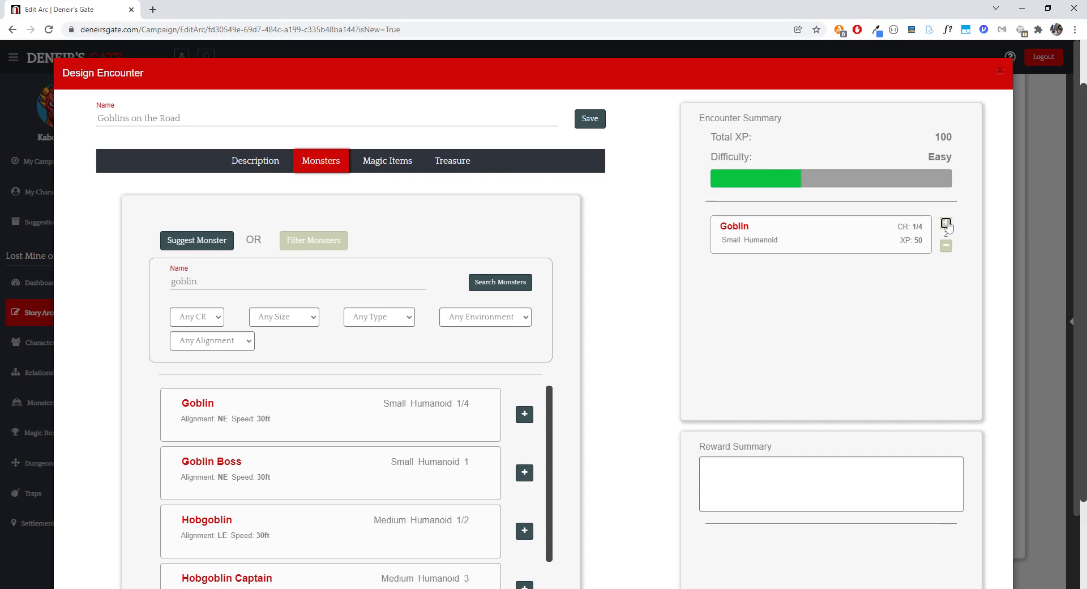
{"action": "left_click", "coordinate": [945, 223]}
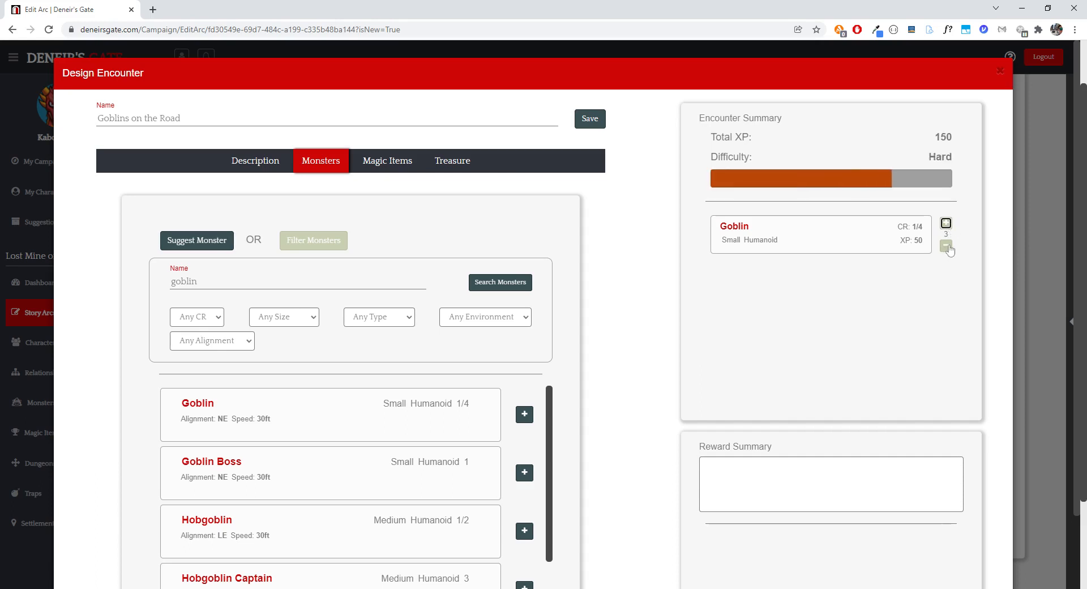
{"action": "left_click", "coordinate": [946, 247]}
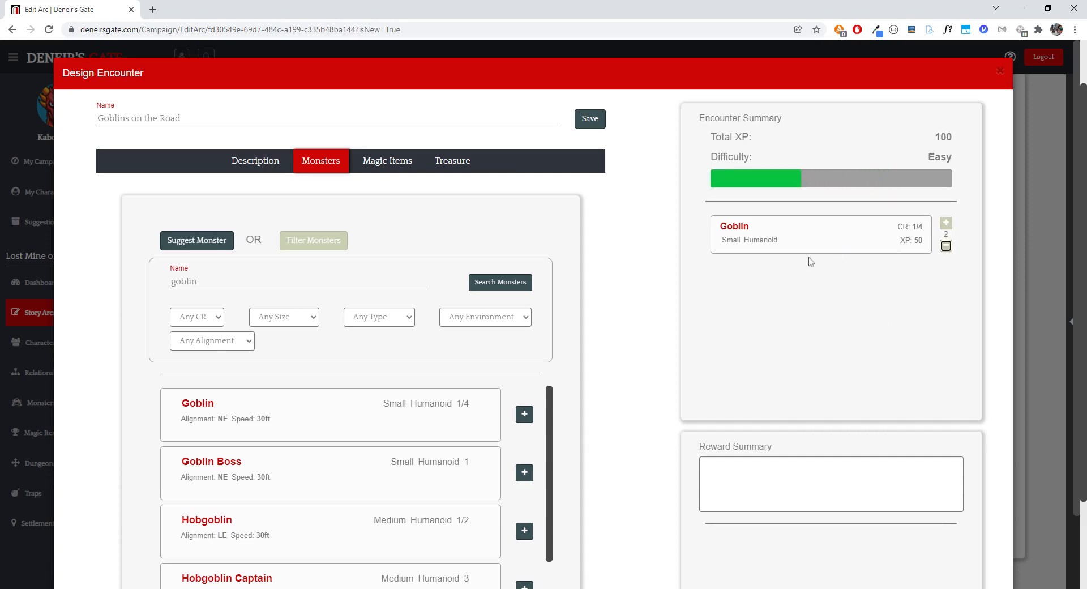
{"action": "scroll", "coordinate": [655, 235], "scroll_direction": "down", "scroll_amount": 1}
{"action": "scroll", "coordinate": [454, 223], "scroll_direction": "up", "scroll_amount": 1}
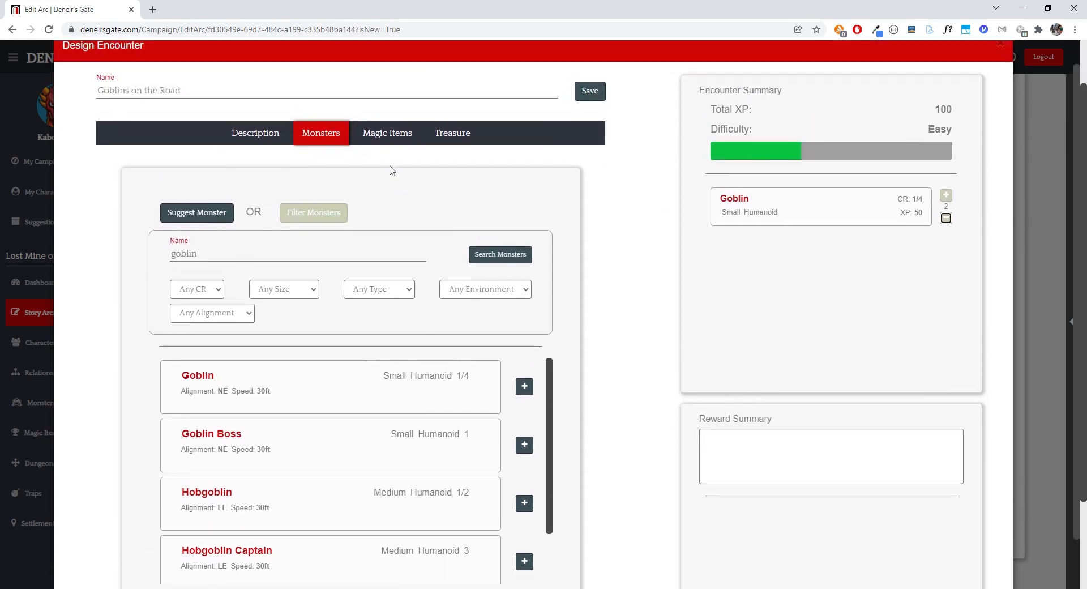
Step: Generate random treasure for the encounter, reroll it, and add the 12 SP result to the rewards
{"action": "left_click", "coordinate": [385, 135]}
{"action": "left_click", "coordinate": [459, 141]}
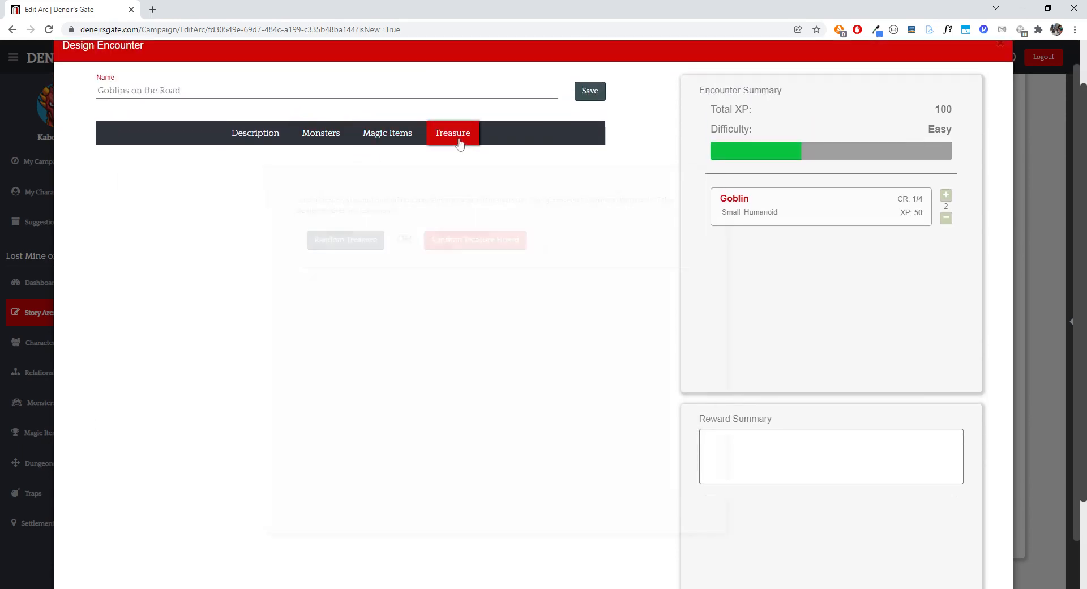
{"action": "left_click", "coordinate": [232, 243]}
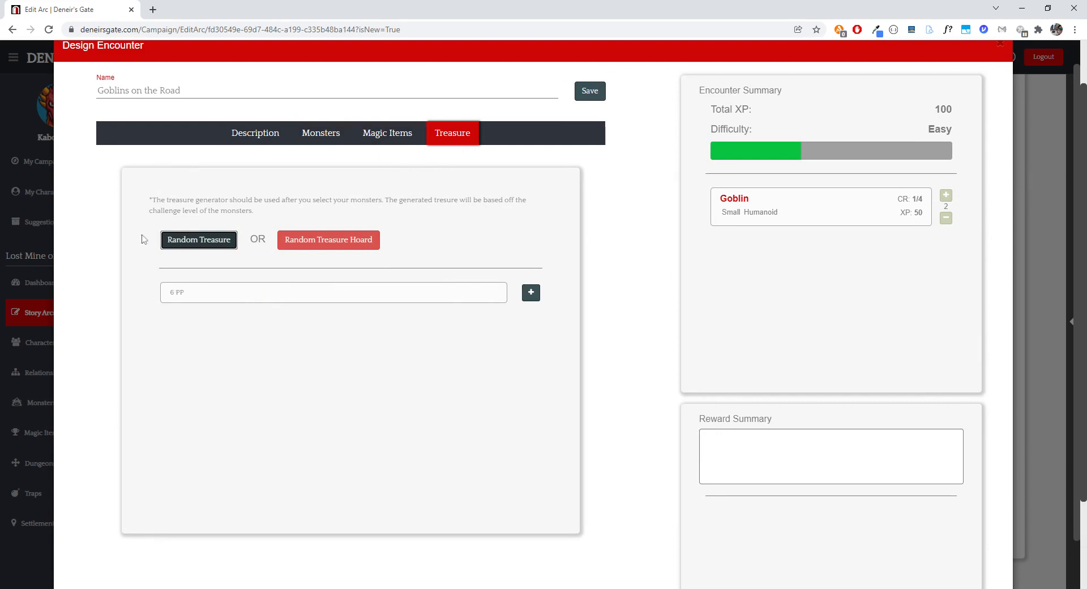
{"action": "left_click", "coordinate": [201, 242]}
{"action": "left_click", "coordinate": [529, 295]}
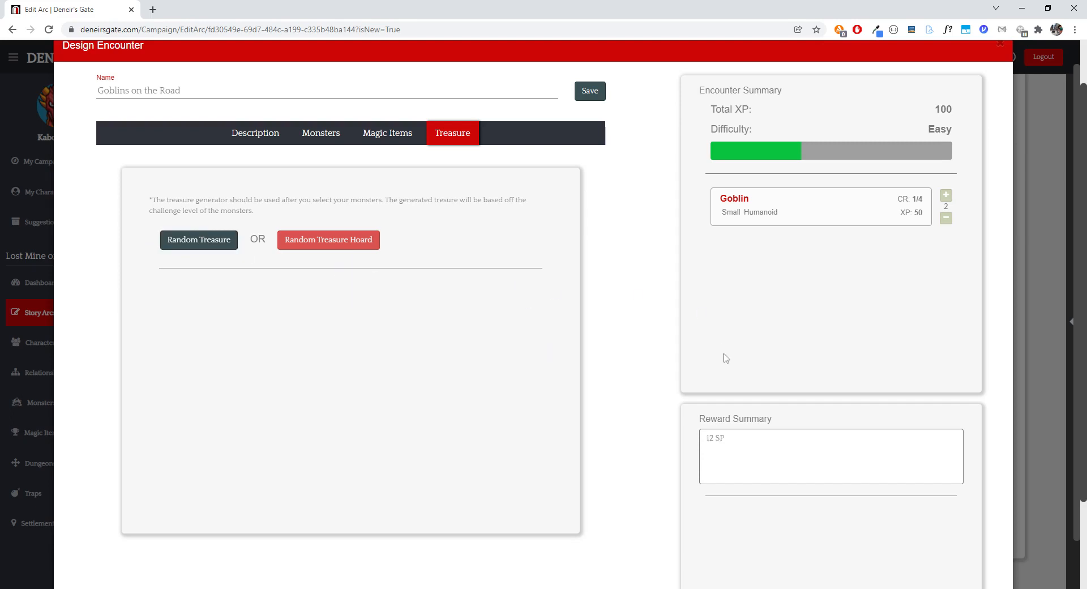
{"action": "scroll", "coordinate": [723, 356], "scroll_direction": "down", "scroll_amount": 1}
{"action": "scroll", "coordinate": [736, 357], "scroll_direction": "up", "scroll_amount": 2}
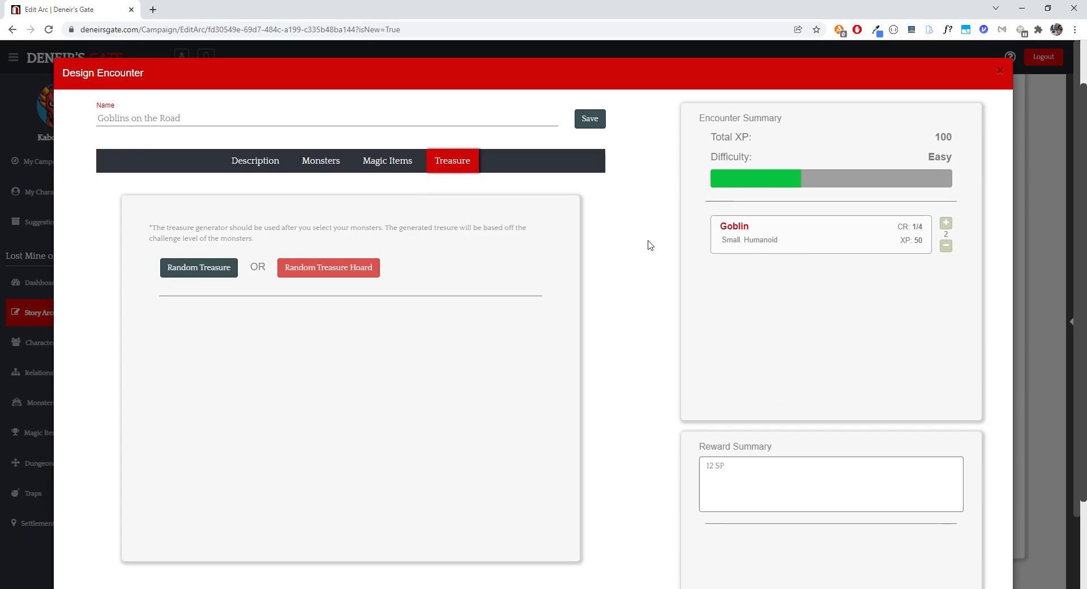
Step: Save the Goblins on the Road encounter and close the encounter designer
{"action": "scroll", "coordinate": [566, 226], "scroll_direction": "down", "scroll_amount": 1}
{"action": "scroll", "coordinate": [611, 118], "scroll_direction": "up", "scroll_amount": 1}
{"action": "left_click", "coordinate": [590, 119]}
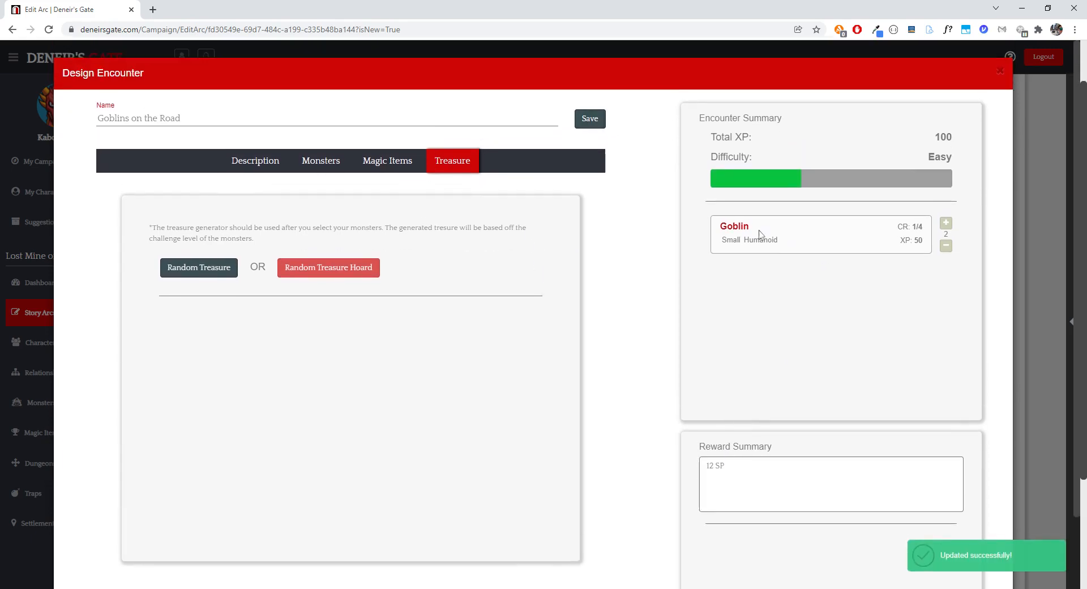
{"action": "left_click", "coordinate": [1000, 78]}
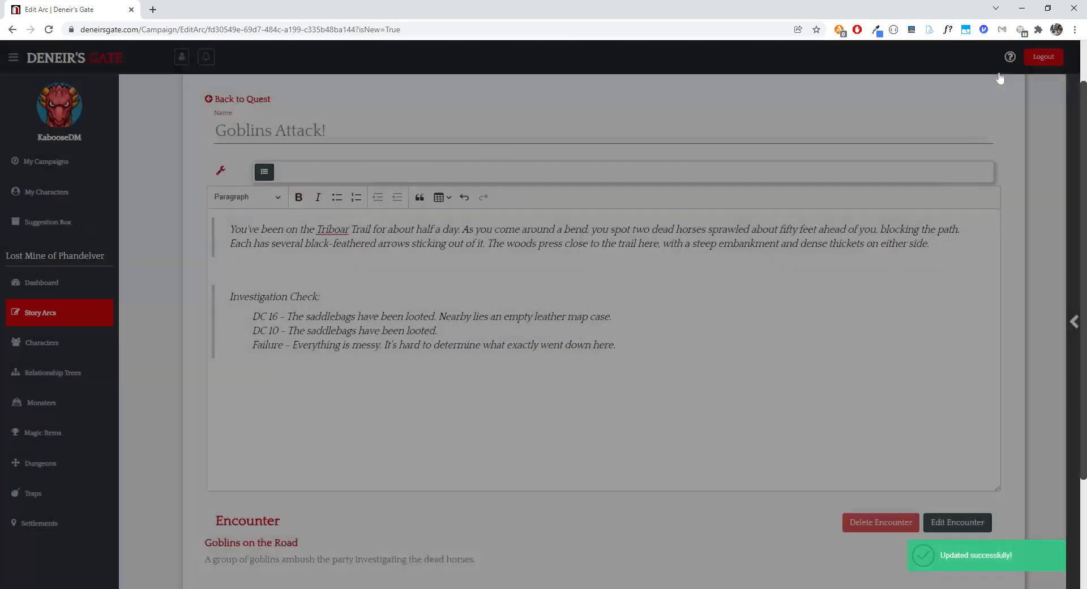
Step: Return to the Goblin Ambush quest and create a second event named "Goblin Trail"
{"action": "scroll", "coordinate": [301, 525], "scroll_direction": "down", "scroll_amount": 1}
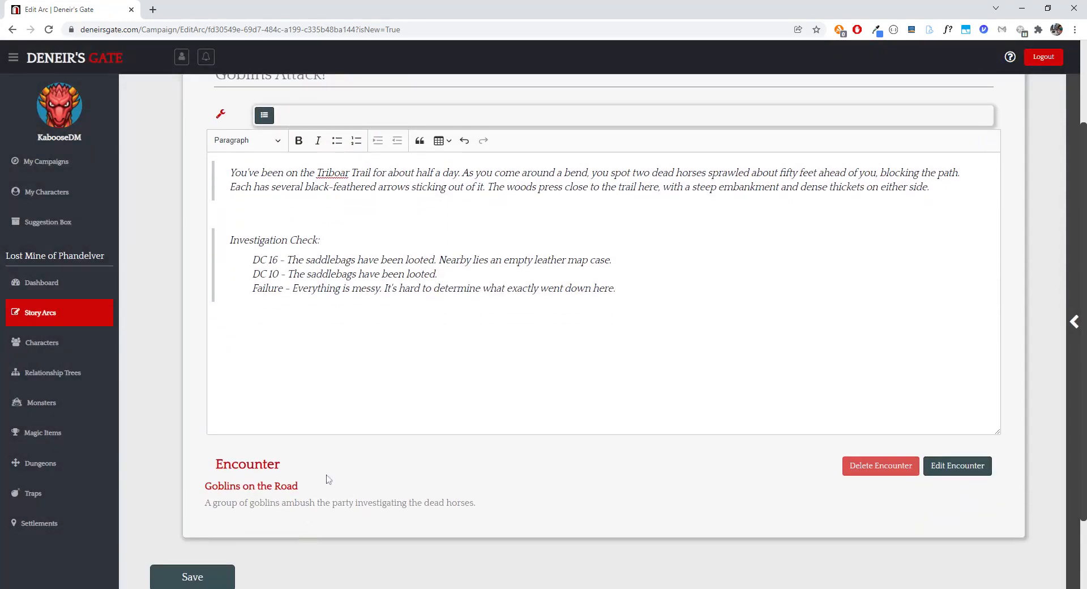
{"action": "scroll", "coordinate": [328, 477], "scroll_direction": "up", "scroll_amount": 2}
{"action": "left_click", "coordinate": [248, 157]}
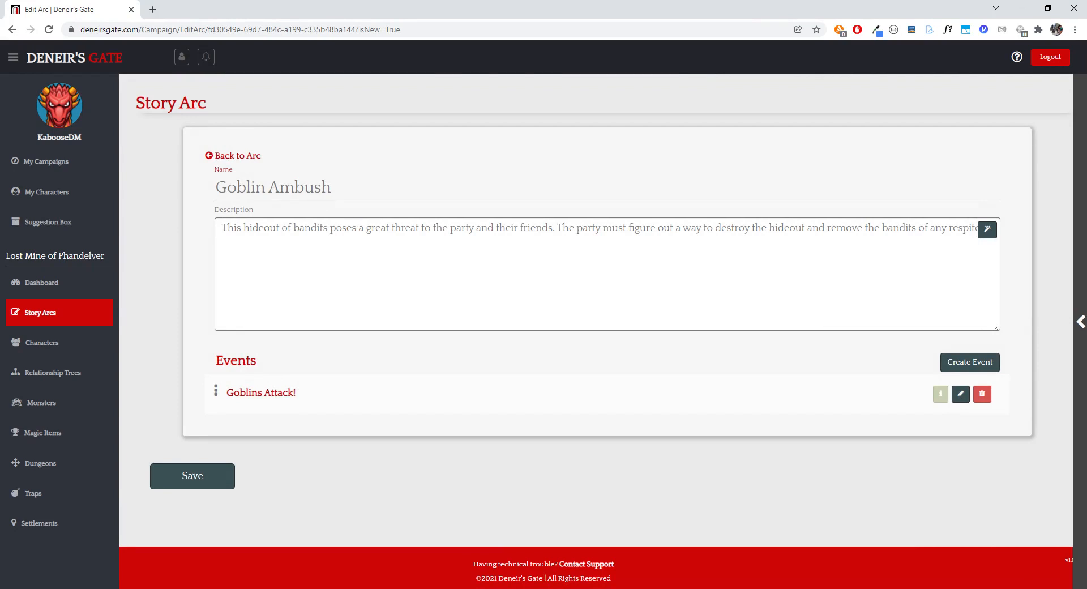
{"action": "left_click", "coordinate": [969, 364]}
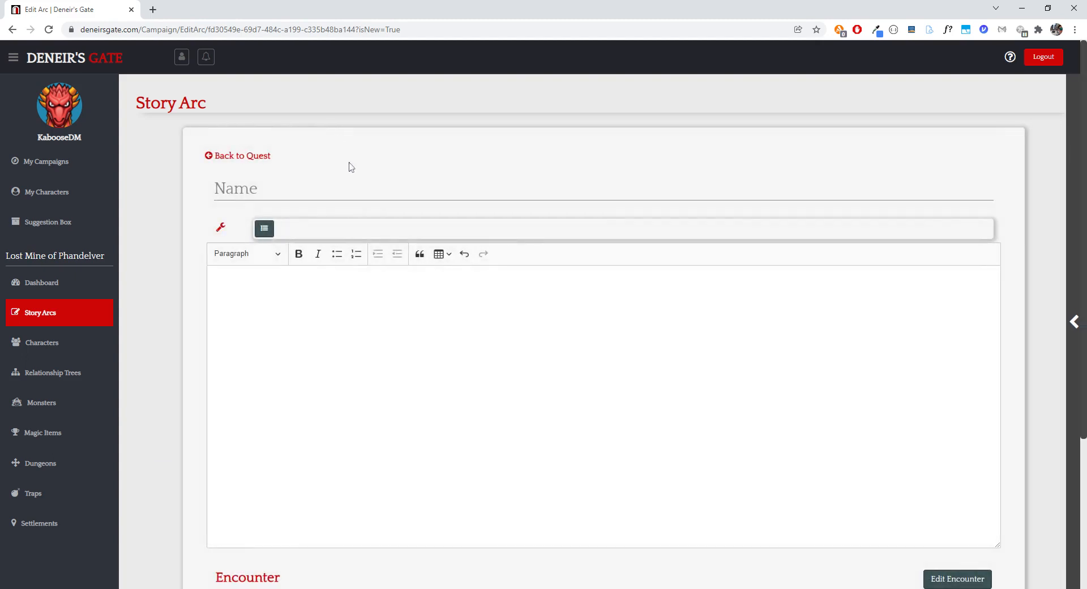
{"action": "left_click", "coordinate": [350, 168]}
{"action": "type", "text": "Go"}
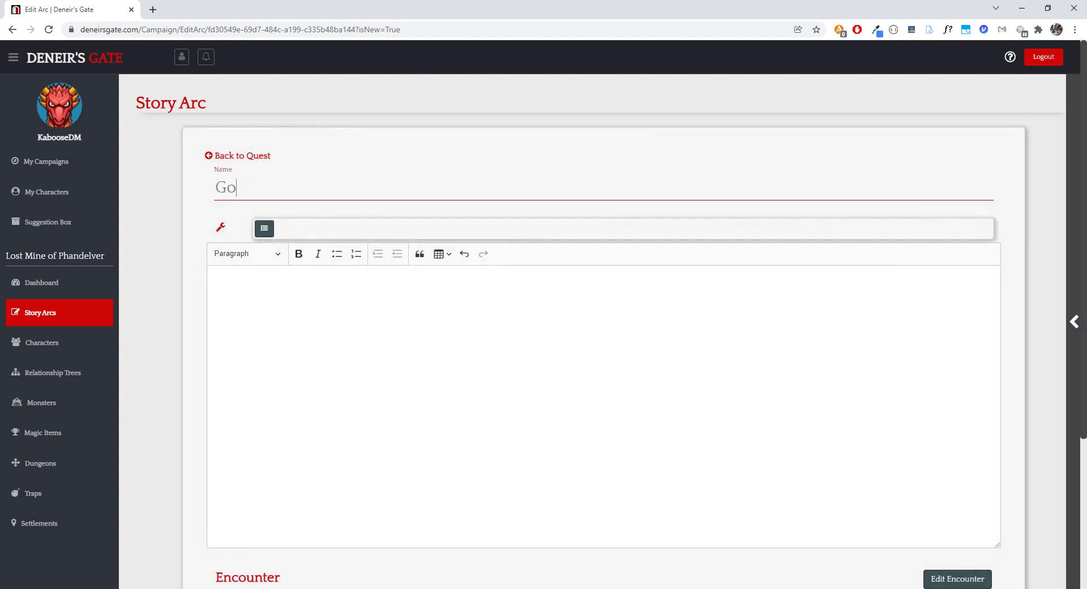
{"action": "type", "text": "blin Trail"}
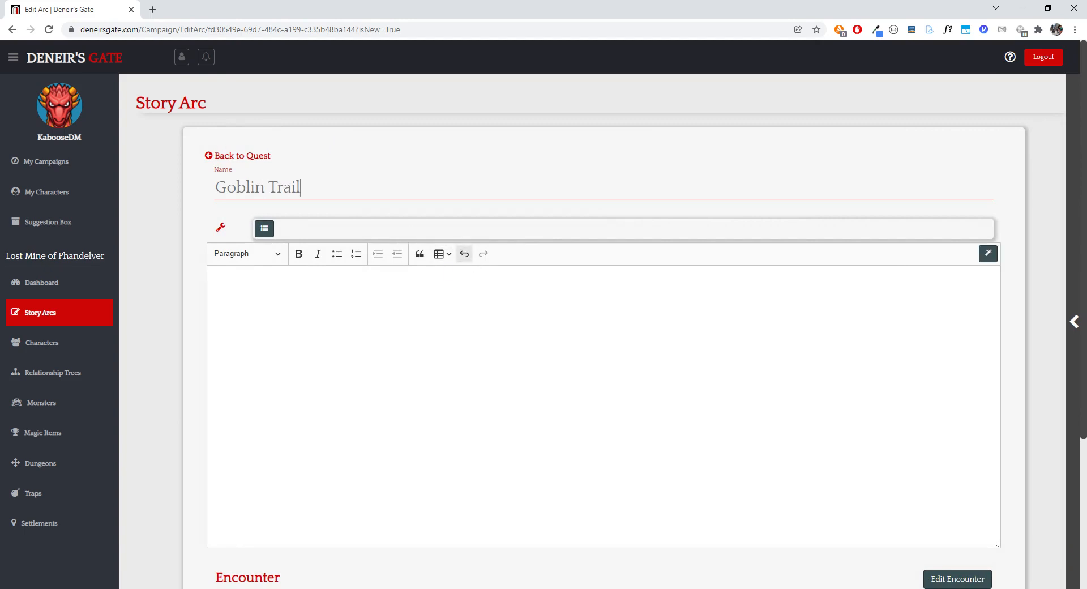
Step: Generate a random text suggestion for the Goblin Trail event
{"action": "left_click", "coordinate": [334, 275]}
{"action": "scroll", "coordinate": [603, 332], "scroll_direction": "down", "scroll_amount": 1}
{"action": "scroll", "coordinate": [604, 332], "scroll_direction": "up", "scroll_amount": 1}
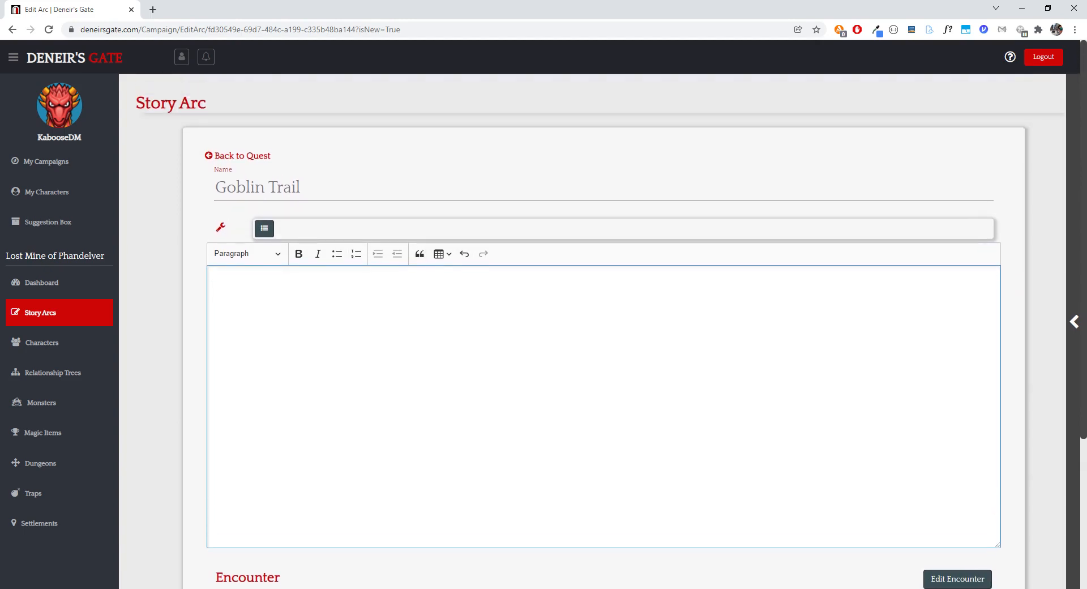
{"action": "key", "text": "alt+Tab"}
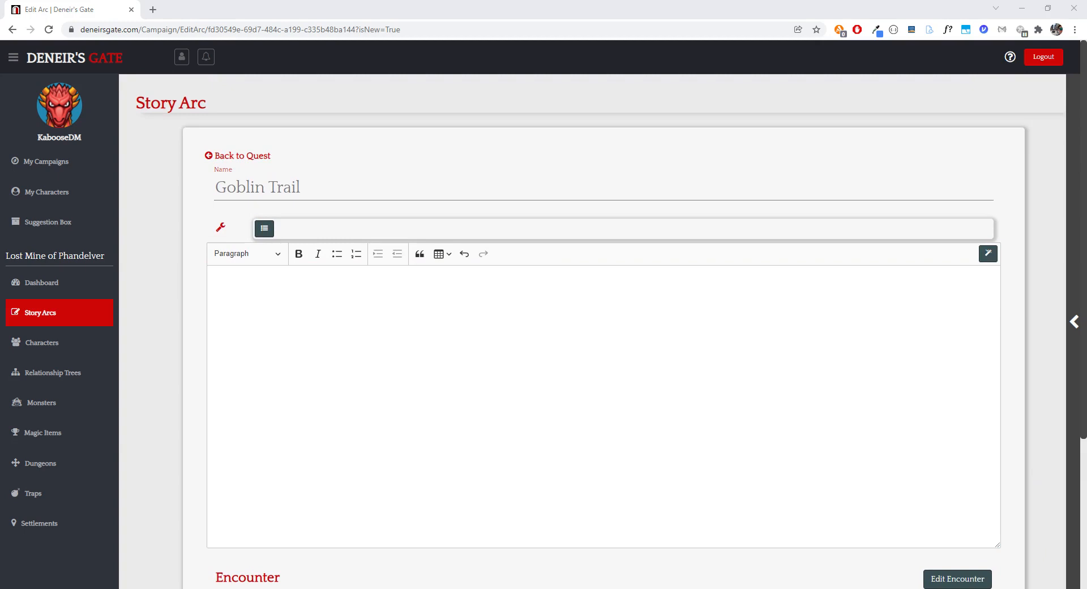
{"action": "left_click", "coordinate": [212, 277]}
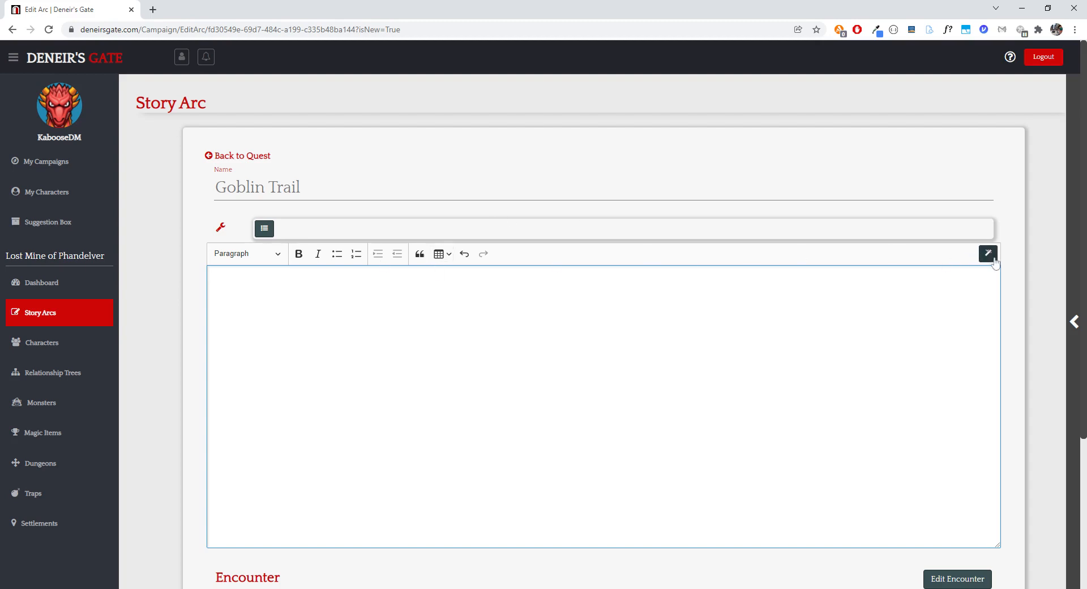
{"action": "left_click", "coordinate": [989, 255]}
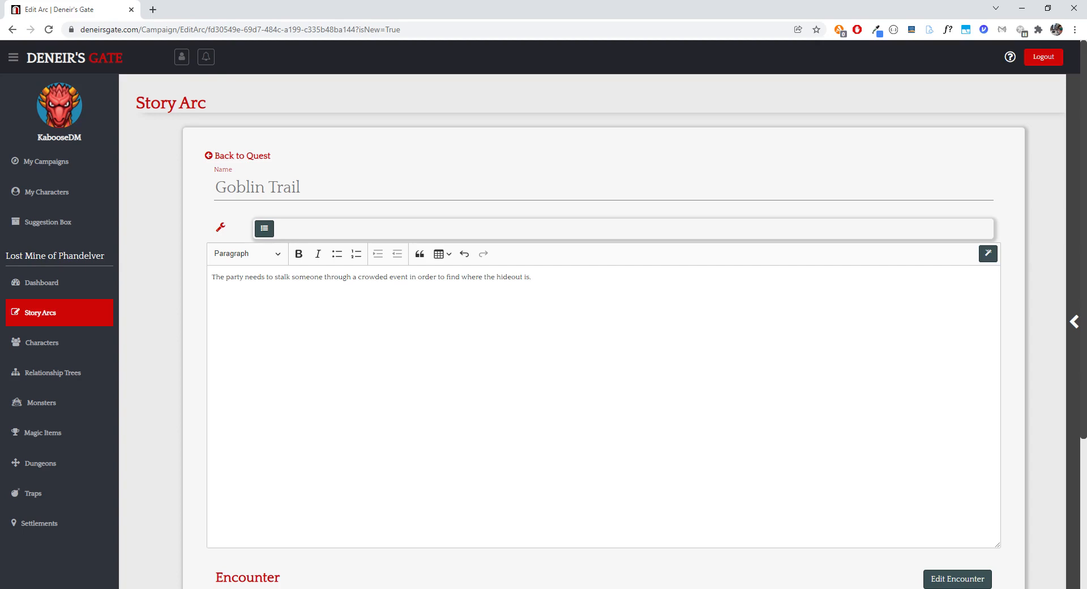
{"action": "left_click", "coordinate": [212, 276]}
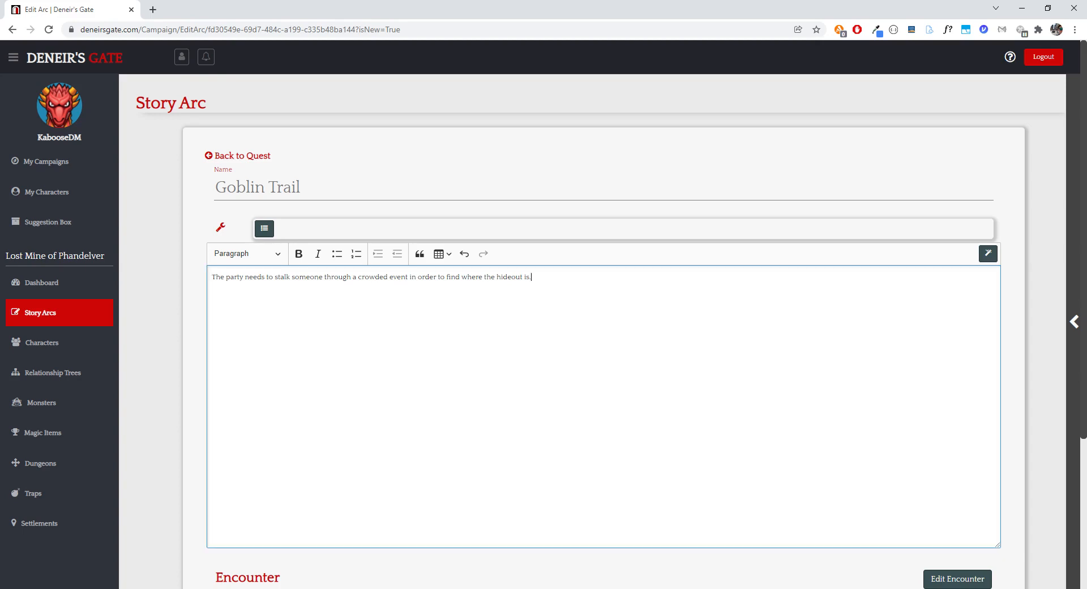
Step: Replace the generated event text with a note that any inspection check of the surrounding area reveals goblins have been using it to ambush for some time
{"action": "left_click_drag", "start_coordinate": [532, 276], "coordinate": [187, 283]}
{"action": "key", "text": "BackSpace"}
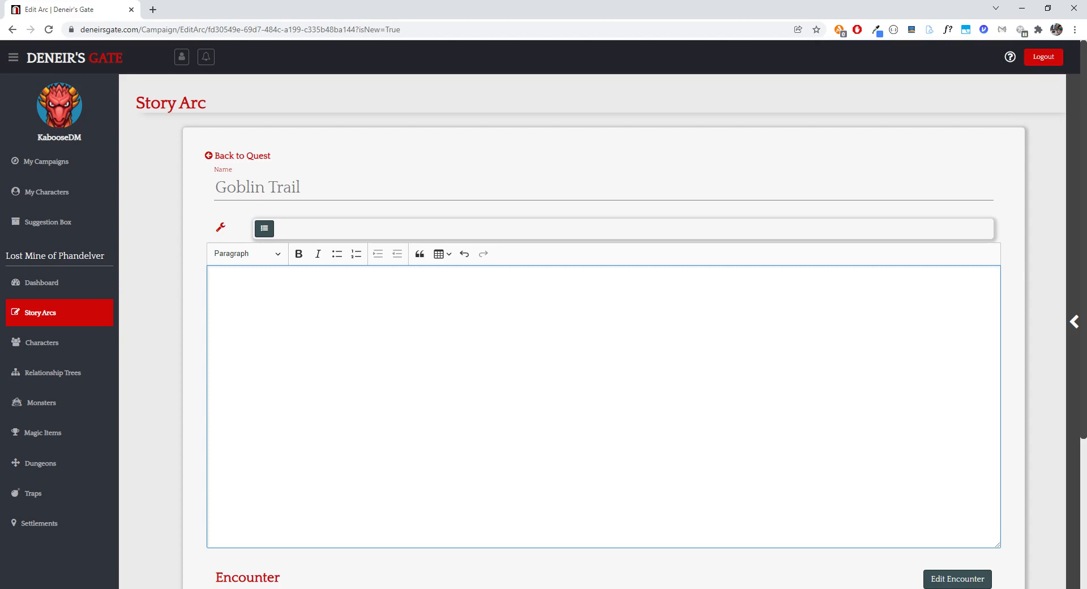
{"action": "type", "text": "Any inspection check of the surrounding area will tell the players the goblins have been using this area to ambush for some time now."}
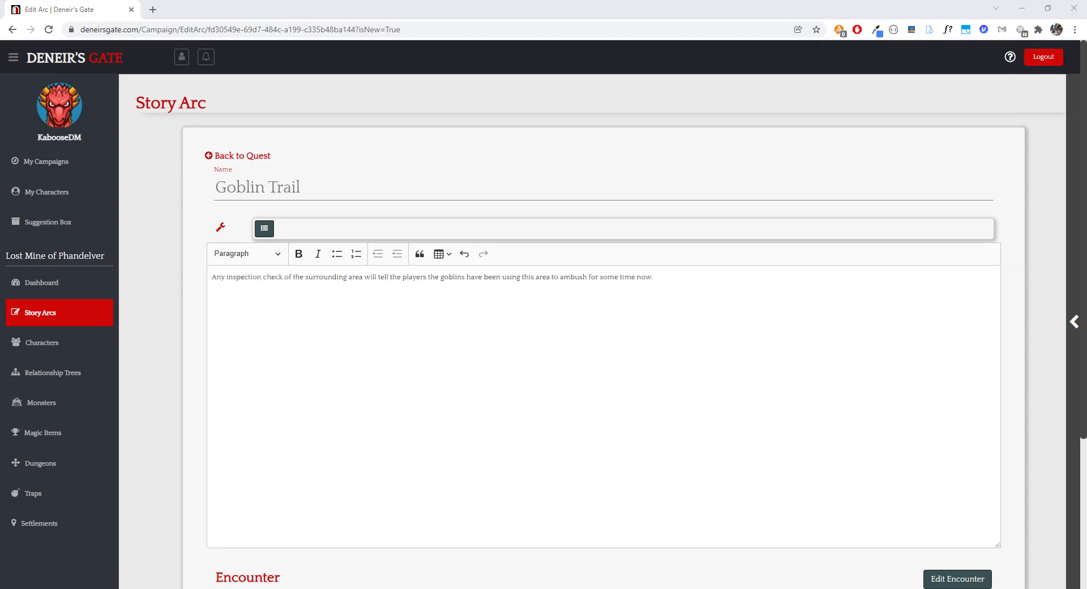
Step: Start a skill check for the Goblin Trail event, add a DC outcome to it, and set the skill to Survival
{"action": "left_click", "coordinate": [265, 230]}
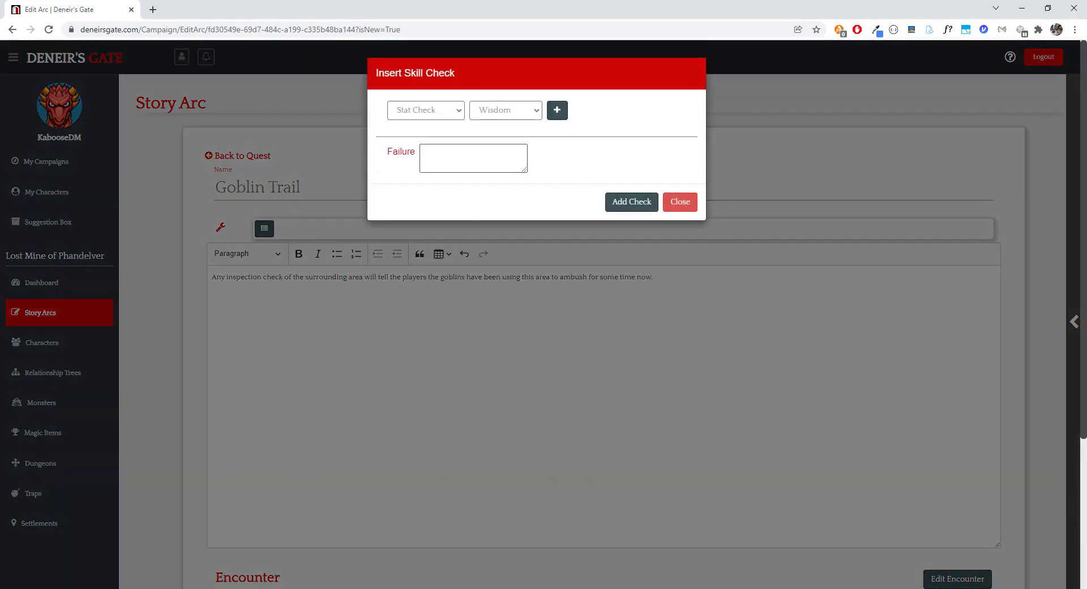
{"action": "left_click", "coordinate": [419, 117]}
{"action": "left_click", "coordinate": [500, 117]}
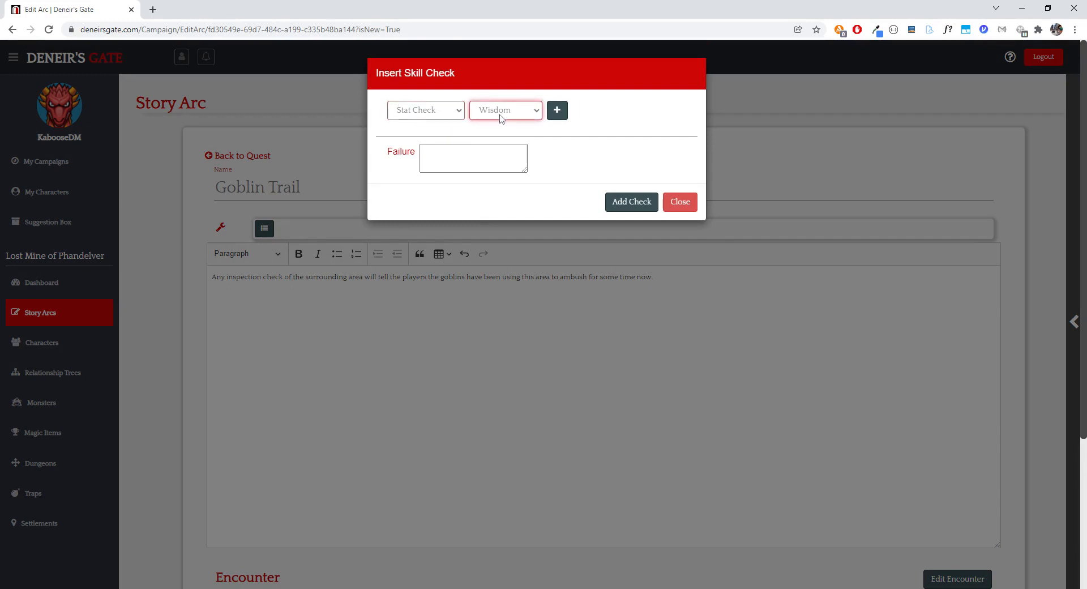
{"action": "left_click", "coordinate": [557, 110]}
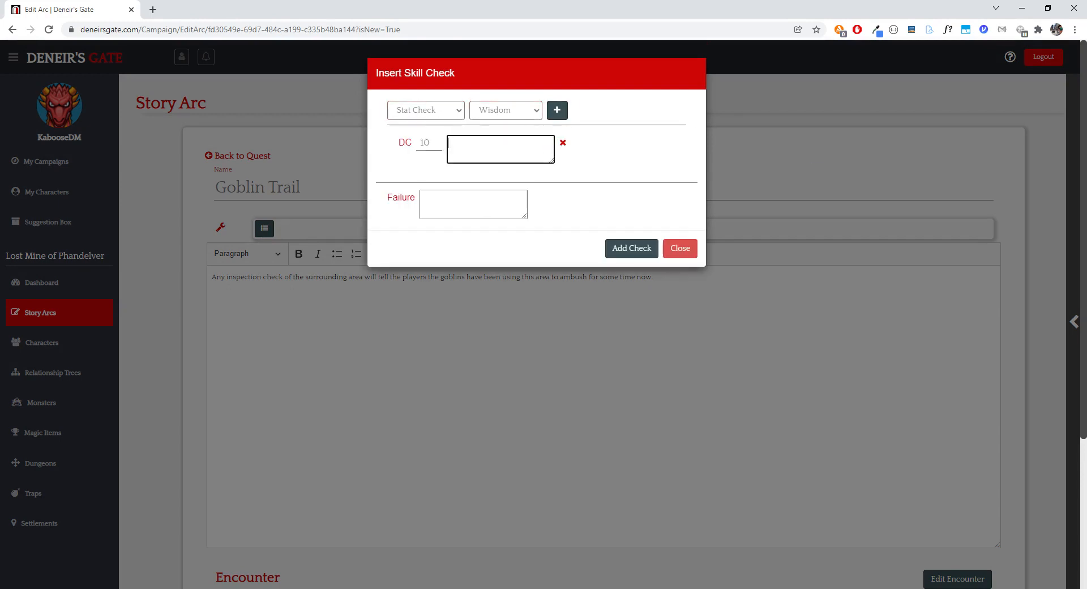
{"action": "left_click", "coordinate": [437, 111]}
{"action": "left_click", "coordinate": [430, 122]}
{"action": "left_click", "coordinate": [498, 113]}
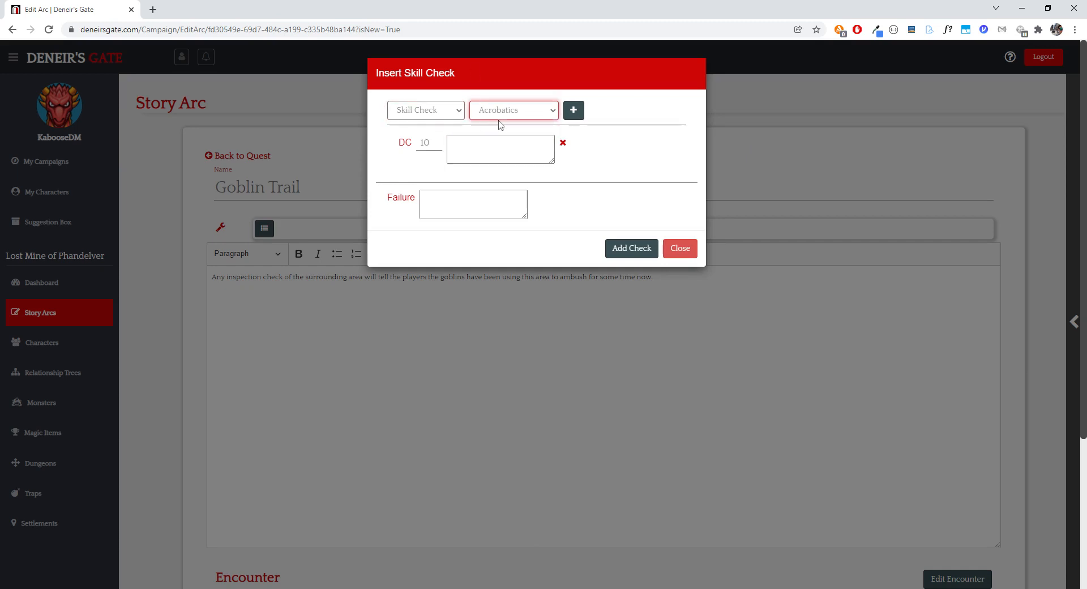
{"action": "left_click", "coordinate": [515, 294]}
Step: Set the Survival check's DC 10 outcome to "Two goblins have recently fled from here heading south along the trail."
{"action": "left_click", "coordinate": [527, 145]}
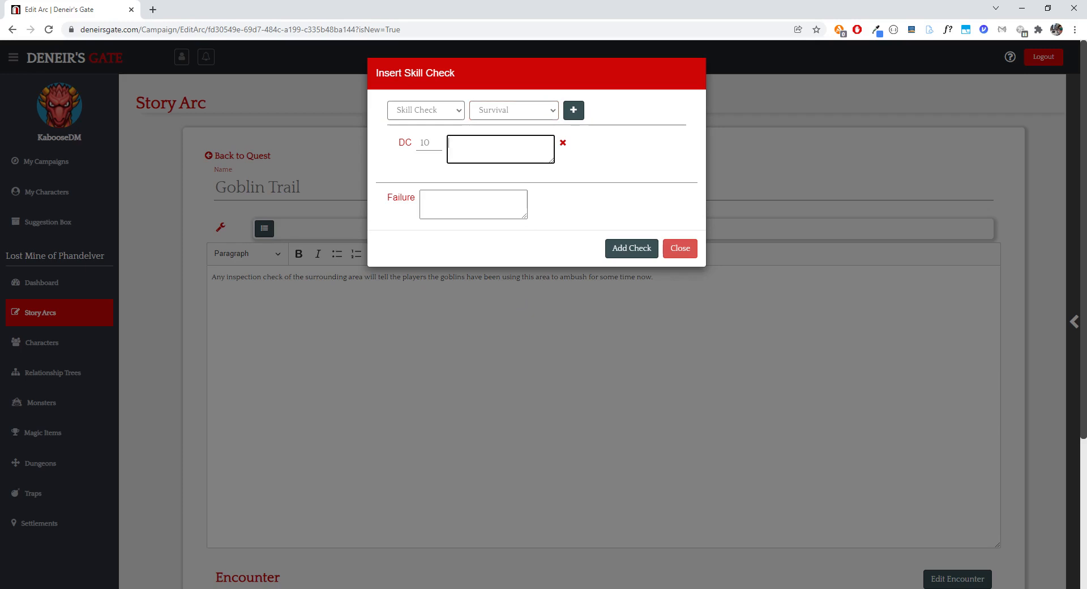
{"action": "type", "text": "Two goblins have recently fled from her"}
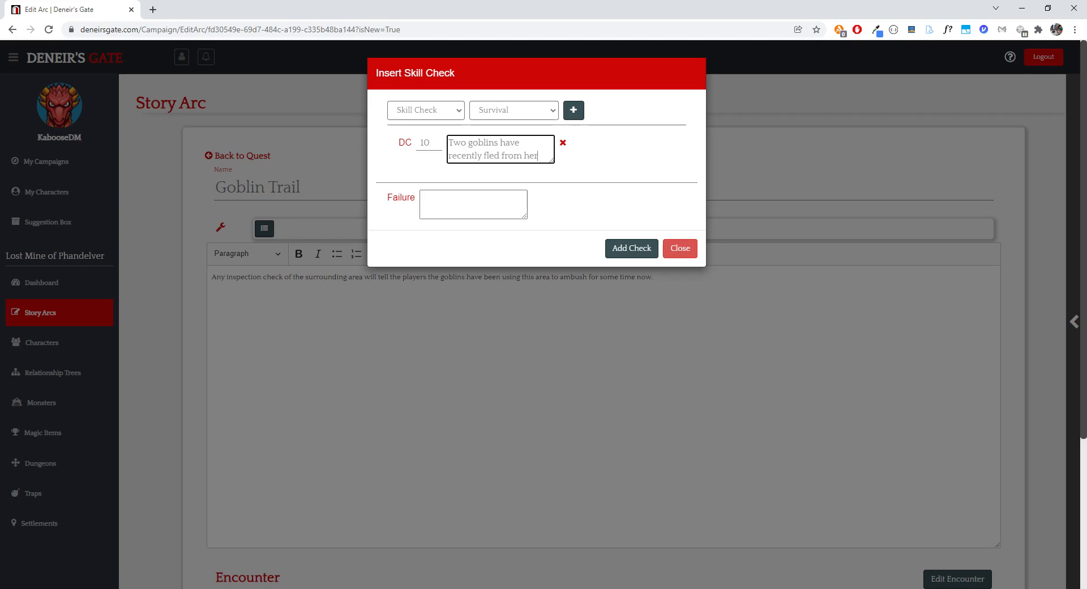
{"action": "type", "text": "e heading south alo"}
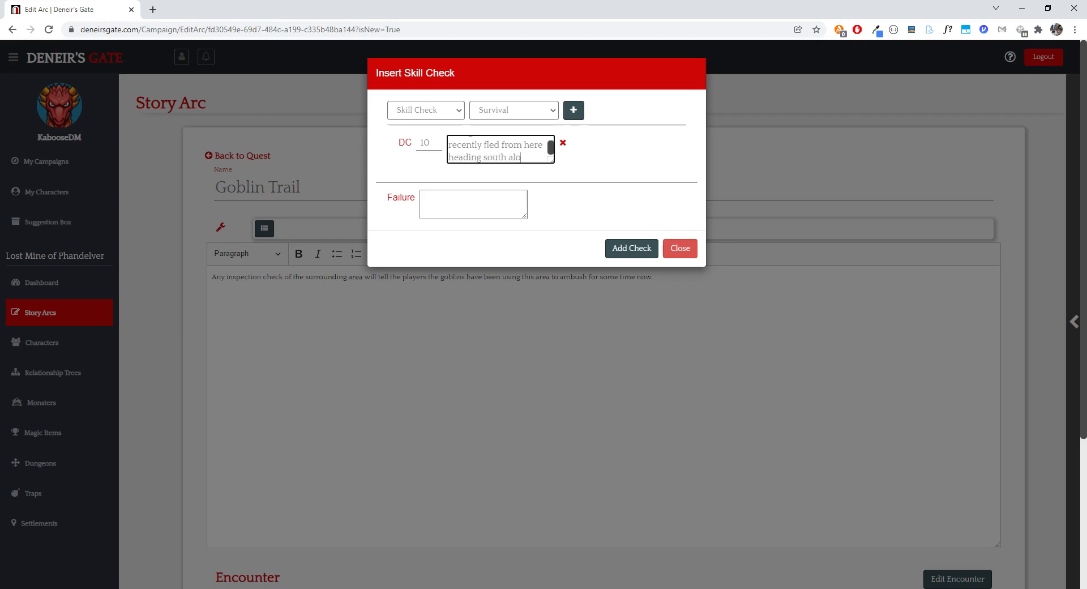
{"action": "type", "text": "ng the trail."}
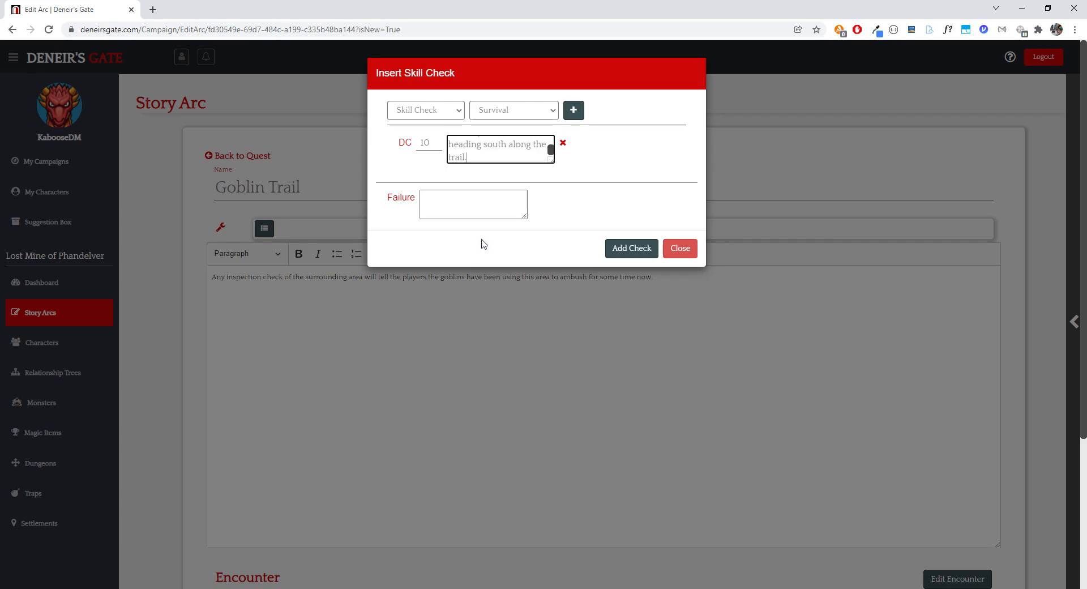
Step: Set the failure outcome to "You see footprints heading south but you can't make out how many." and add the Survival check to the event
{"action": "left_click", "coordinate": [479, 207]}
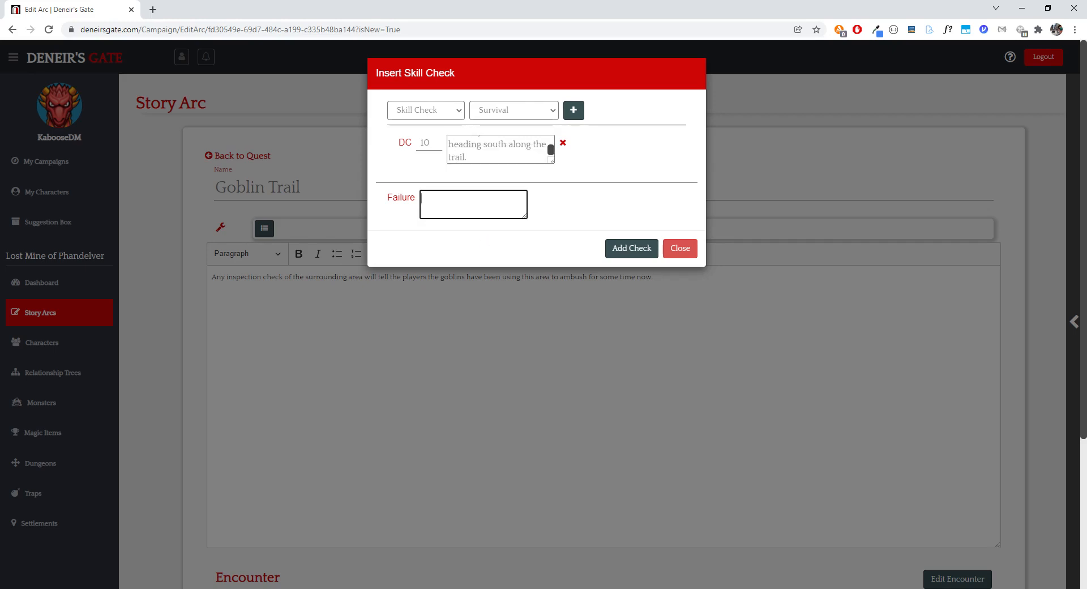
{"action": "type", "text": "You see footprints heading"}
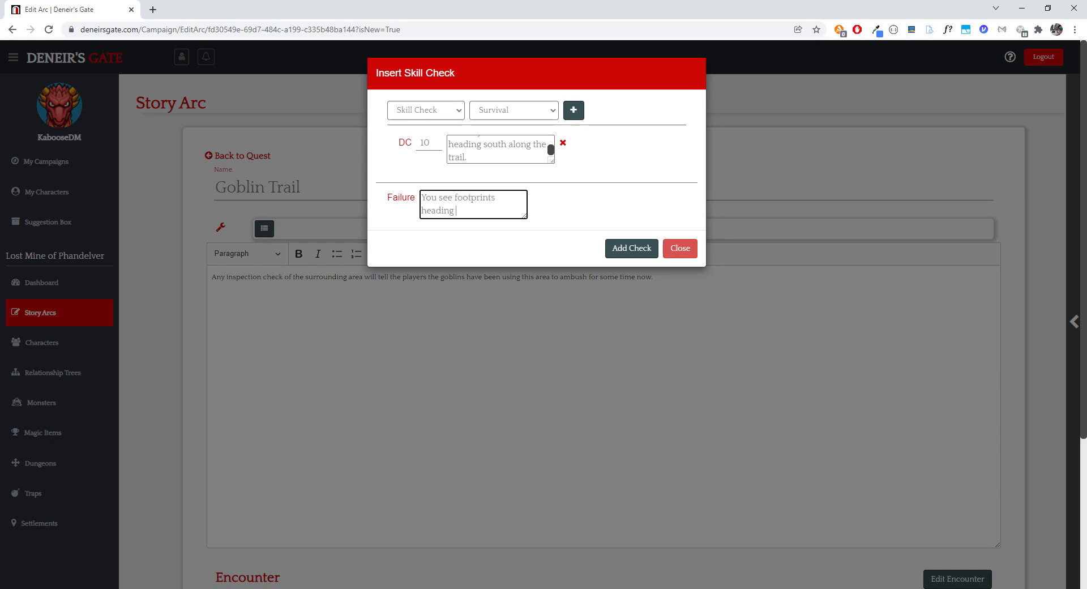
{"action": "type", "text": " south but you can't"}
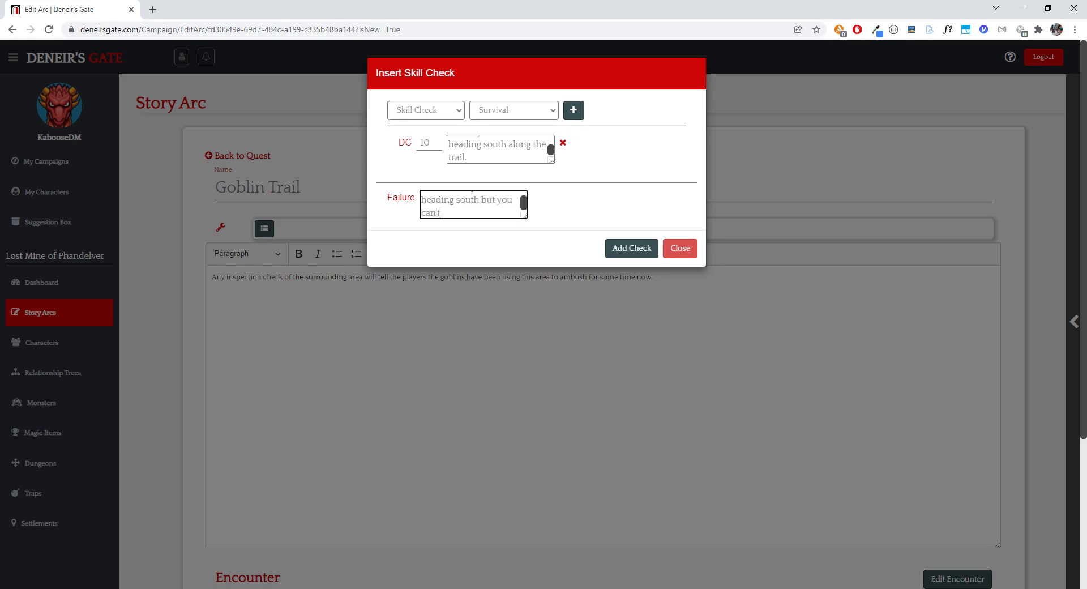
{"action": "type", "text": " make out how many."}
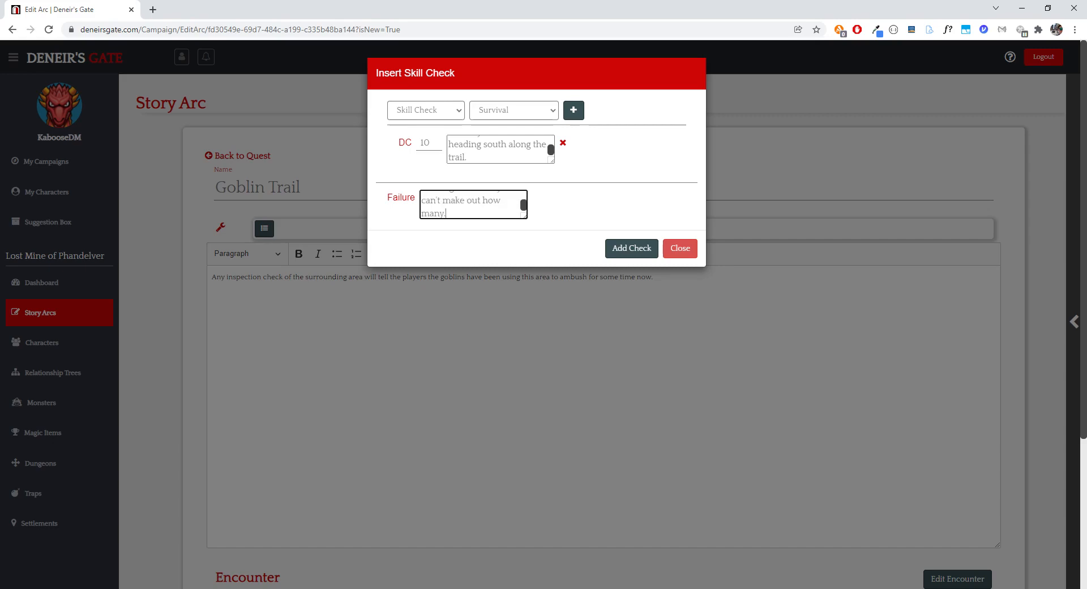
{"action": "left_click", "coordinate": [629, 248]}
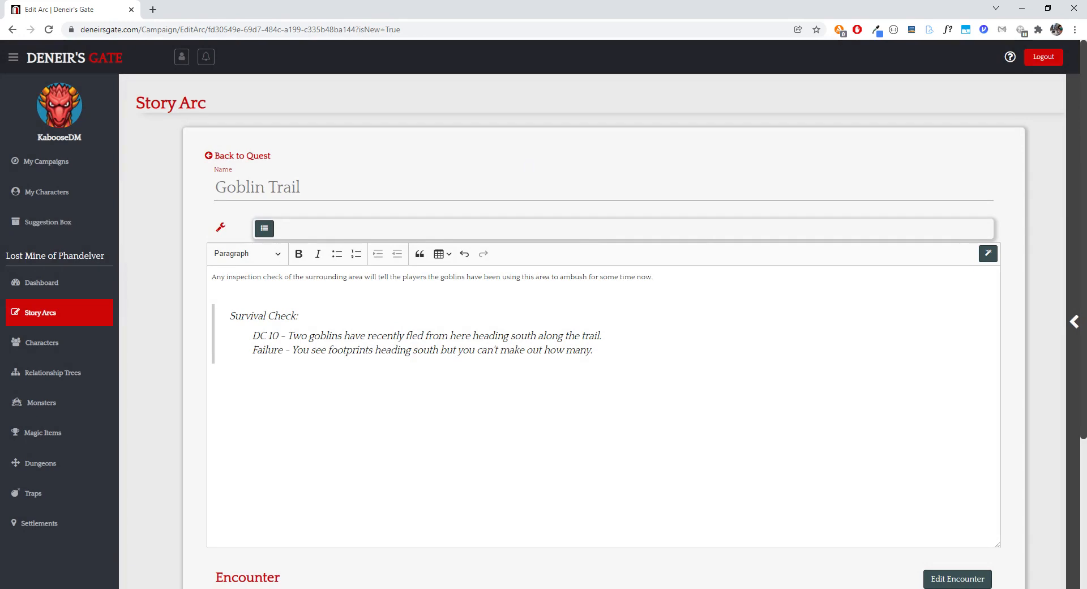
Step: Look over the whole Goblin Trail event and return to the Goblin Ambush quest
{"action": "scroll", "coordinate": [623, 340], "scroll_direction": "down", "scroll_amount": 2}
{"action": "scroll", "coordinate": [623, 339], "scroll_direction": "up", "scroll_amount": 2}
{"action": "scroll", "coordinate": [622, 339], "scroll_direction": "down", "scroll_amount": 2}
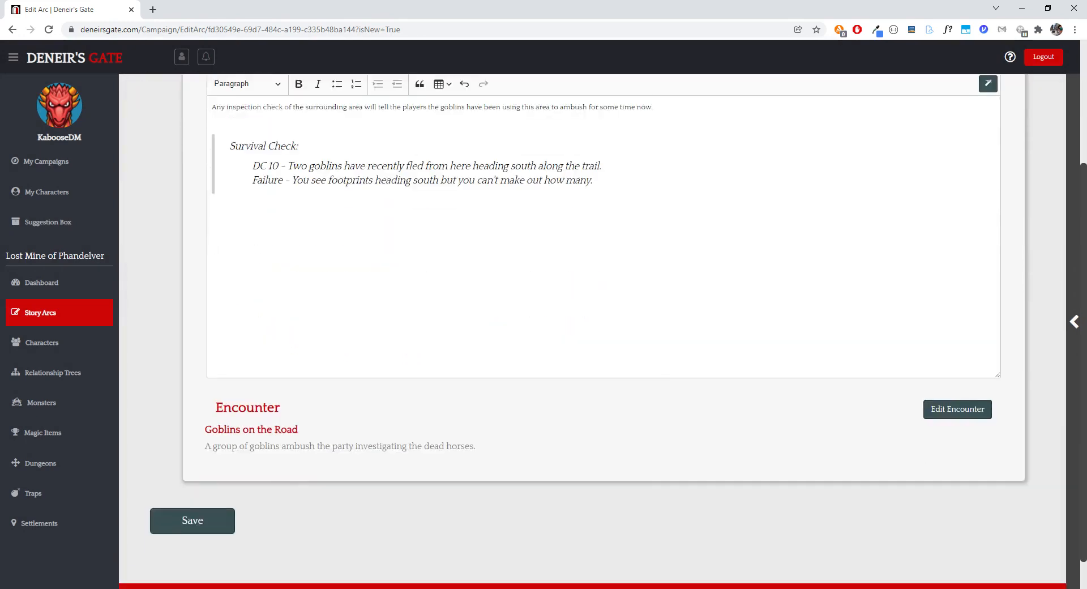
{"action": "scroll", "coordinate": [623, 331], "scroll_direction": "up", "scroll_amount": 2}
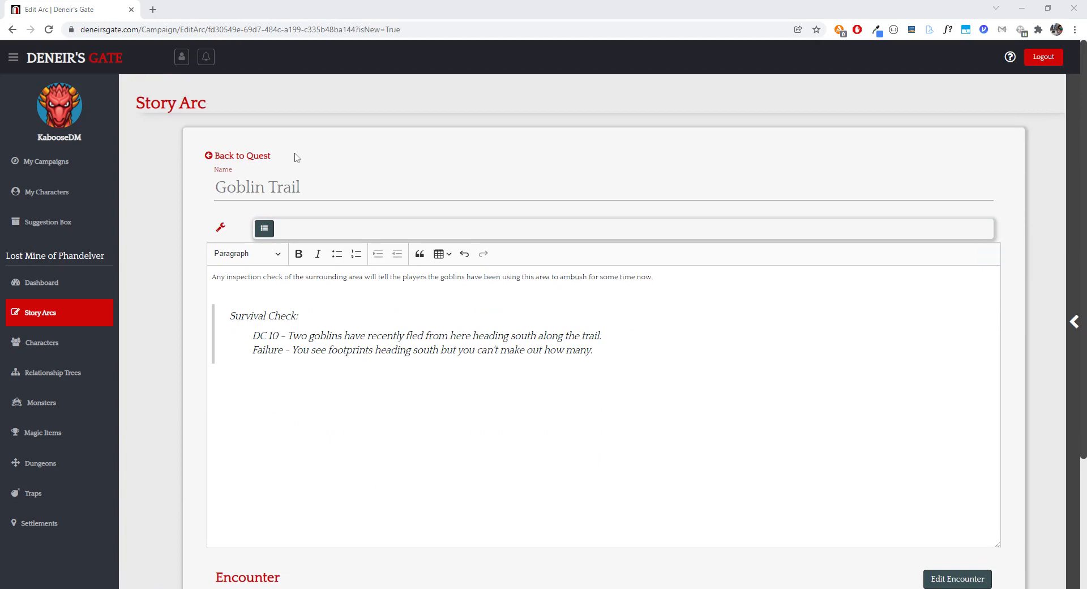
{"action": "left_click", "coordinate": [258, 160]}
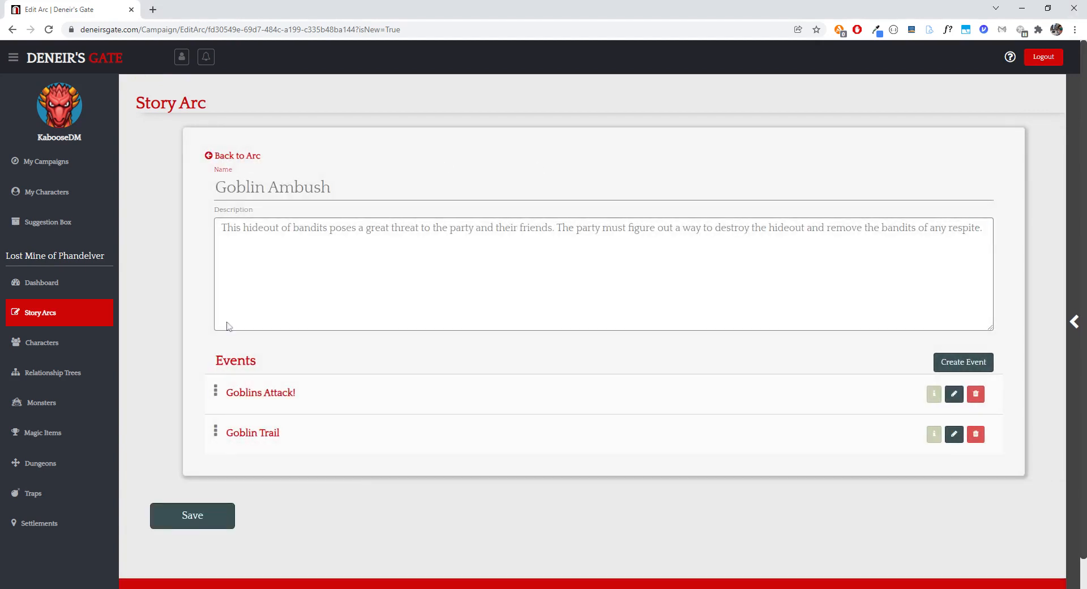
Step: Expand the Goblins Attack! event in the quest's event list to review its details, and collapse it again
{"action": "mouse_move", "coordinate": [217, 390]}
{"action": "left_mouse_down"}
{"action": "mouse_move", "coordinate": [218, 435]}
{"action": "mouse_move", "coordinate": [215, 384]}
{"action": "left_mouse_up"}
{"action": "left_click", "coordinate": [934, 400]}
{"action": "scroll", "coordinate": [736, 452], "scroll_direction": "down", "scroll_amount": 3}
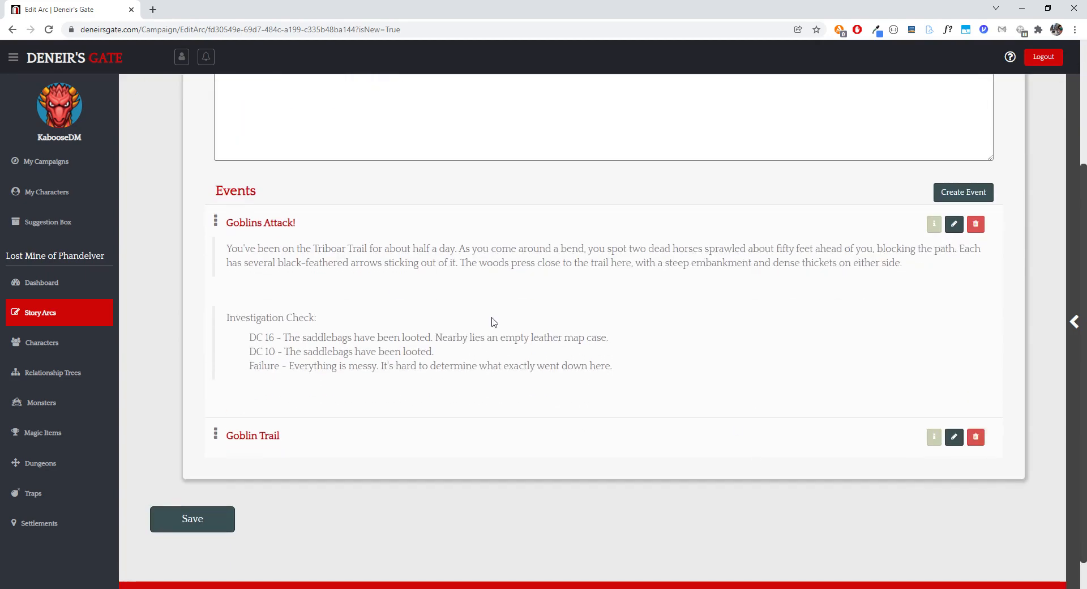
{"action": "scroll", "coordinate": [563, 276], "scroll_direction": "up", "scroll_amount": 2}
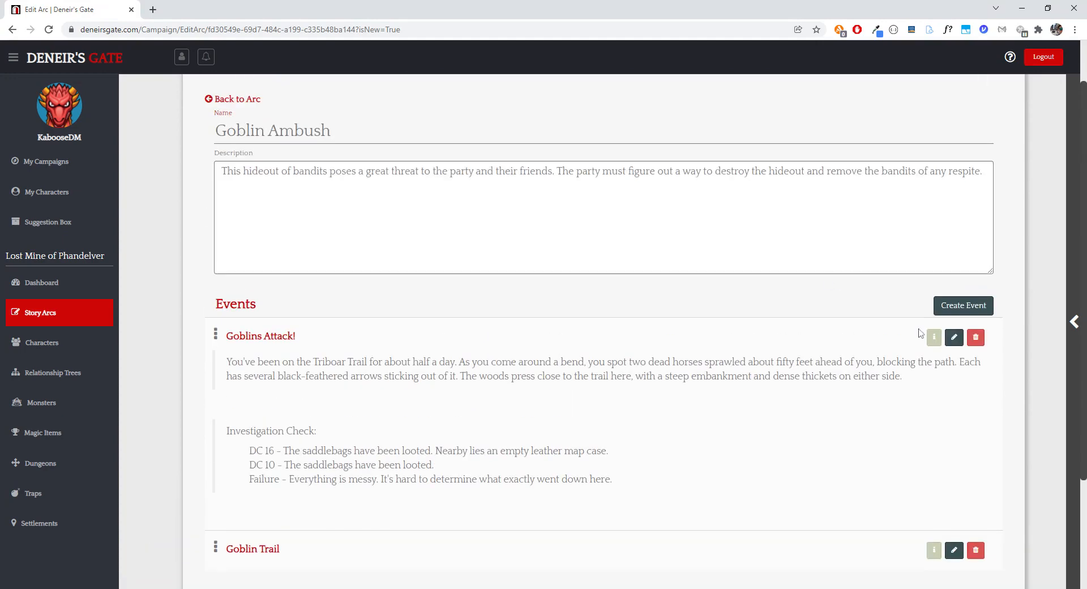
{"action": "left_click", "coordinate": [932, 337]}
{"action": "scroll", "coordinate": [279, 178], "scroll_direction": "up", "scroll_amount": 1}
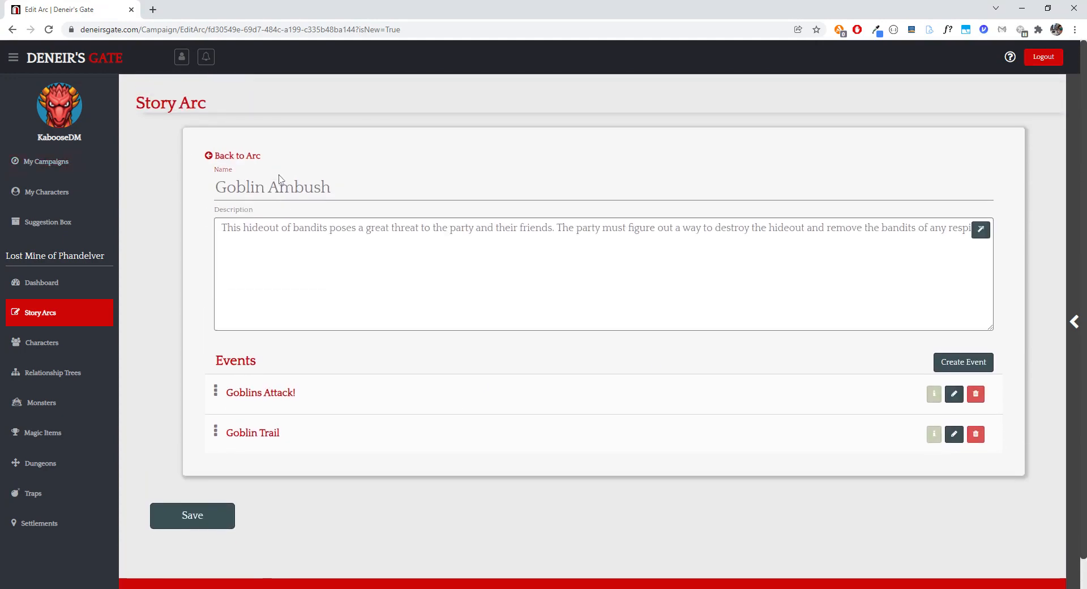
Step: Return to the Goblin Arrows arc, open the Cragmaw Hideout quest and start a new event in it
{"action": "left_click", "coordinate": [239, 158]}
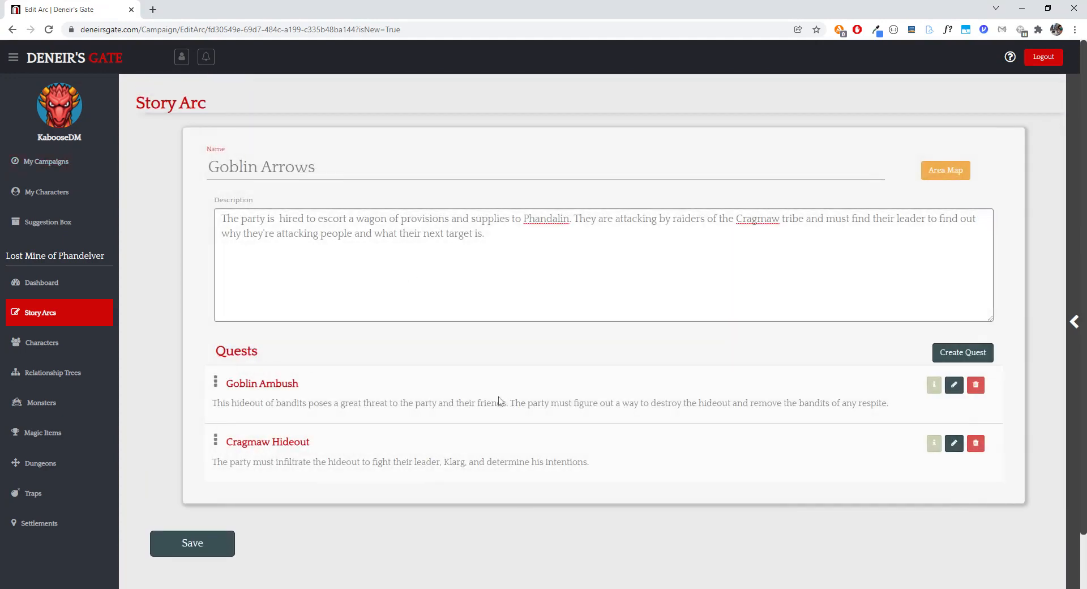
{"action": "left_click", "coordinate": [954, 444]}
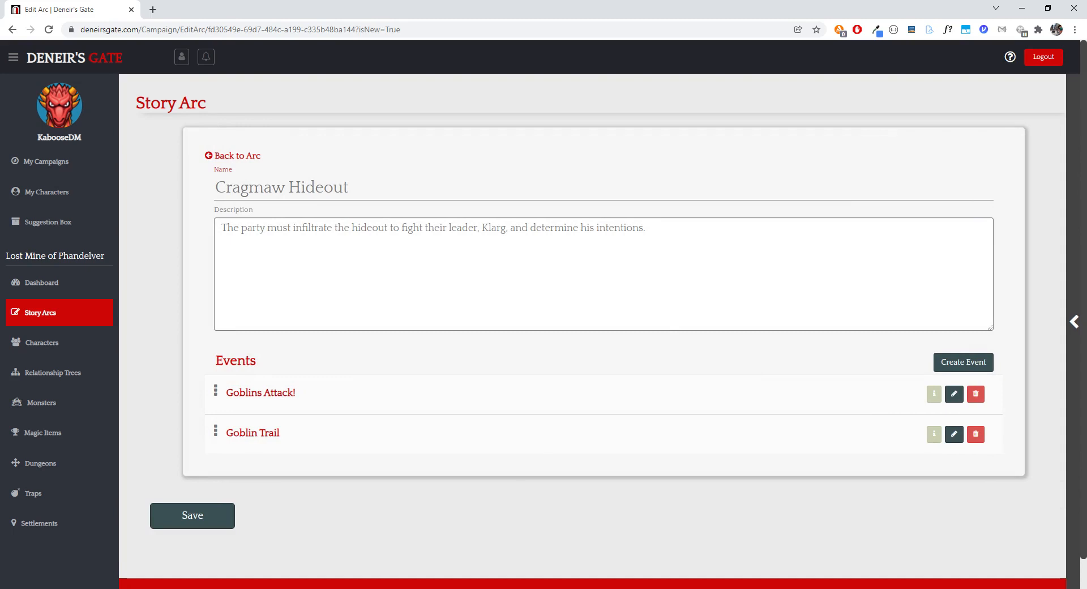
{"action": "left_click", "coordinate": [235, 156]}
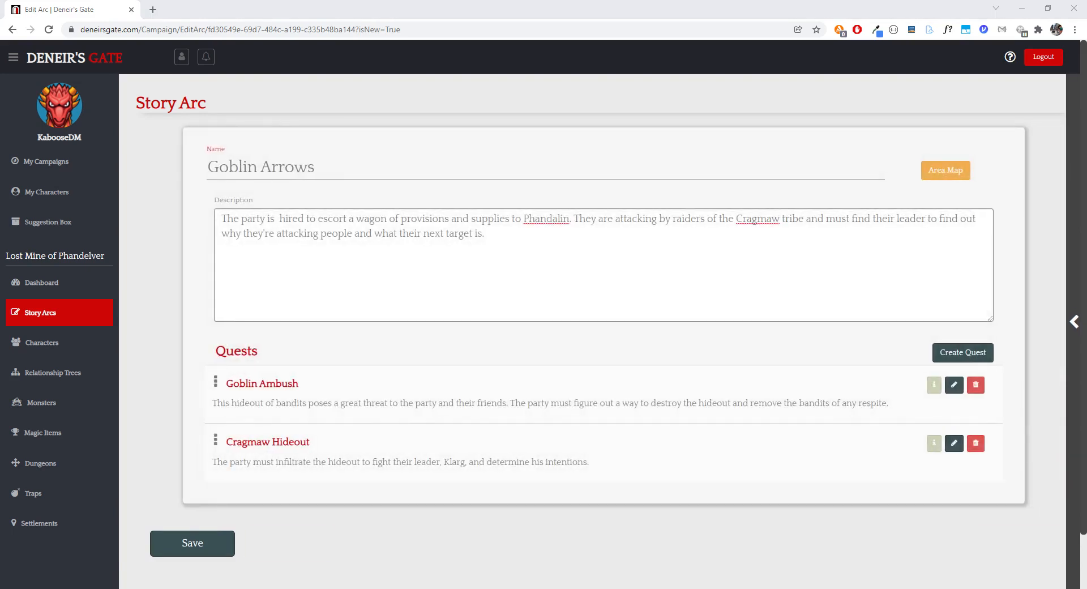
{"action": "left_click", "coordinate": [953, 443]}
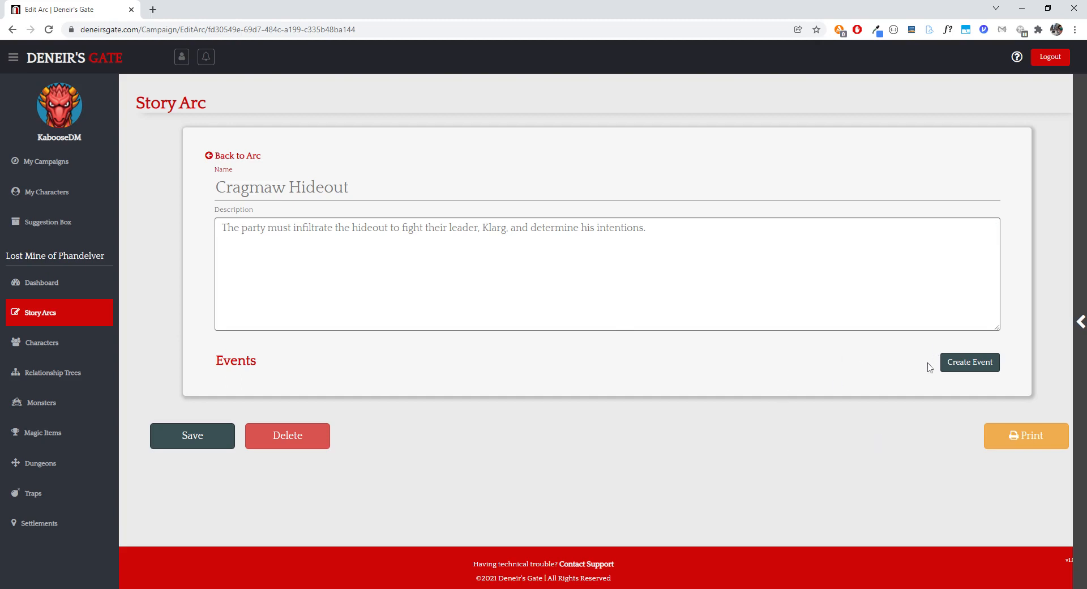
{"action": "left_click", "coordinate": [970, 365]}
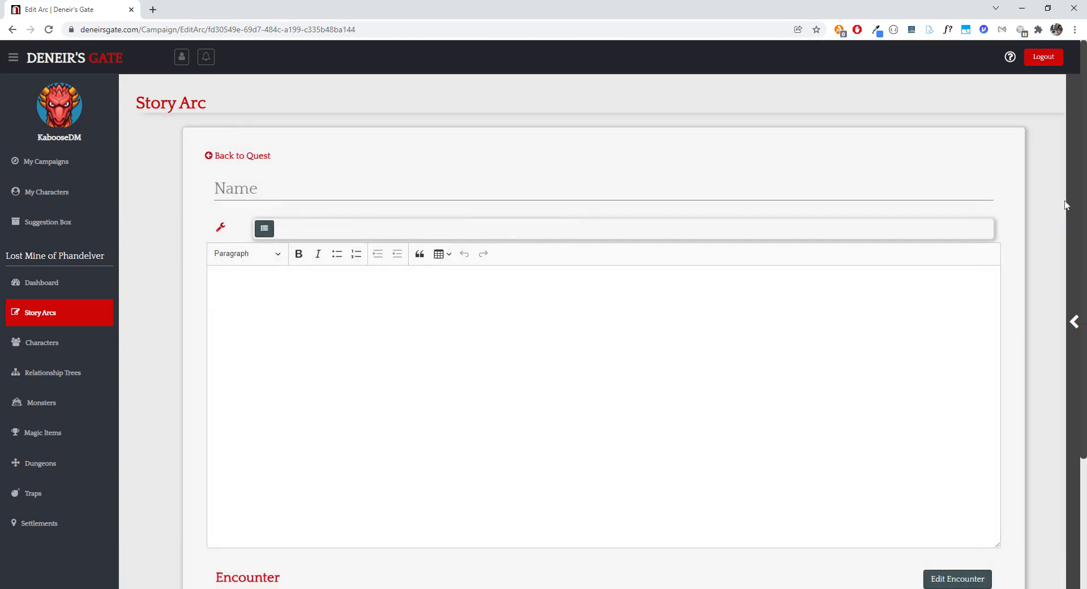
Step: Bring up the Cragmaw Hideout dungeon as a reference alongside the new event
{"action": "left_click", "coordinate": [1068, 221]}
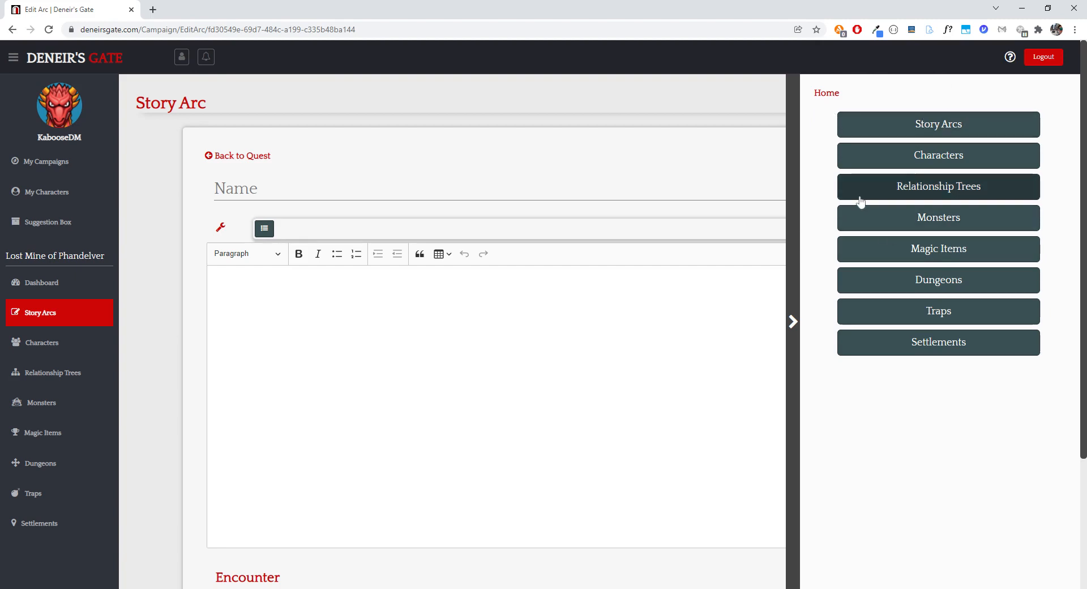
{"action": "scroll", "coordinate": [396, 317], "scroll_direction": "down", "scroll_amount": 2}
{"action": "scroll", "coordinate": [397, 317], "scroll_direction": "up", "scroll_amount": 1}
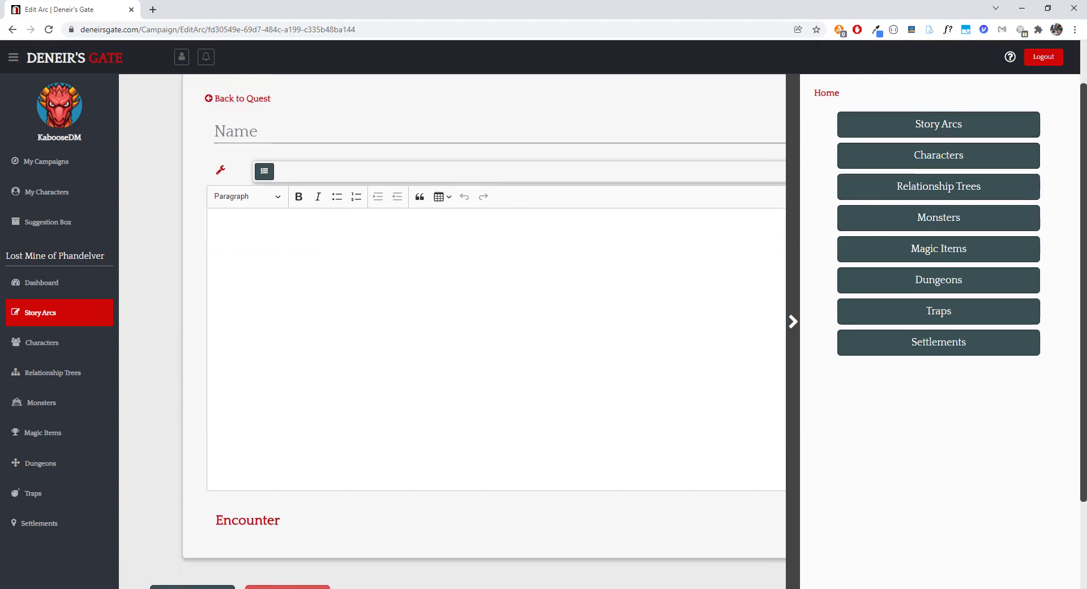
{"action": "left_click", "coordinate": [300, 255]}
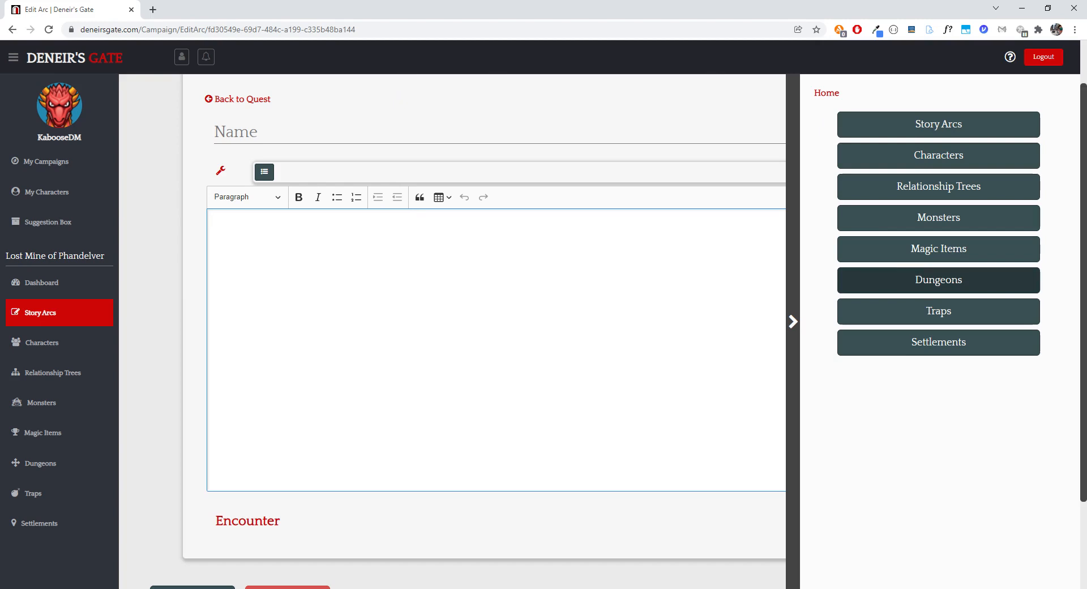
{"action": "left_click", "coordinate": [893, 272]}
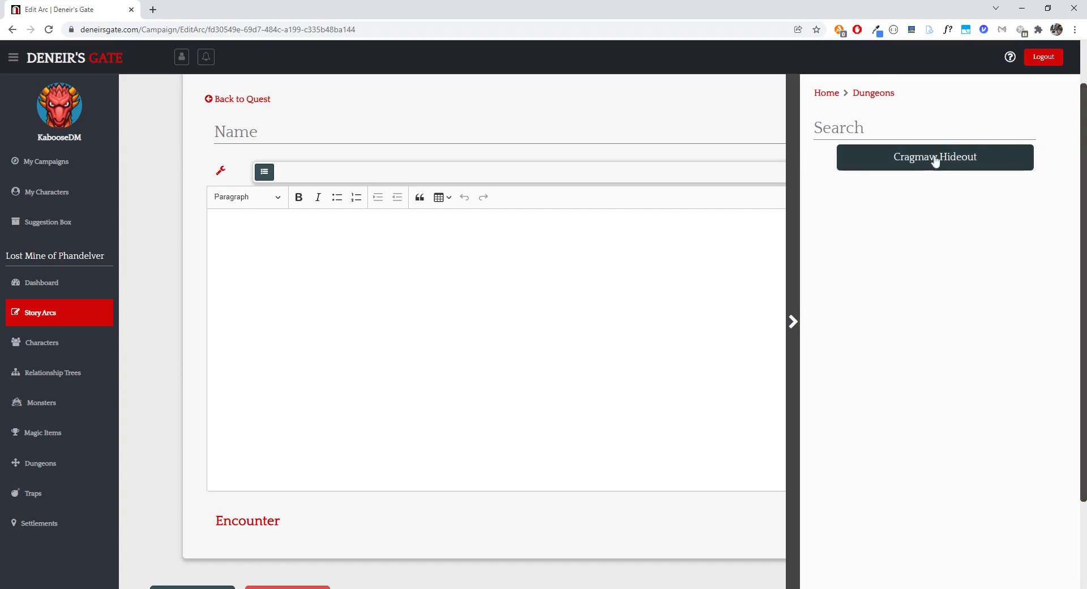
{"action": "left_click", "coordinate": [912, 163]}
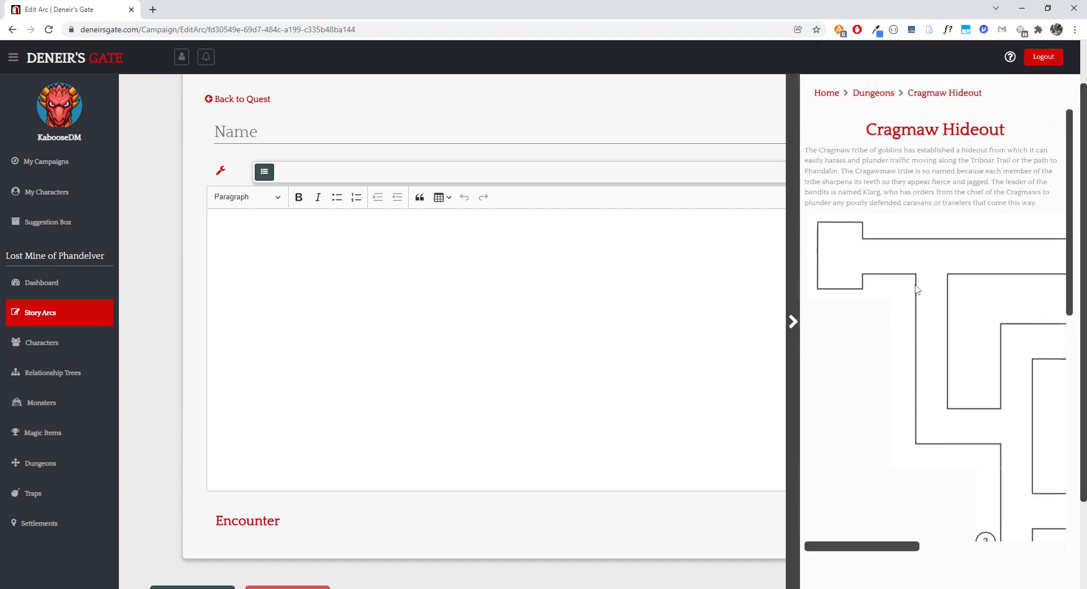
Step: Examine the Cragmaw Hideout dungeon map and the descriptions, encounter and trap of areas 1 to 3
{"action": "scroll", "coordinate": [885, 223], "scroll_direction": "down", "scroll_amount": 3}
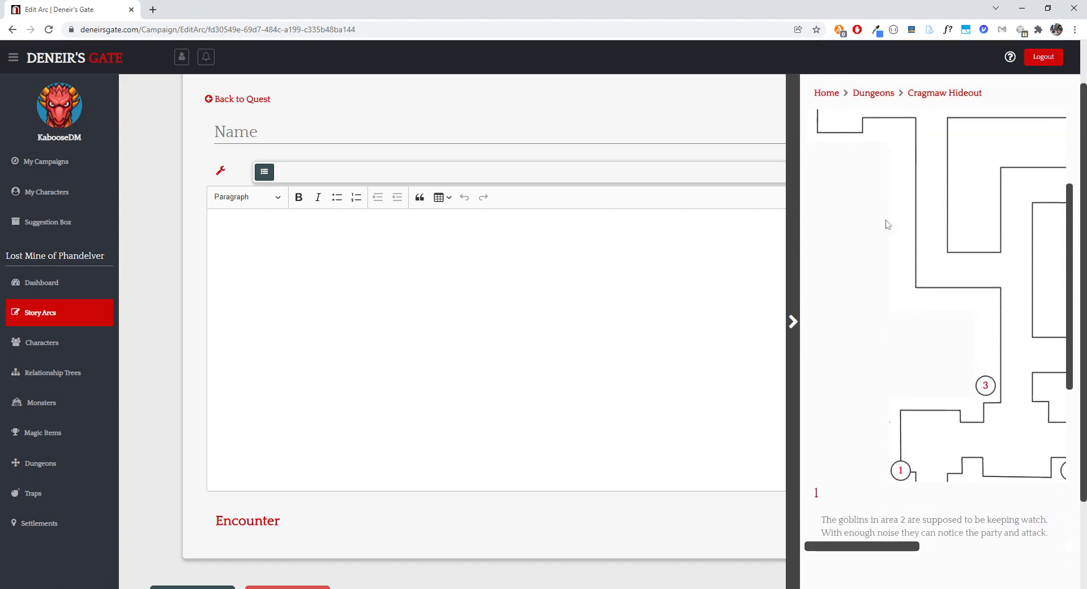
{"action": "left_click_drag", "start_coordinate": [883, 549], "coordinate": [889, 485]}
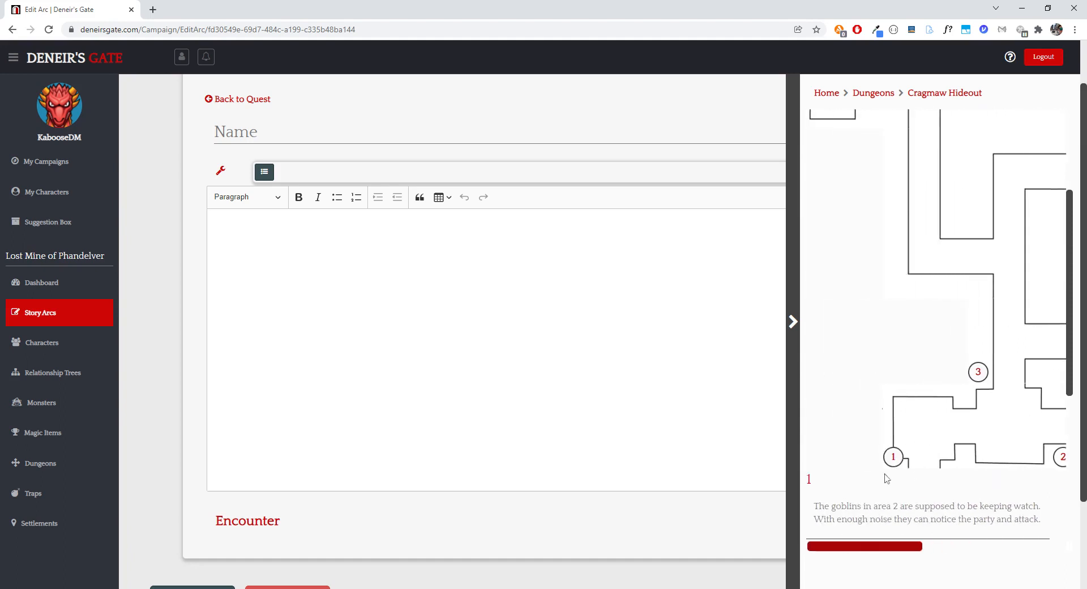
{"action": "scroll", "coordinate": [857, 345], "scroll_direction": "down", "scroll_amount": 2}
{"action": "scroll", "coordinate": [906, 351], "scroll_direction": "down", "scroll_amount": 2}
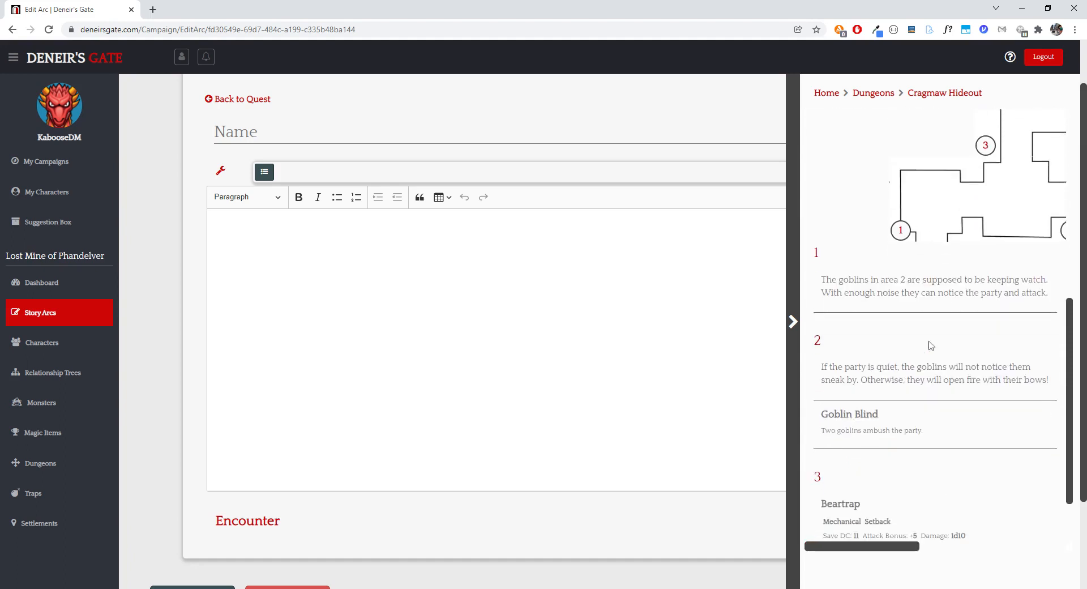
{"action": "scroll", "coordinate": [934, 347], "scroll_direction": "down", "scroll_amount": 1}
{"action": "scroll", "coordinate": [935, 349], "scroll_direction": "up", "scroll_amount": 1}
{"action": "scroll", "coordinate": [935, 350], "scroll_direction": "up", "scroll_amount": 7}
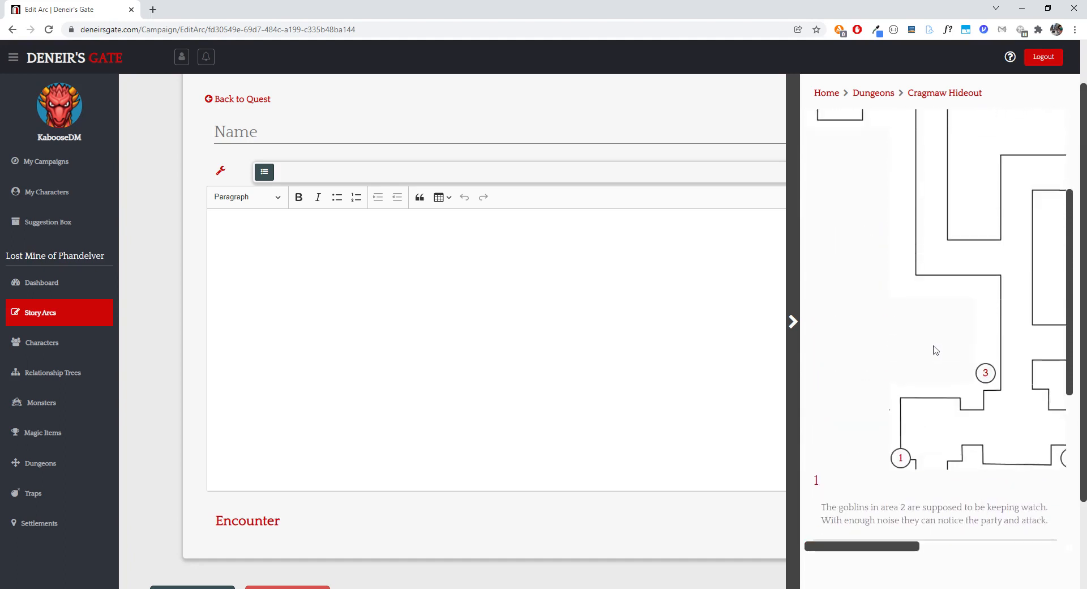
{"action": "left_click_drag", "start_coordinate": [893, 548], "coordinate": [875, 508]}
{"action": "scroll", "coordinate": [877, 386], "scroll_direction": "down", "scroll_amount": 1}
{"action": "scroll", "coordinate": [877, 386], "scroll_direction": "down", "scroll_amount": 3}
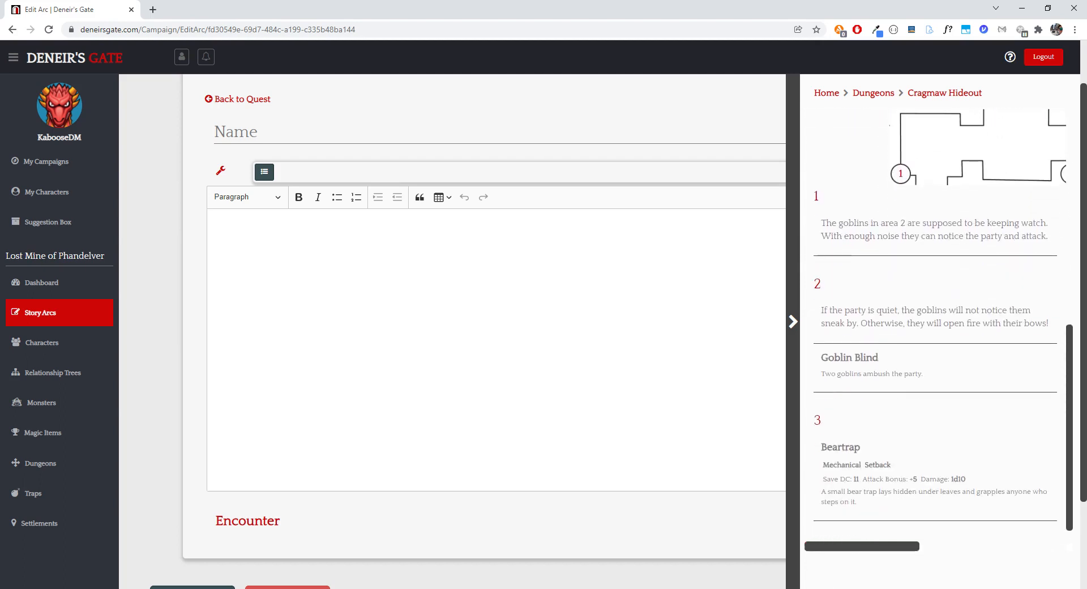
{"action": "scroll", "coordinate": [866, 242], "scroll_direction": "down", "scroll_amount": 1}
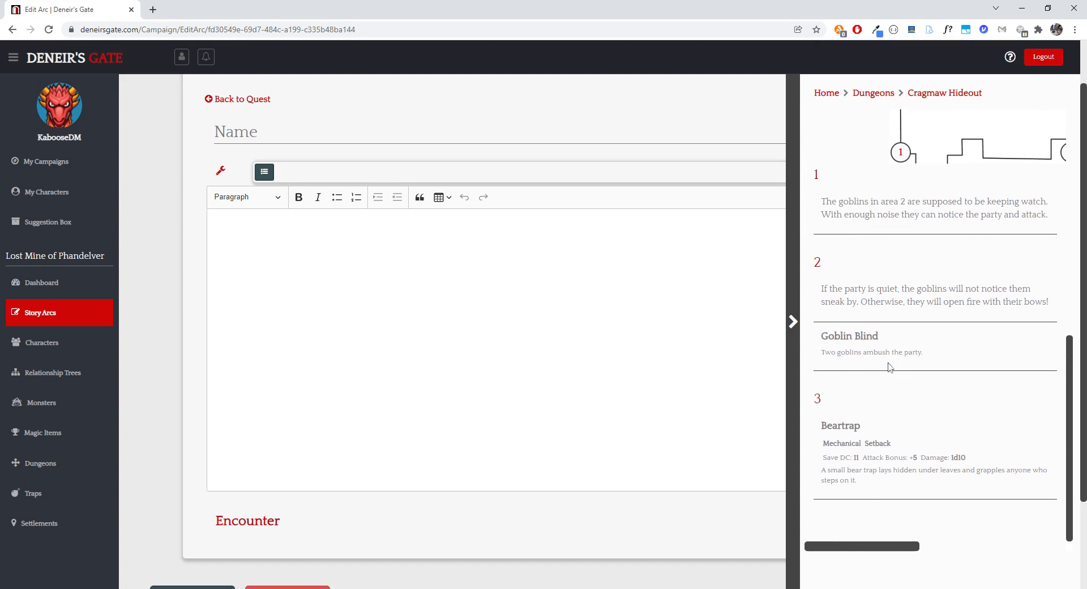
{"action": "scroll", "coordinate": [879, 371], "scroll_direction": "up", "scroll_amount": 1}
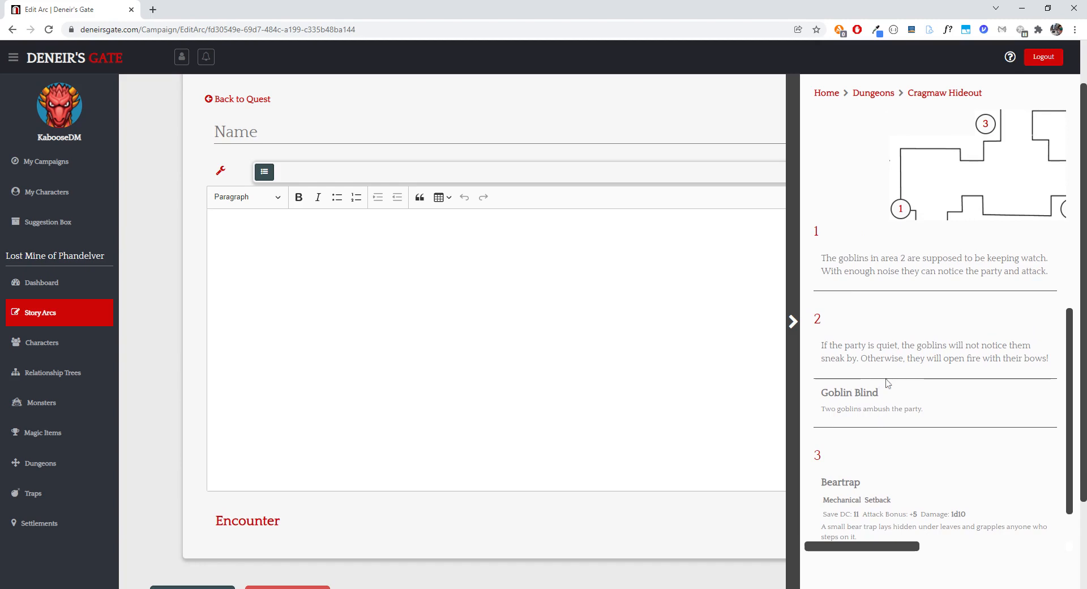
{"action": "scroll", "coordinate": [890, 382], "scroll_direction": "up", "scroll_amount": 3}
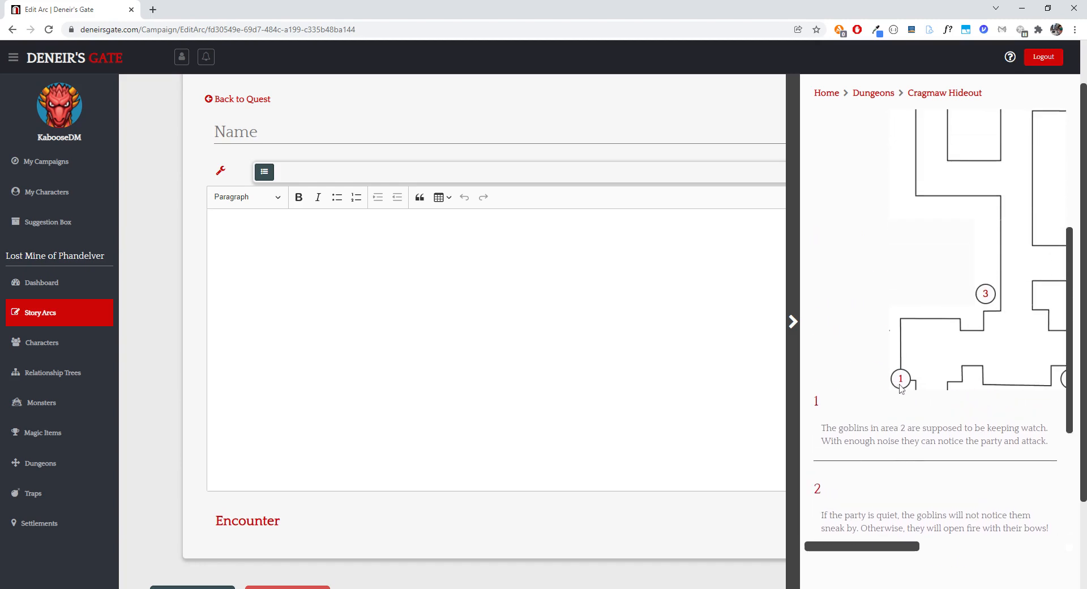
{"action": "scroll", "coordinate": [879, 419], "scroll_direction": "down", "scroll_amount": 1}
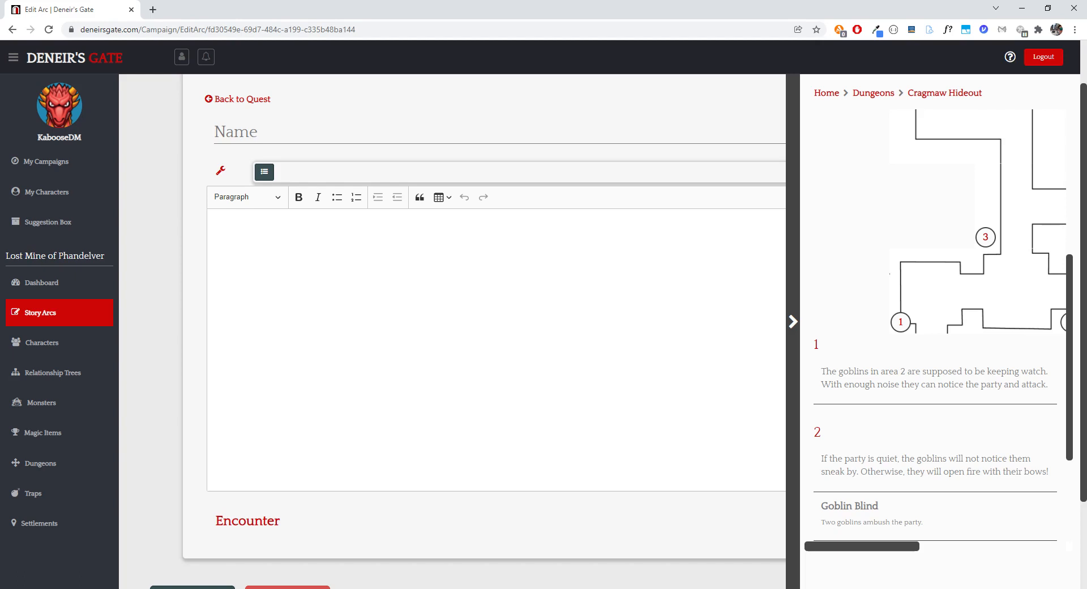
Step: Name the new event "Cave Mouth"
{"action": "left_click", "coordinate": [378, 136]}
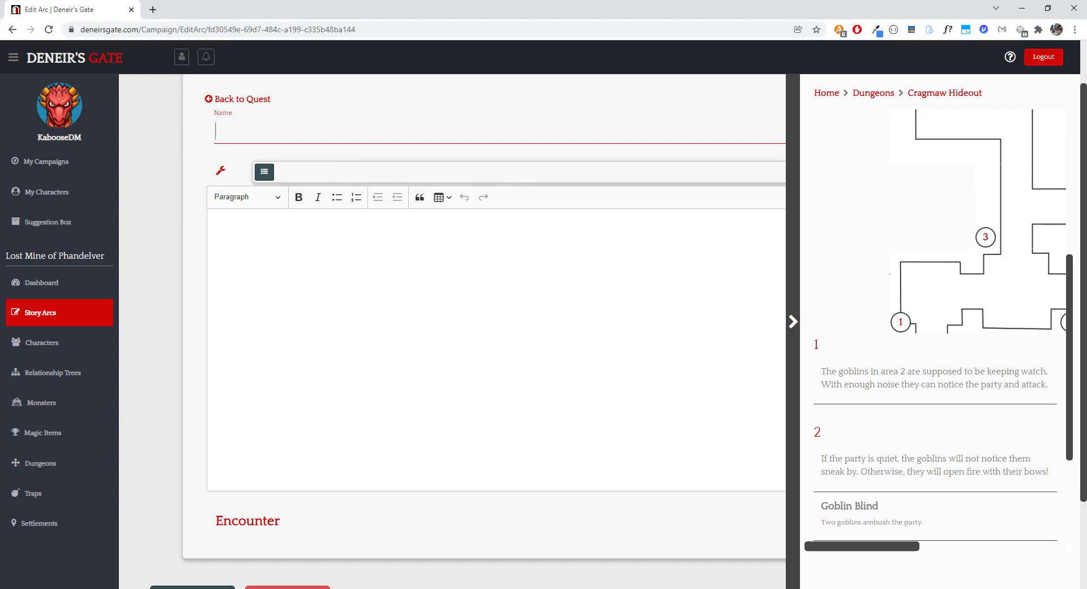
{"action": "type", "text": "Cavemouth"}
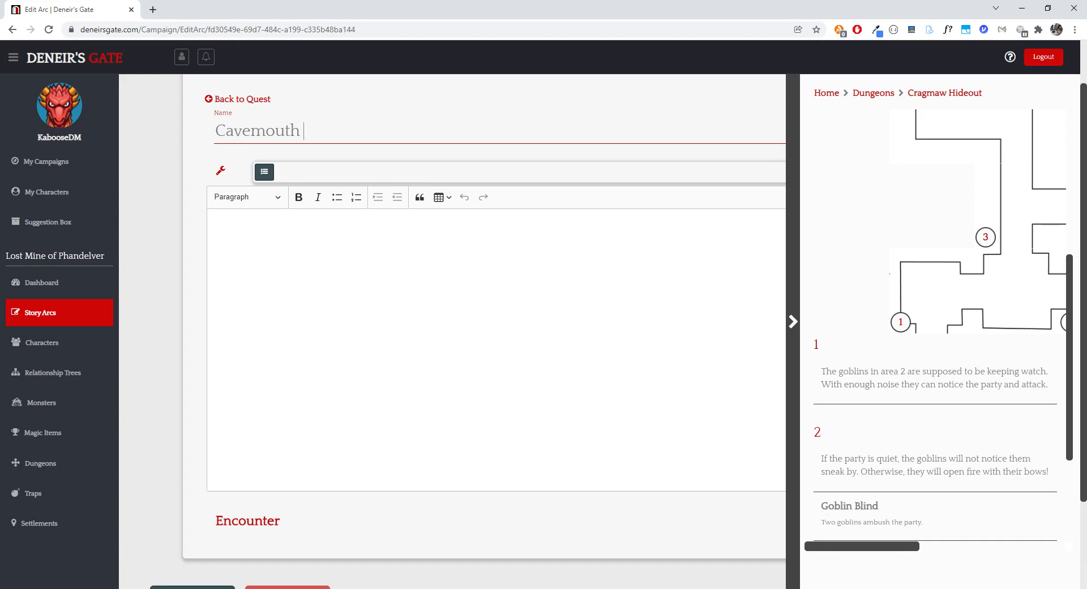
{"action": "key", "text": "BackSpace"}
{"action": "type", "text": "M"}
Step: Insert the copied read-aloud text about the goblins' trail and the hillside cave as a block quote in the event's description
{"action": "left_click", "coordinate": [385, 218]}
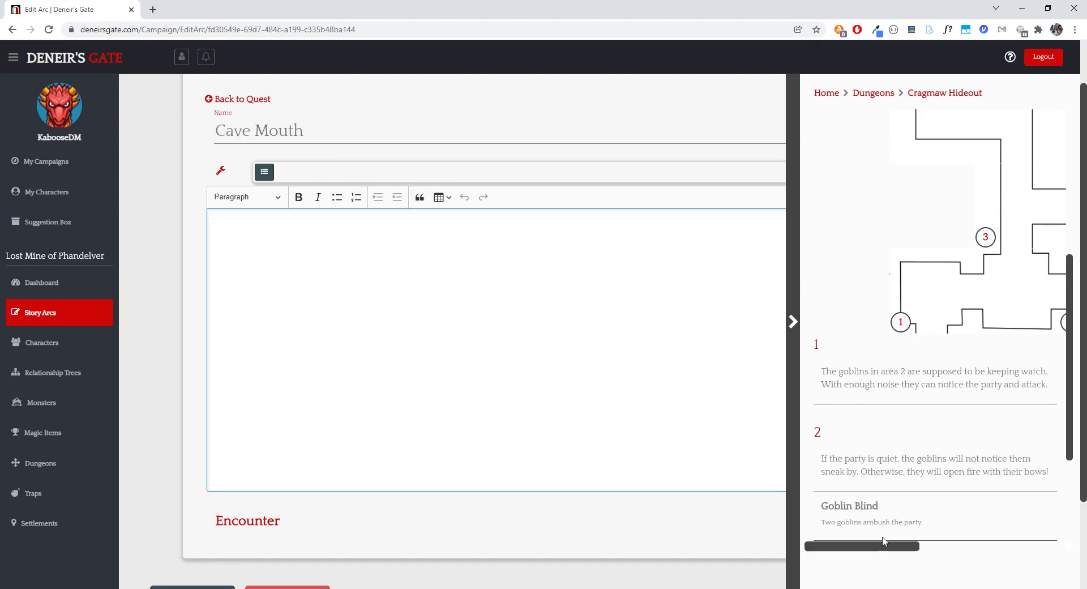
{"action": "double_click", "coordinate": [897, 554]}
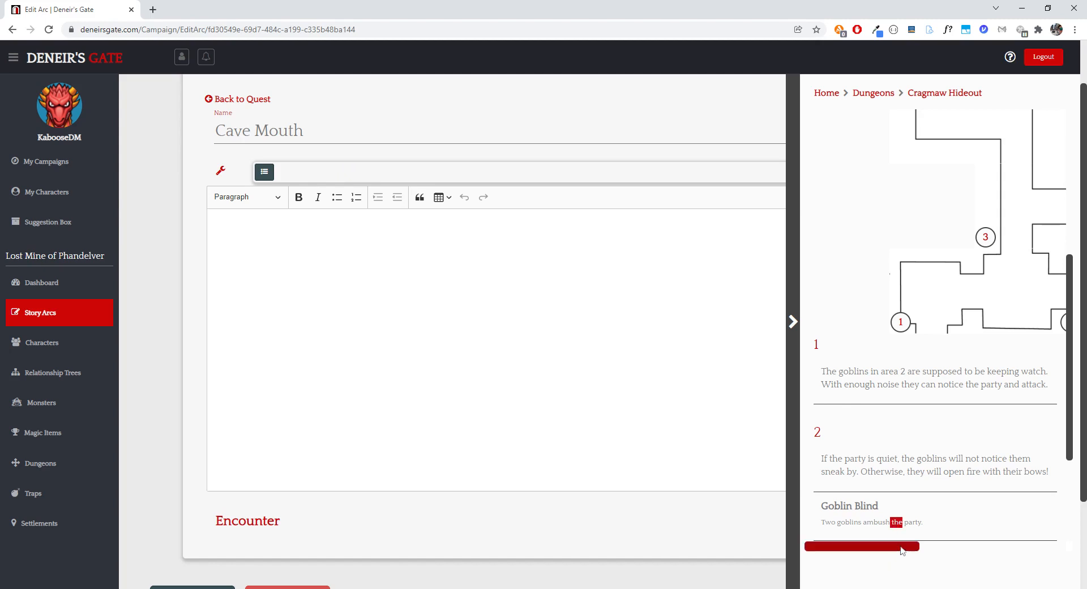
{"action": "left_click", "coordinate": [896, 436]}
{"action": "left_click_drag", "start_coordinate": [882, 548], "coordinate": [841, 552]}
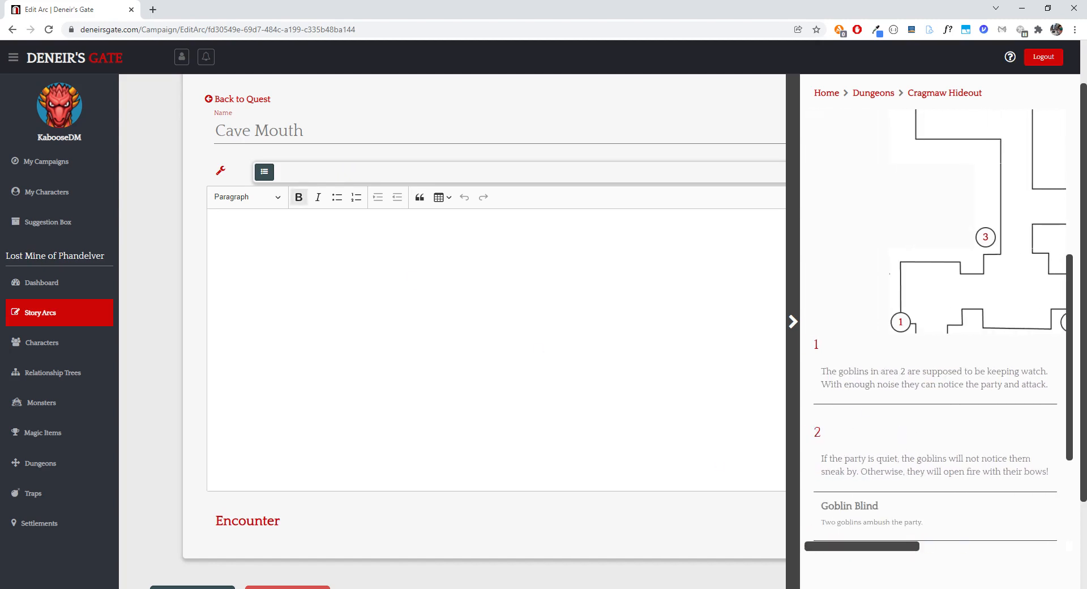
{"action": "left_click", "coordinate": [418, 198]}
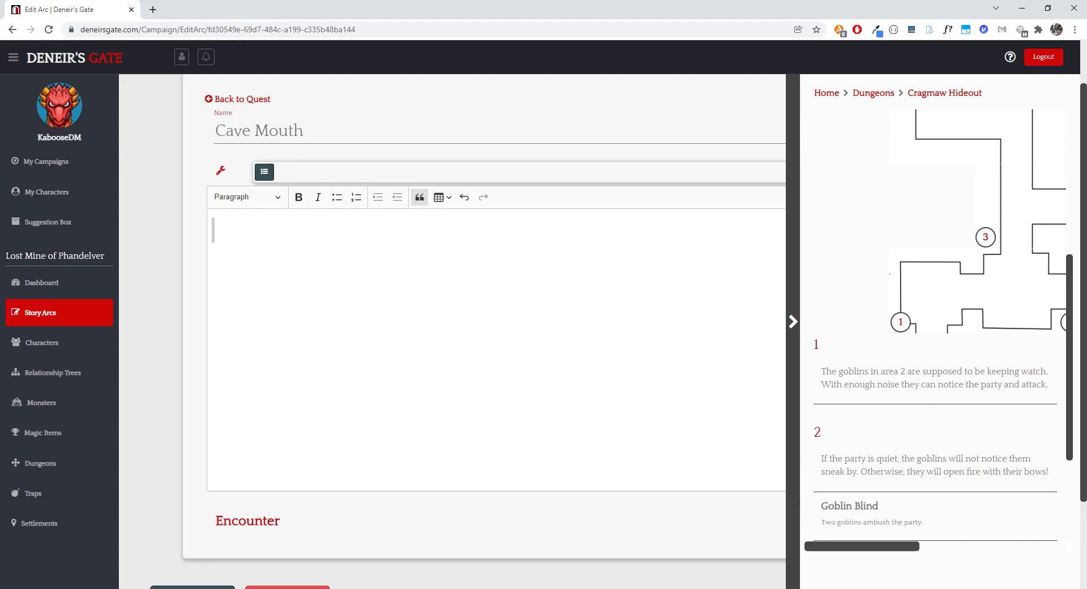
{"action": "left_click", "coordinate": [236, 229]}
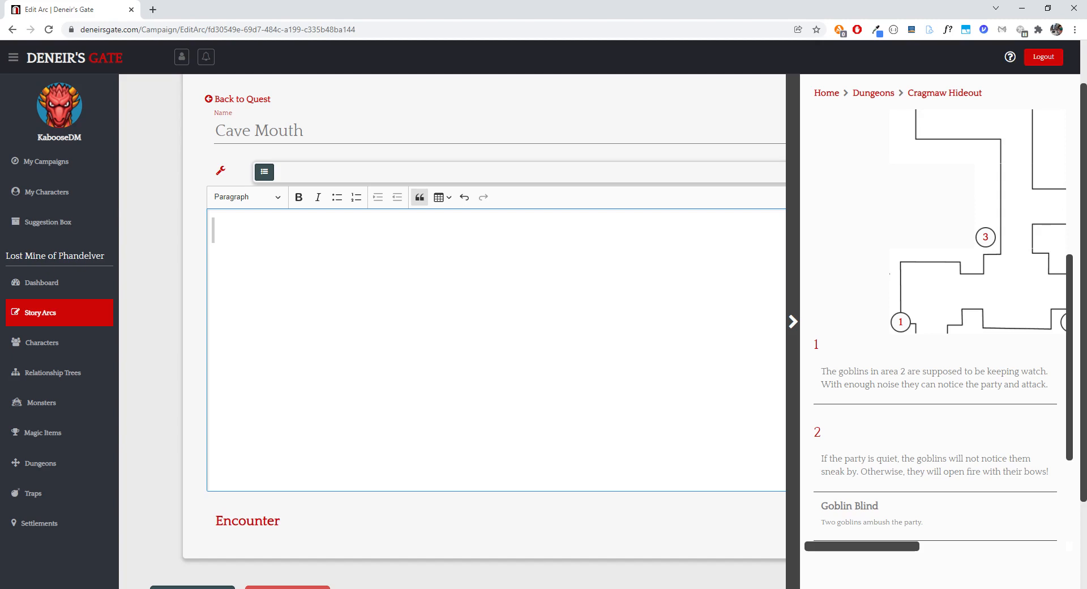
{"action": "key", "text": "ctrl+v"}
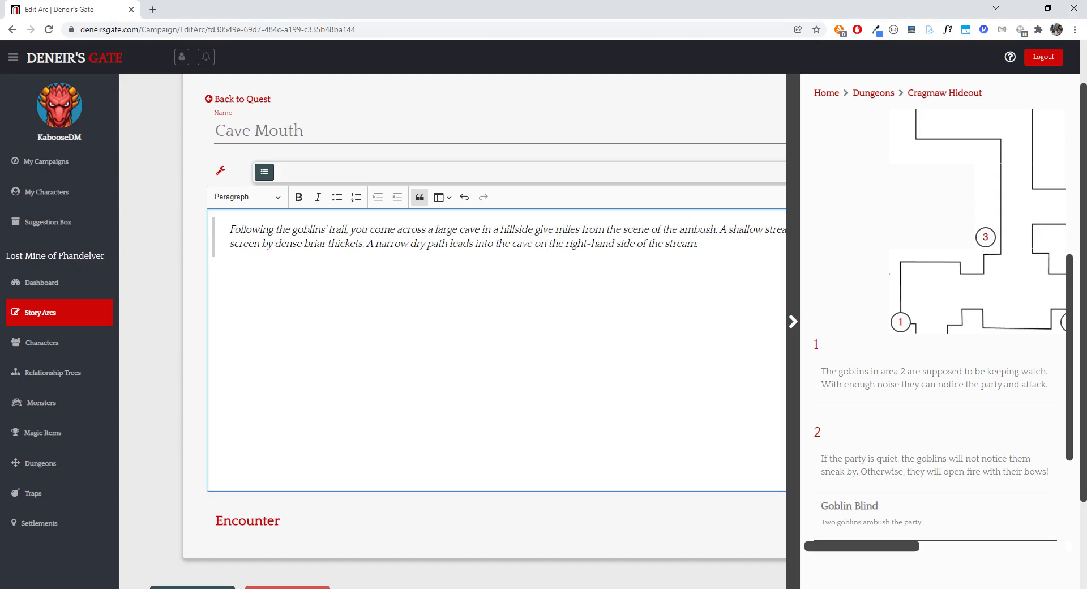
Step: Hide the dungeon reference and start a plain paragraph below the block quote
{"action": "left_click", "coordinate": [793, 219]}
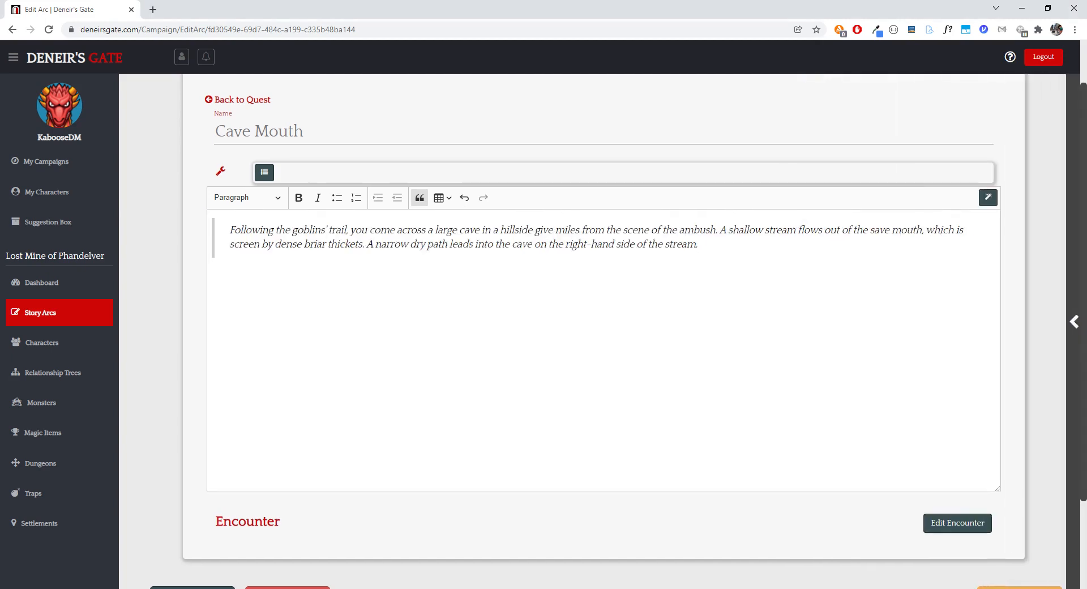
{"action": "scroll", "coordinate": [1069, 265], "scroll_direction": "up", "scroll_amount": 1}
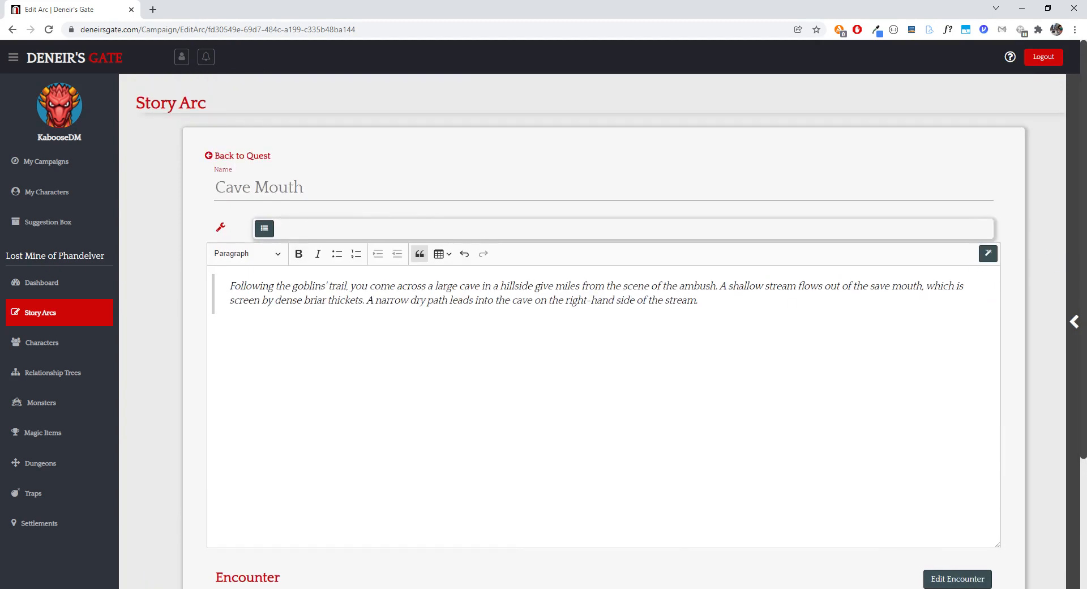
{"action": "left_click", "coordinate": [700, 301]}
{"action": "key", "text": "Return"}
{"action": "key", "text": "Return"}
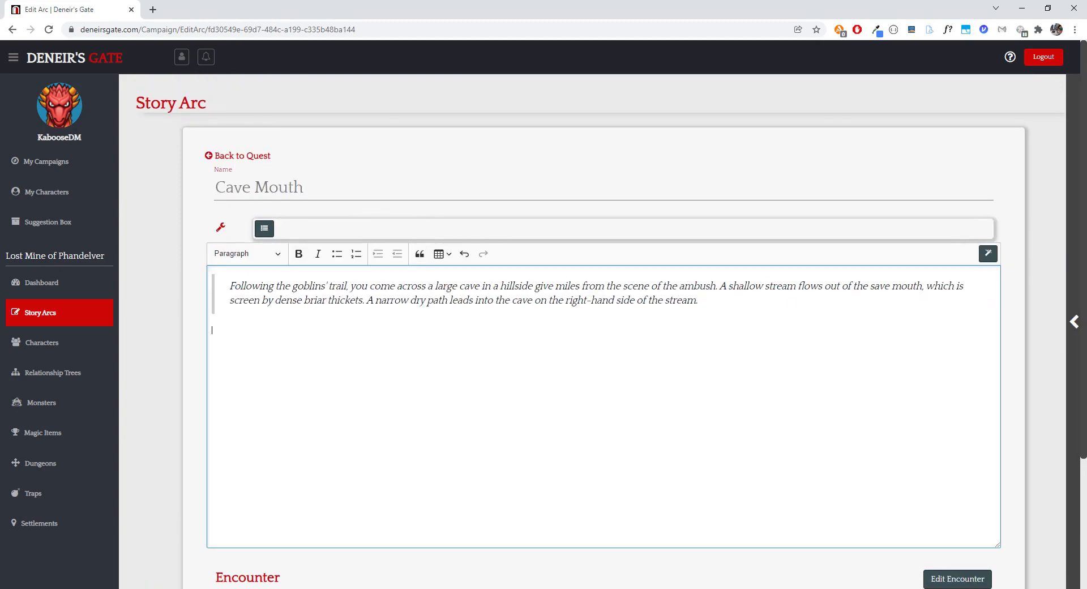
Step: Bring up Puyetto's backstory from the campaign's characters as a reference alongside the event and read it
{"action": "left_click", "coordinate": [1070, 190]}
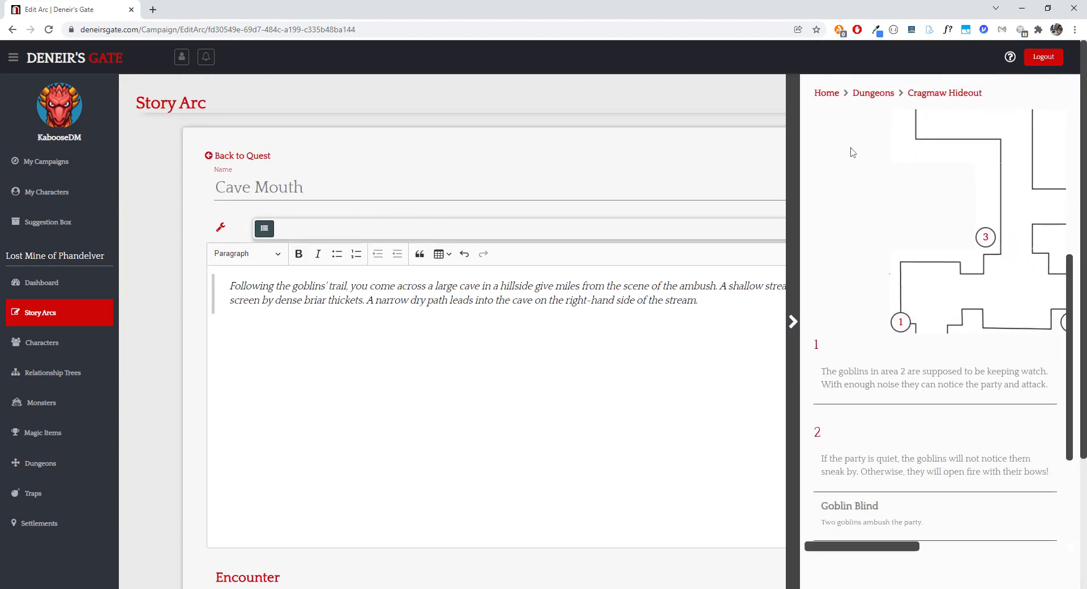
{"action": "scroll", "coordinate": [937, 122], "scroll_direction": "up", "scroll_amount": 6}
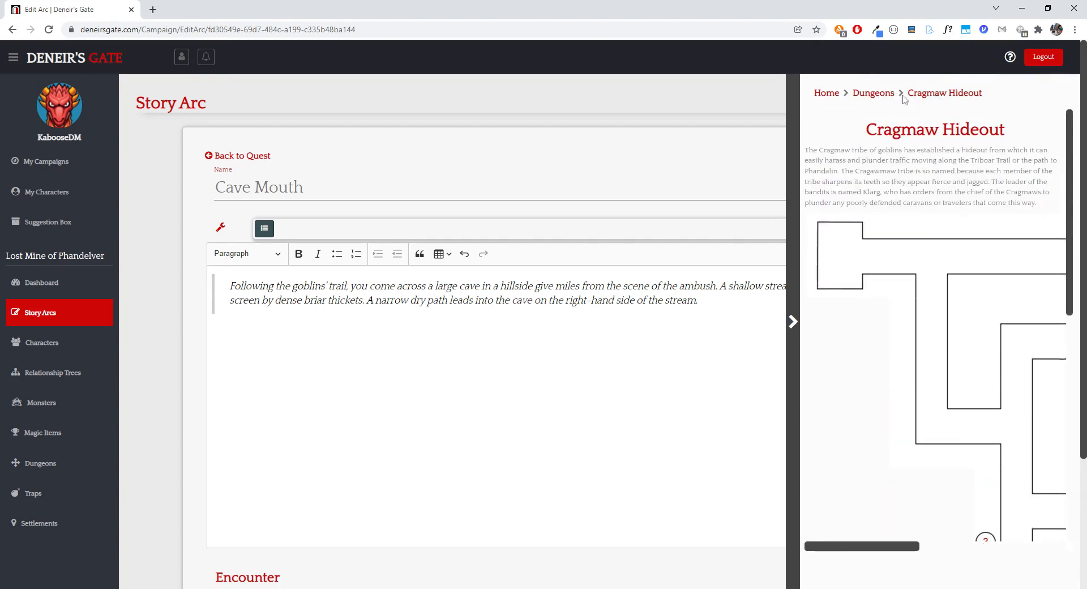
{"action": "left_click", "coordinate": [840, 95]}
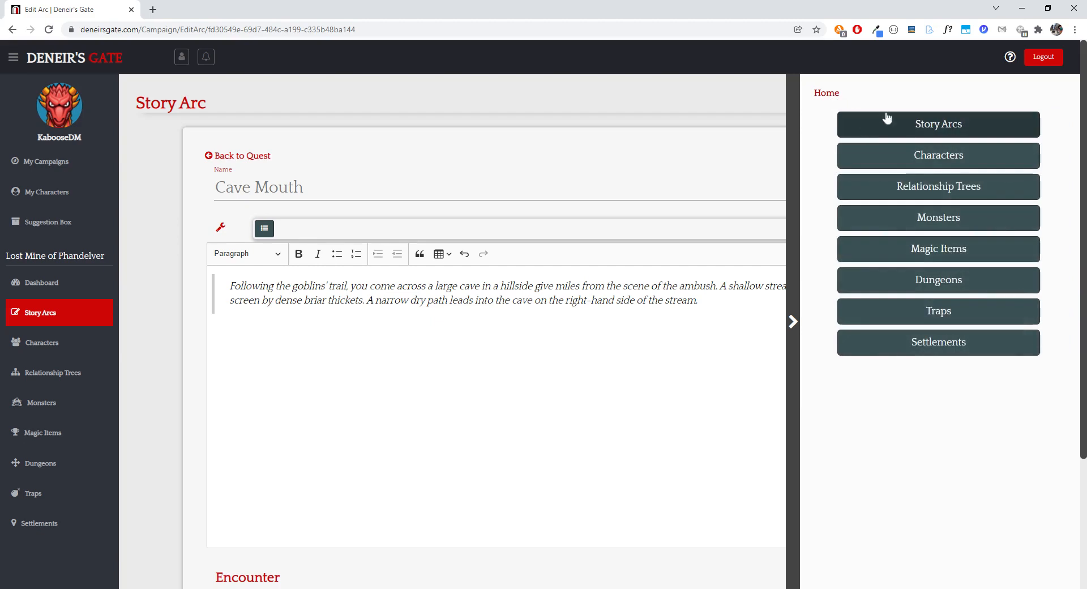
{"action": "left_click", "coordinate": [903, 163]}
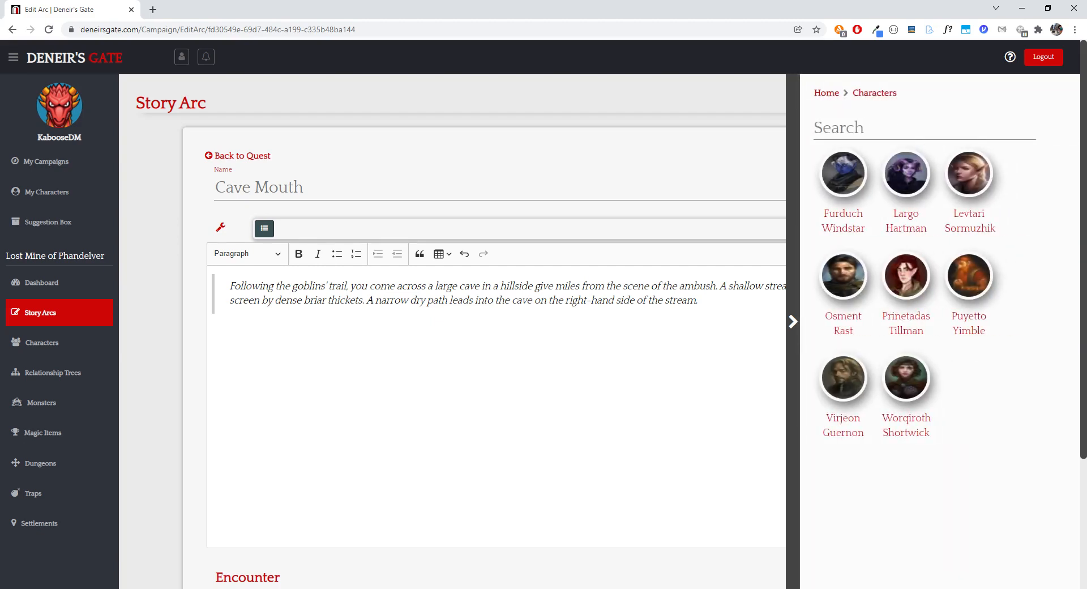
{"action": "left_click", "coordinate": [979, 283]}
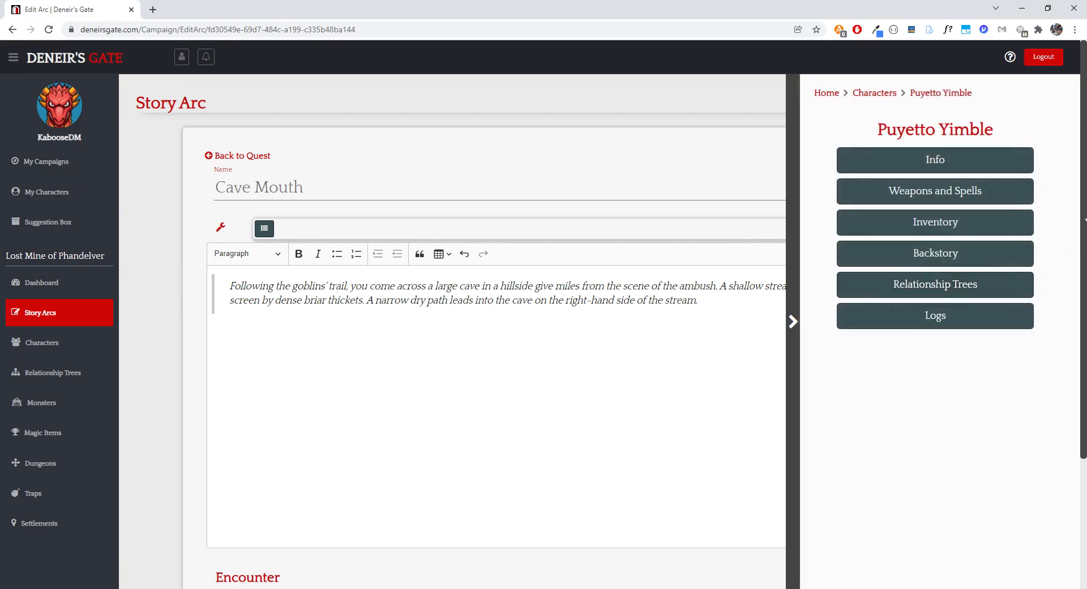
{"action": "left_click", "coordinate": [957, 317]}
{"action": "left_click", "coordinate": [940, 93]}
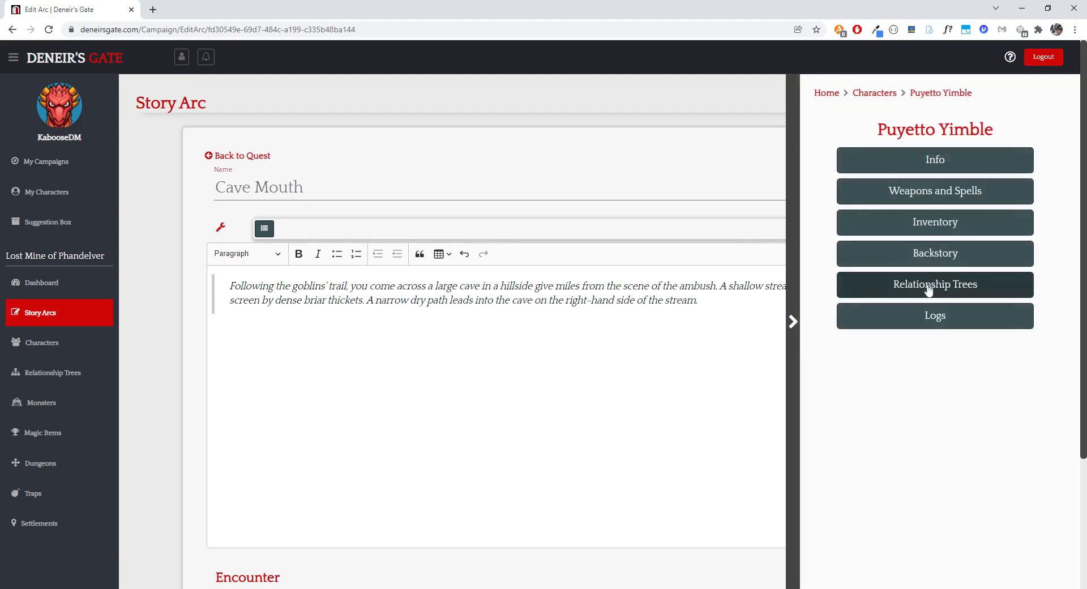
{"action": "left_click", "coordinate": [906, 253]}
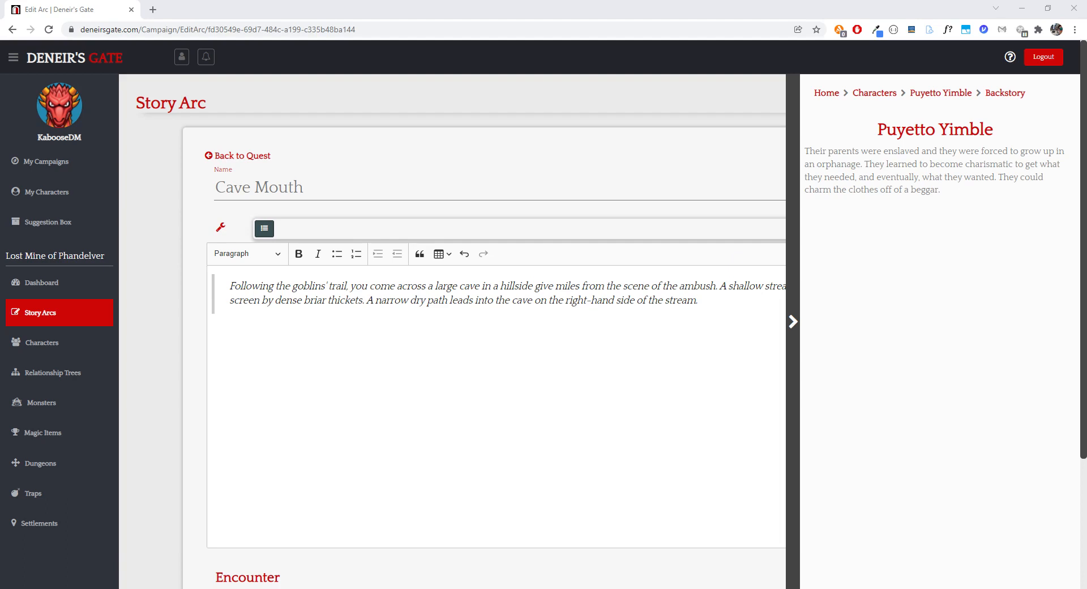
Step: Add below the quote: "Puyetto can recognize the symbol of the clothes of the raiders. These are the same monsters who enslaved his parents."
{"action": "left_click", "coordinate": [213, 330]}
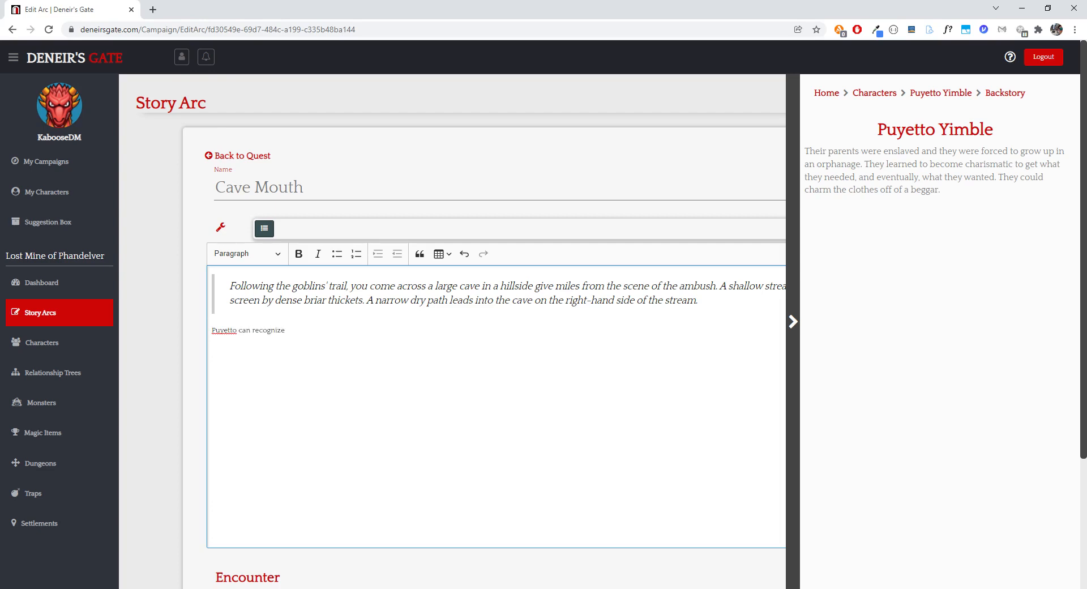
{"action": "type", "text": "symb"}
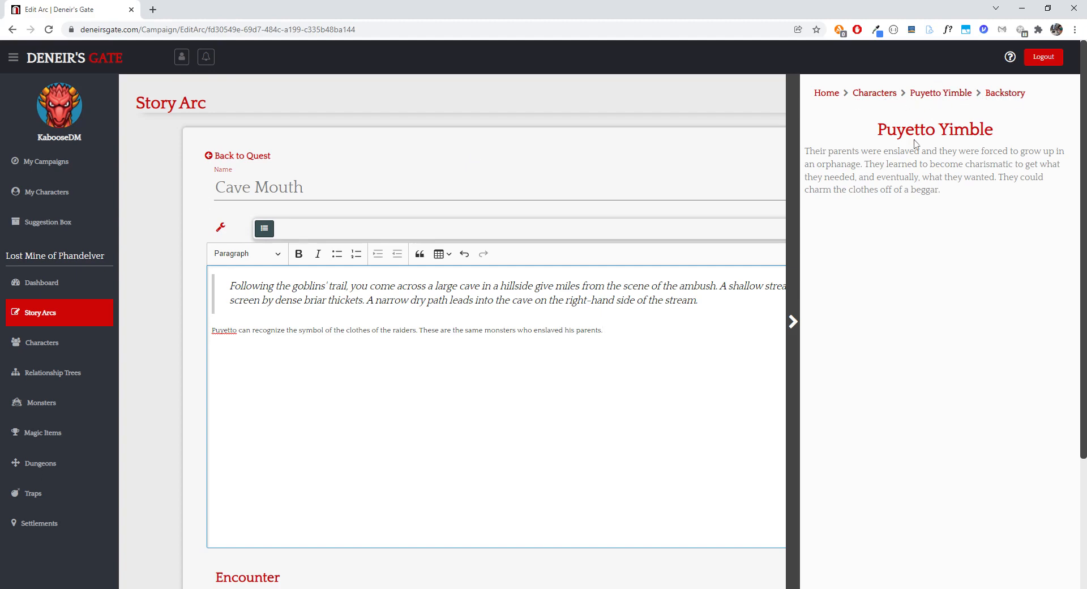
Step: Look through Puyetto's family tree and a parent's description in the reference, and close the reference again
{"action": "left_click", "coordinate": [825, 95]}
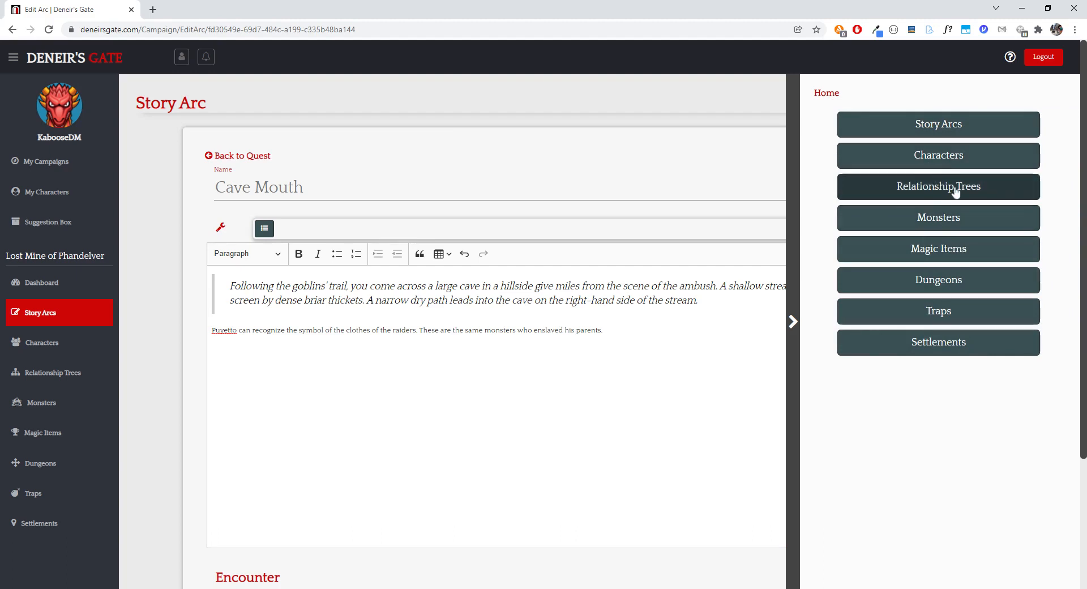
{"action": "left_click", "coordinate": [943, 163]}
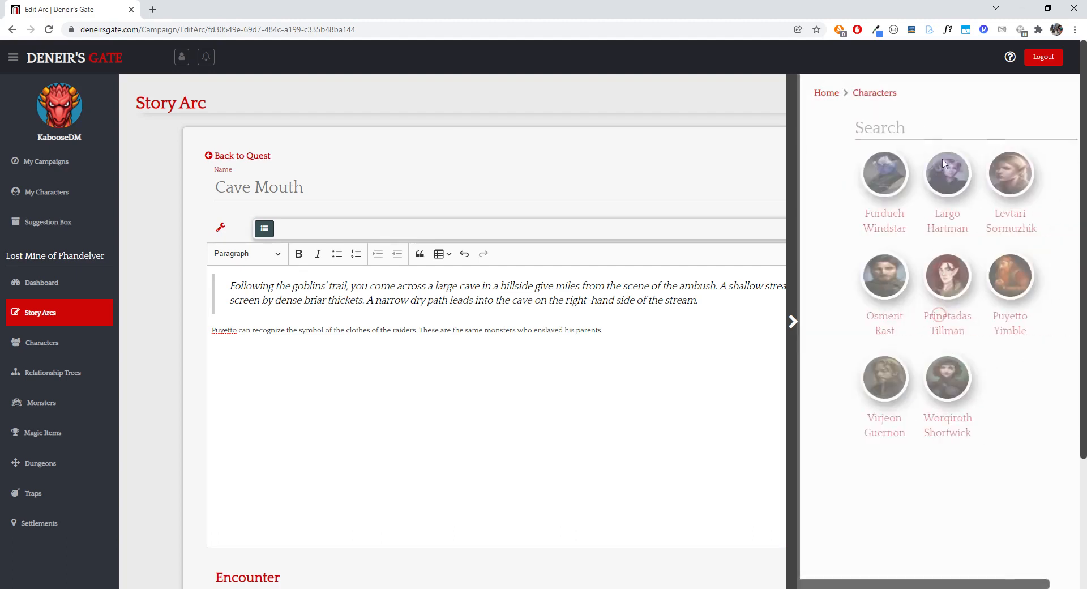
{"action": "left_click", "coordinate": [958, 287]}
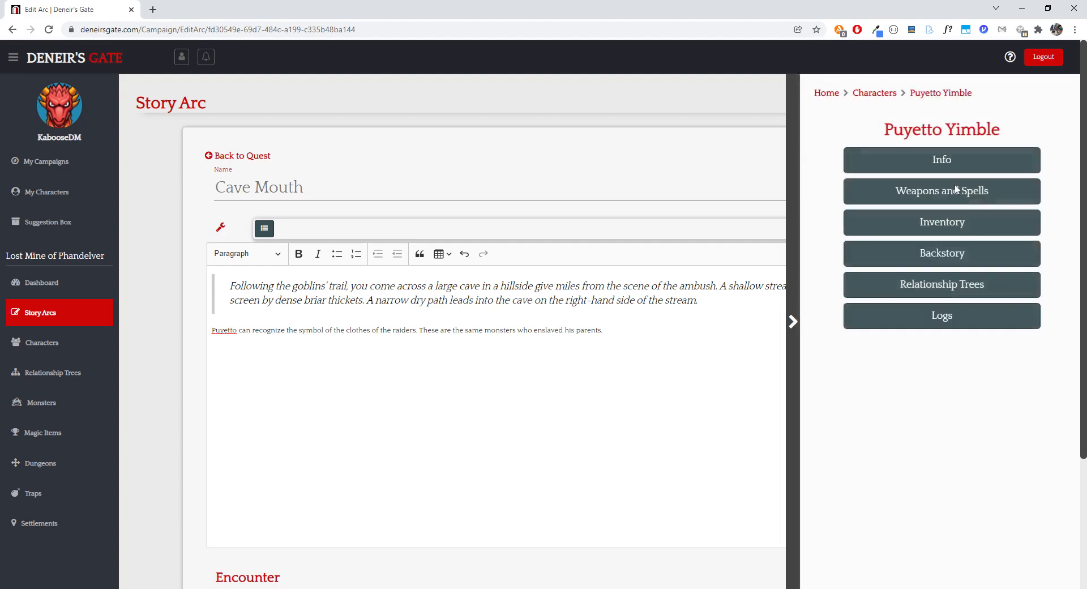
{"action": "left_click", "coordinate": [955, 285]}
{"action": "left_click", "coordinate": [932, 131]}
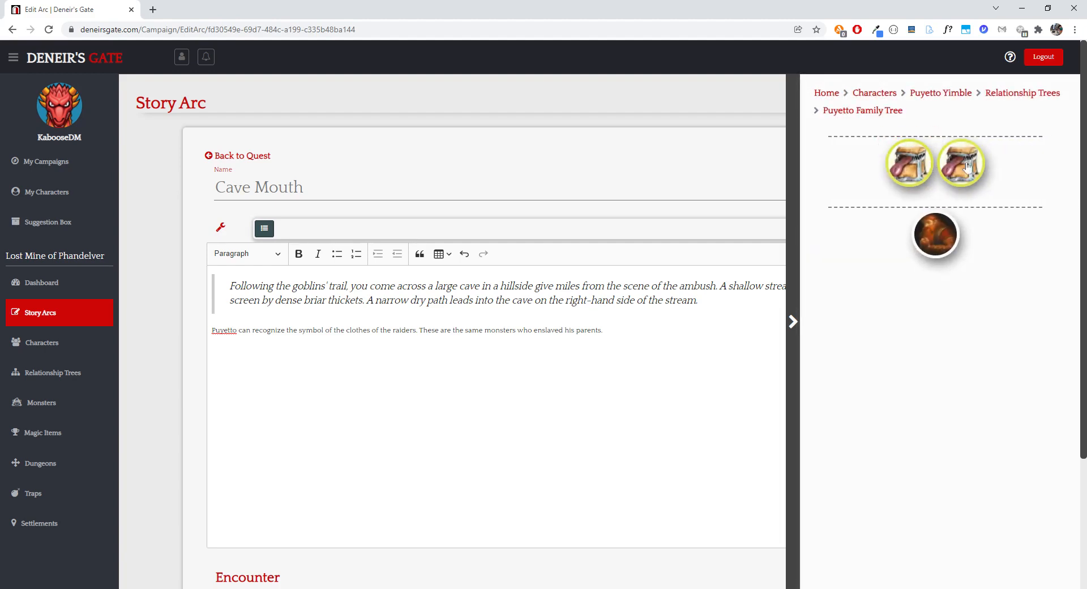
{"action": "left_click", "coordinate": [910, 164]}
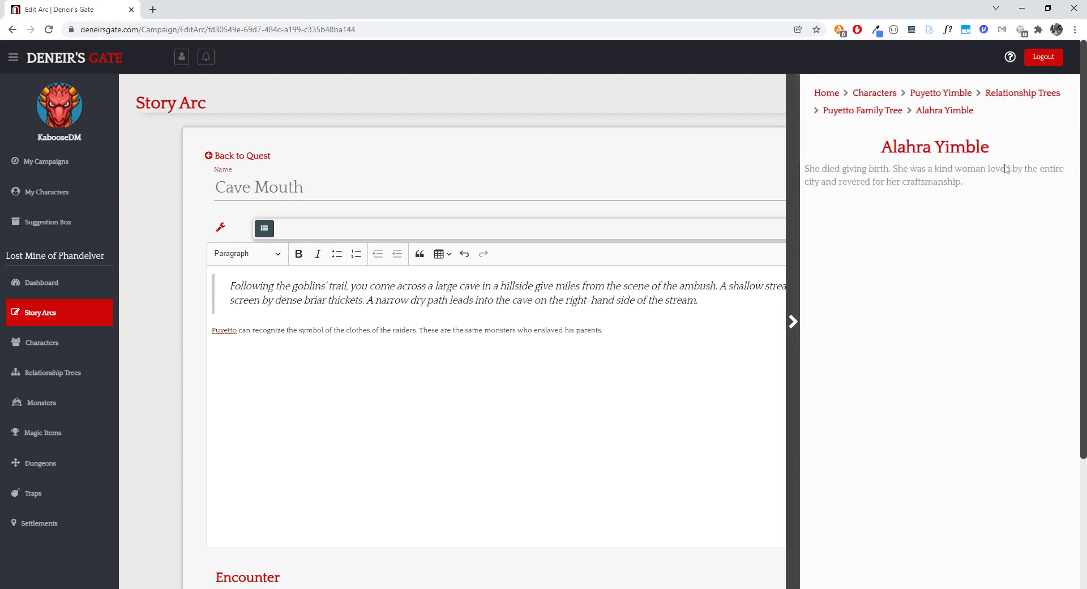
{"action": "left_click", "coordinate": [895, 109]}
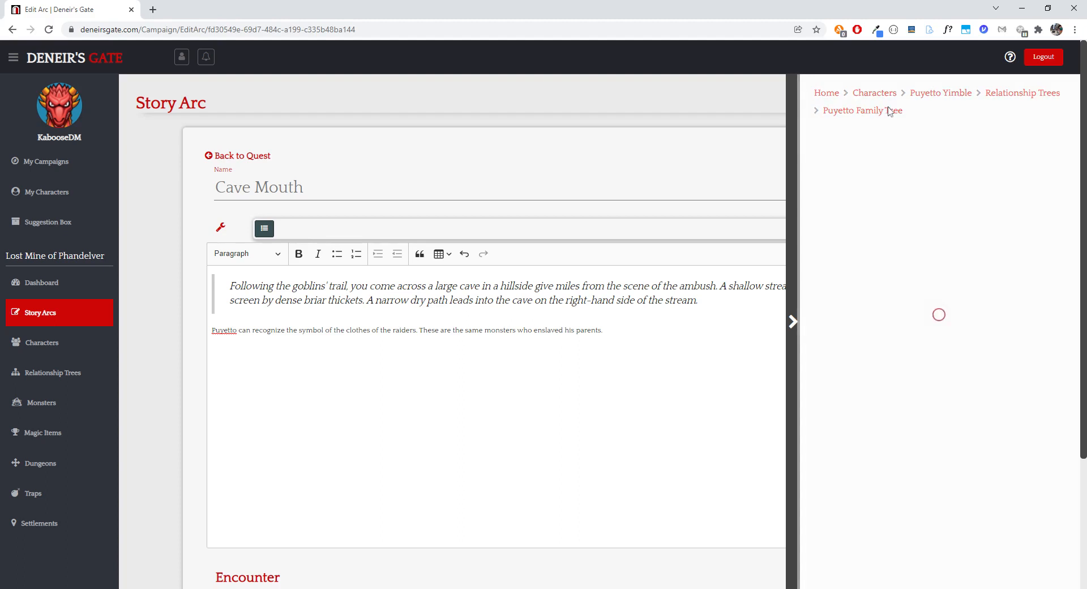
{"action": "left_click", "coordinate": [940, 92]}
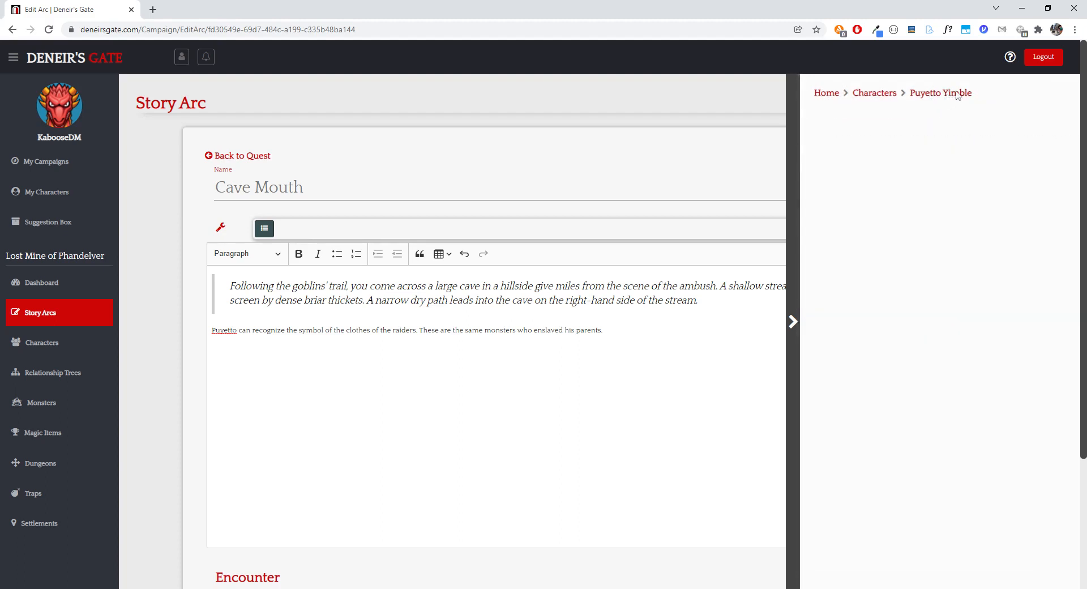
{"action": "left_click", "coordinate": [893, 96]}
{"action": "left_click", "coordinate": [827, 93]}
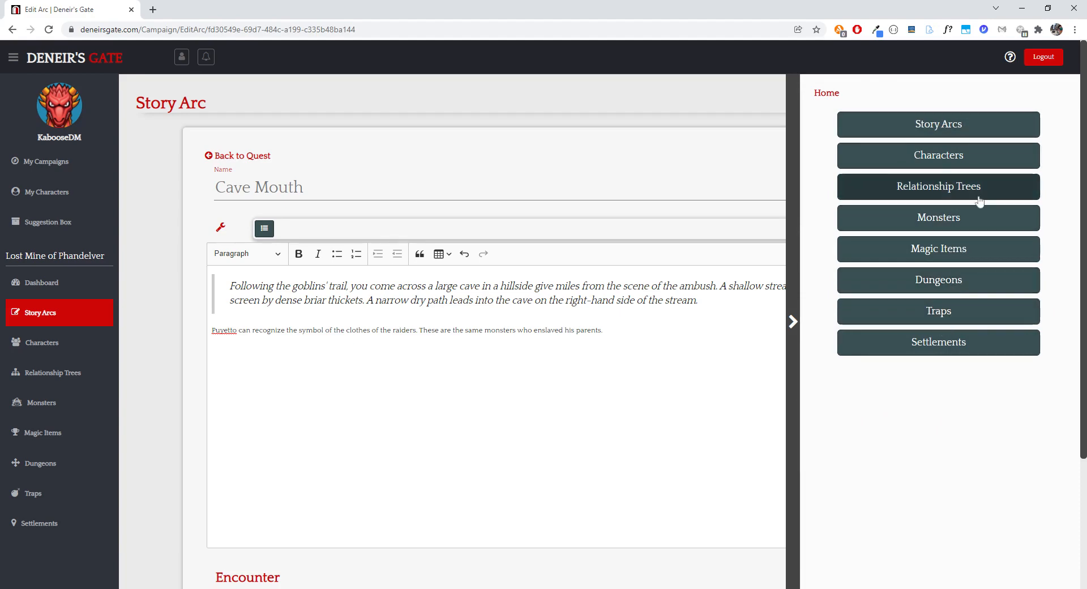
{"action": "left_click", "coordinate": [792, 140]}
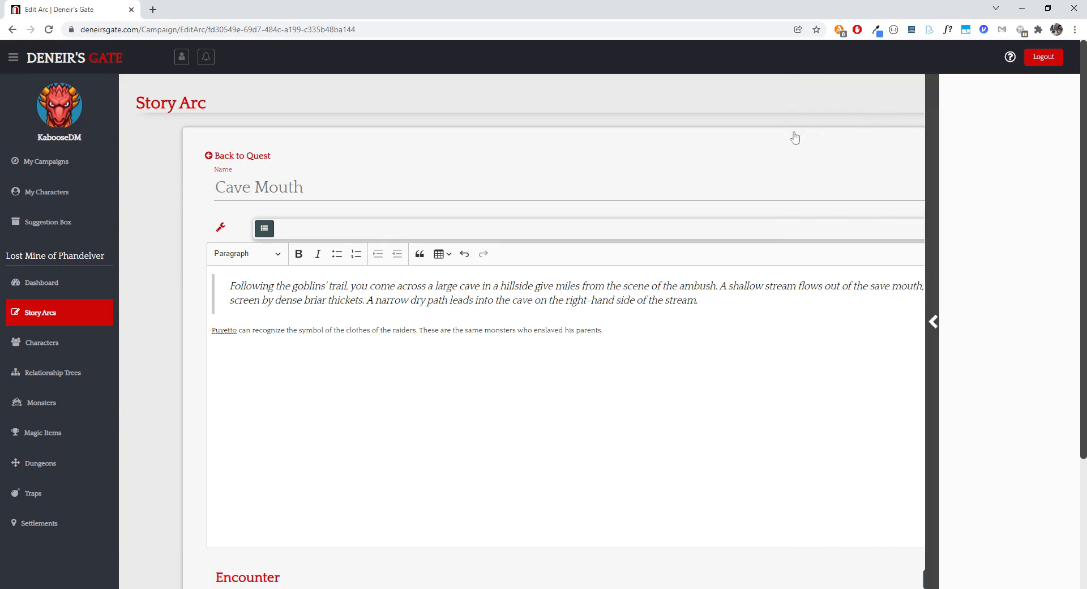
Step: Return from the Cave Mouth event to the Cragmaw Hideout quest and save the story arc
{"action": "scroll", "coordinate": [661, 286], "scroll_direction": "down", "scroll_amount": 2}
{"action": "scroll", "coordinate": [603, 317], "scroll_direction": "up", "scroll_amount": 1}
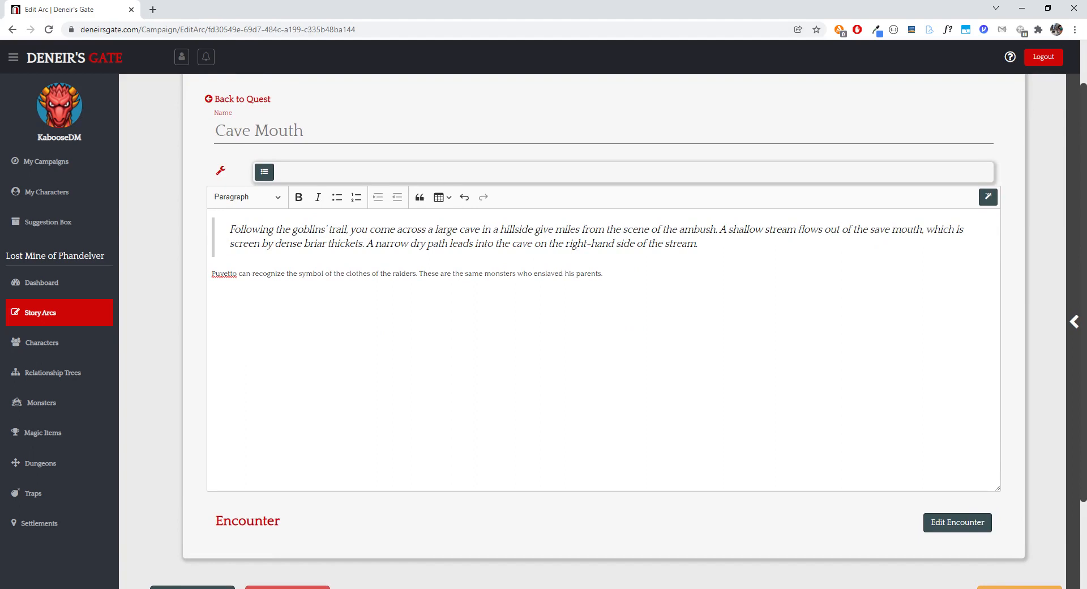
{"action": "scroll", "coordinate": [247, 170], "scroll_direction": "down", "scroll_amount": 1}
{"action": "scroll", "coordinate": [247, 170], "scroll_direction": "up", "scroll_amount": 3}
{"action": "left_click", "coordinate": [252, 157]}
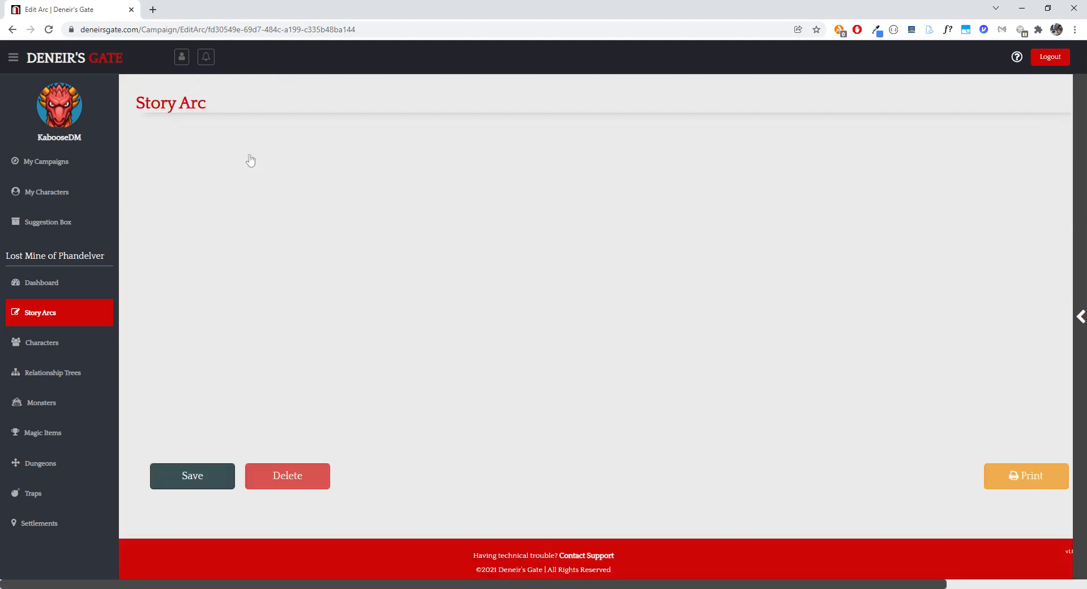
{"action": "left_click", "coordinate": [211, 473]}
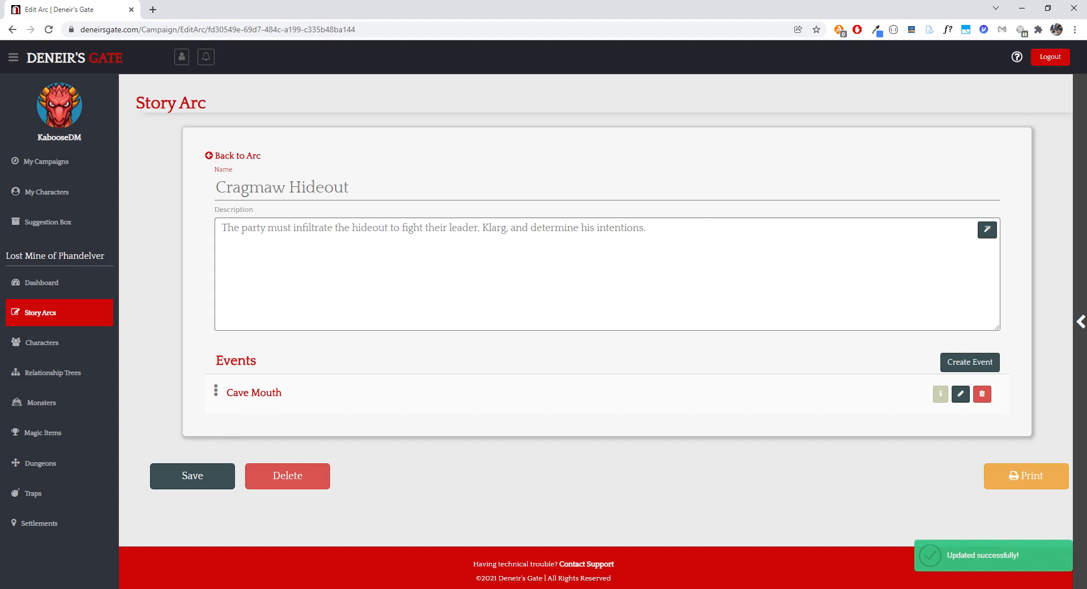
Step: Return to the Goblin Arrows arc, open its print preview and review both quests down to the Cave Mouth event
{"action": "left_click", "coordinate": [241, 159]}
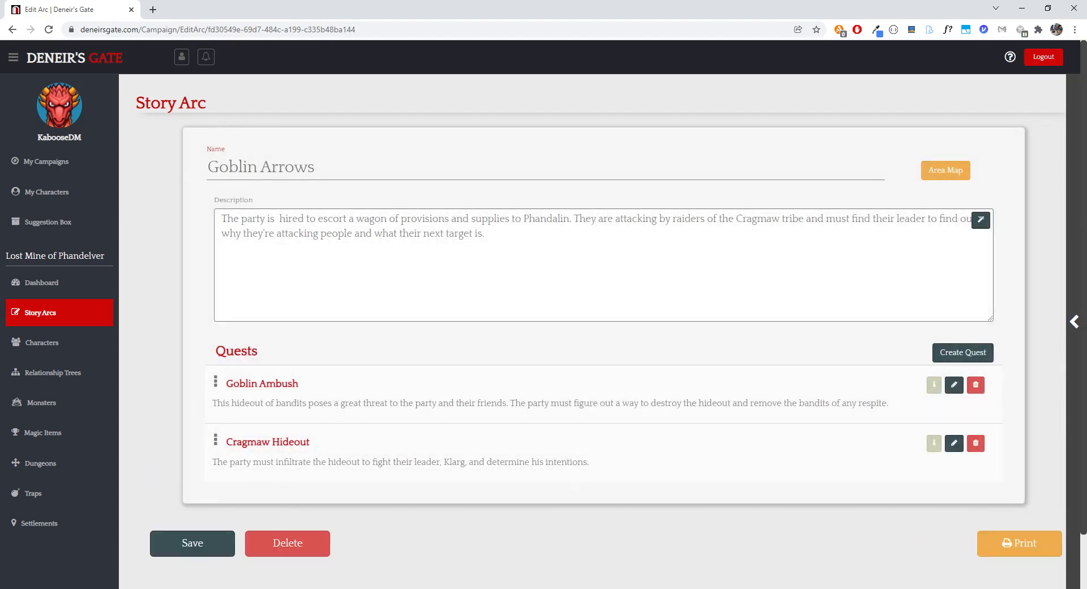
{"action": "left_click", "coordinate": [1007, 542]}
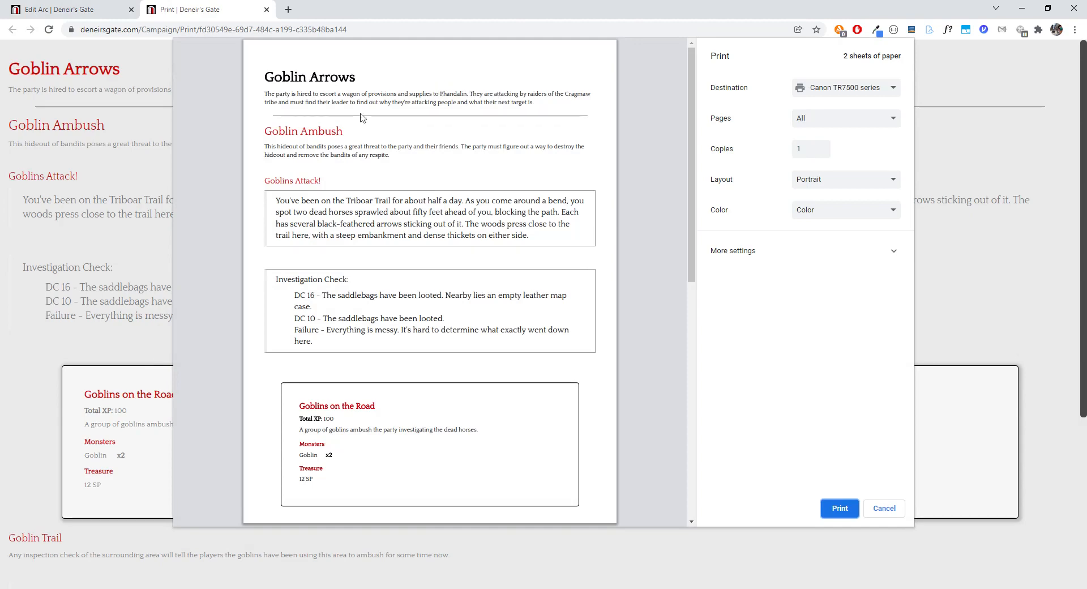
{"action": "scroll", "coordinate": [430, 283], "scroll_direction": "down", "scroll_amount": 5}
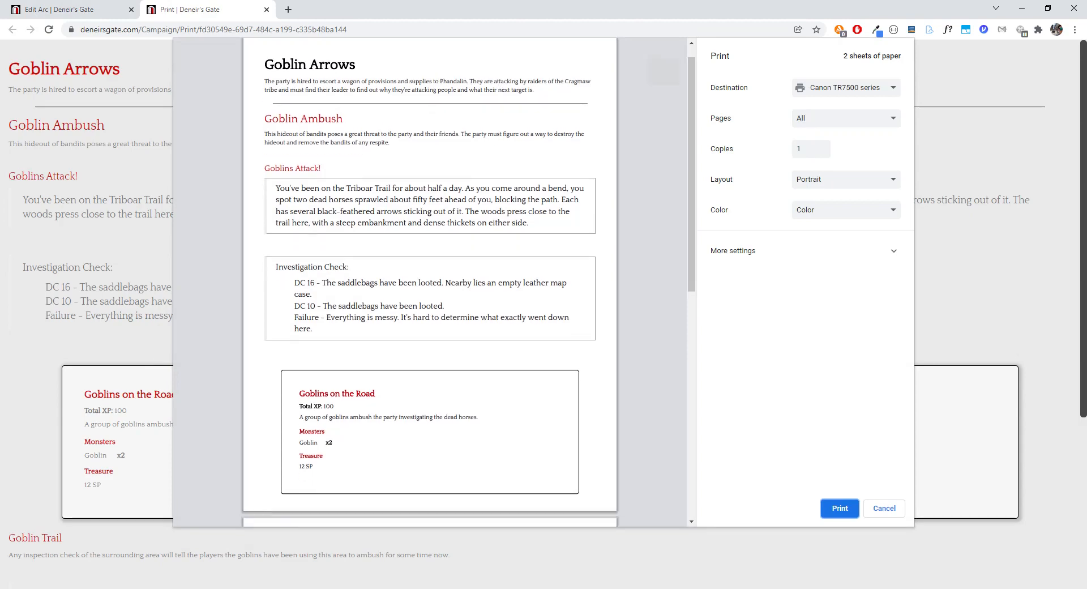
{"action": "scroll", "coordinate": [391, 160], "scroll_direction": "down", "scroll_amount": 2}
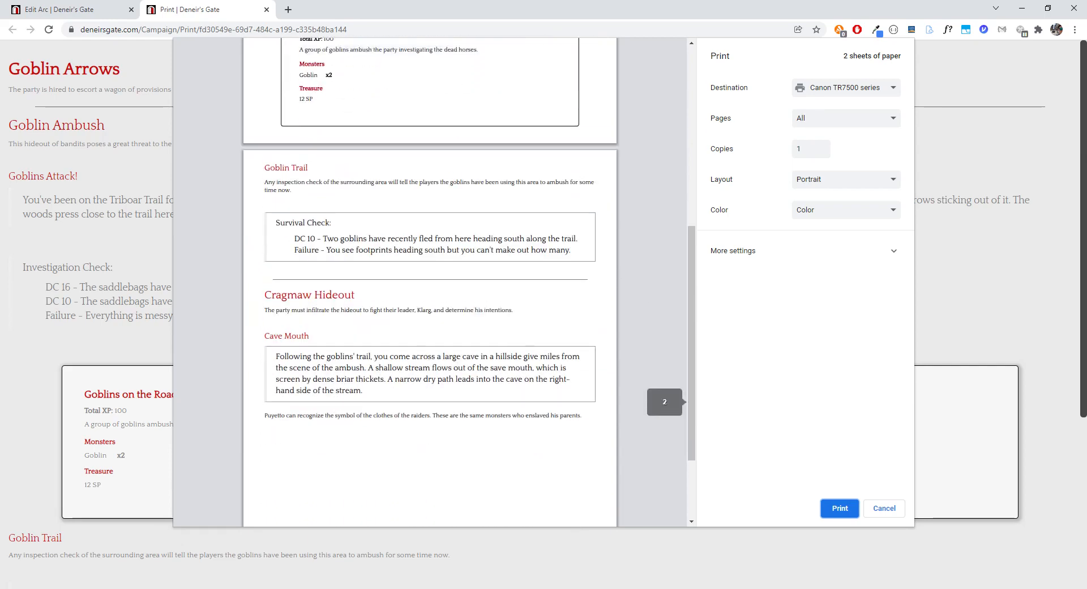
{"action": "scroll", "coordinate": [391, 160], "scroll_direction": "up", "scroll_amount": 5}
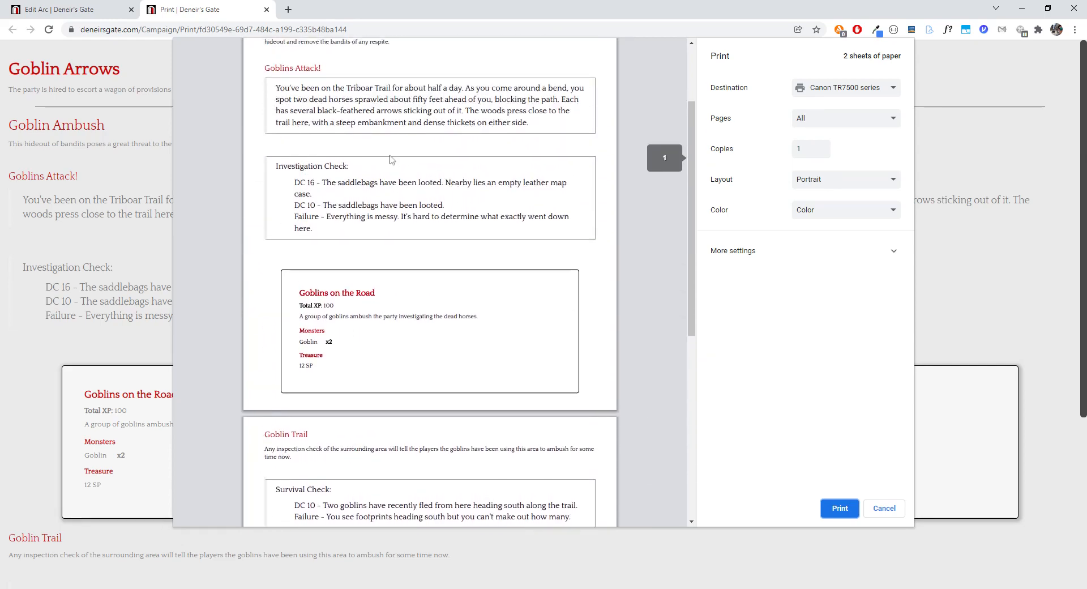
{"action": "scroll", "coordinate": [390, 160], "scroll_direction": "up", "scroll_amount": 2}
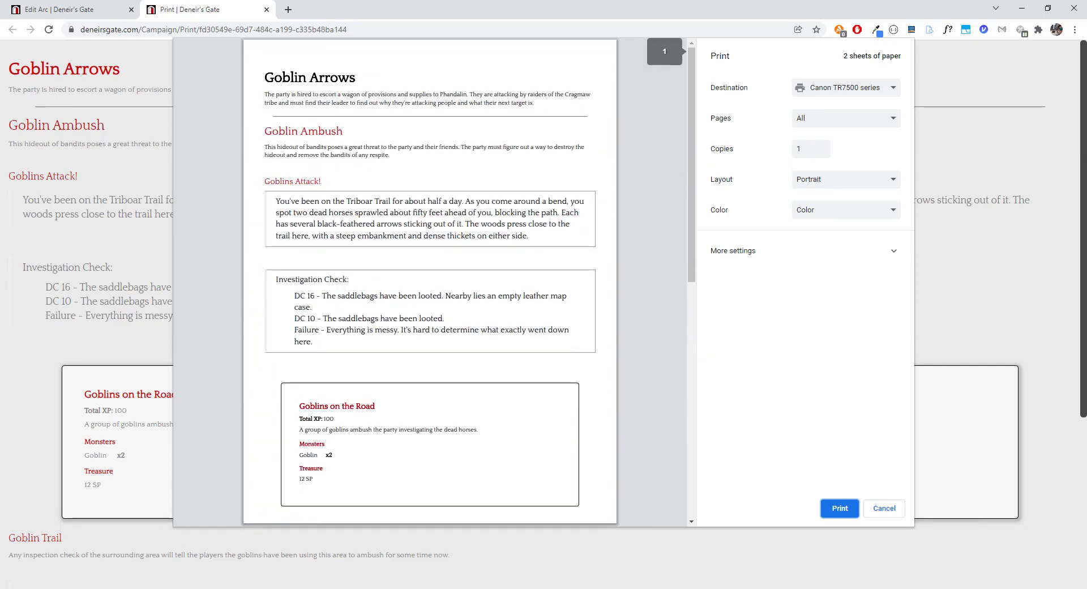
{"action": "scroll", "coordinate": [431, 283], "scroll_direction": "down", "scroll_amount": 2}
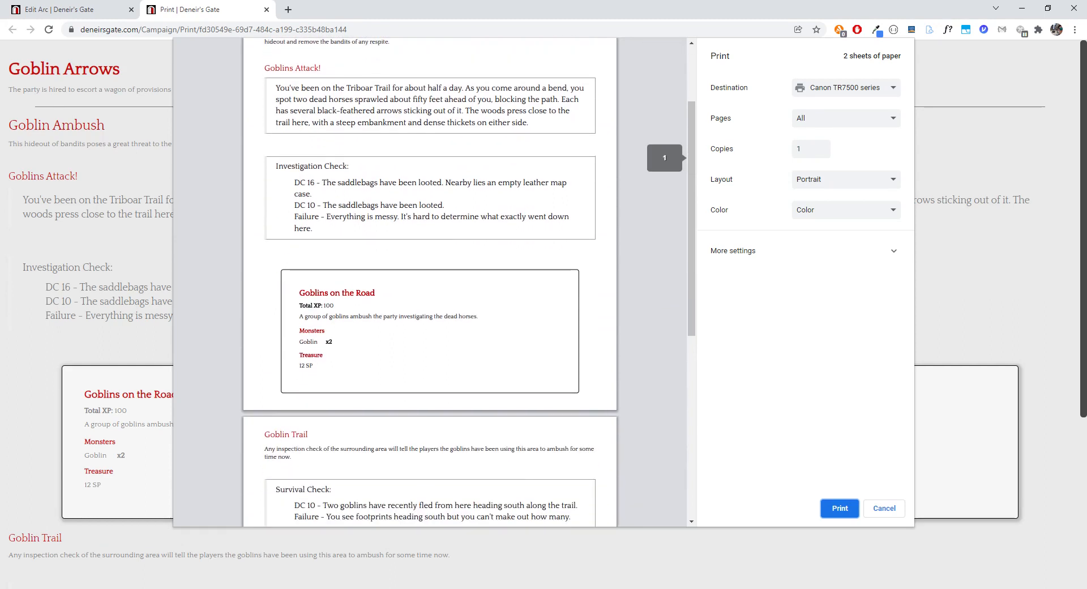
{"action": "scroll", "coordinate": [430, 283], "scroll_direction": "down", "scroll_amount": 2}
{"action": "scroll", "coordinate": [430, 283], "scroll_direction": "down", "scroll_amount": 3}
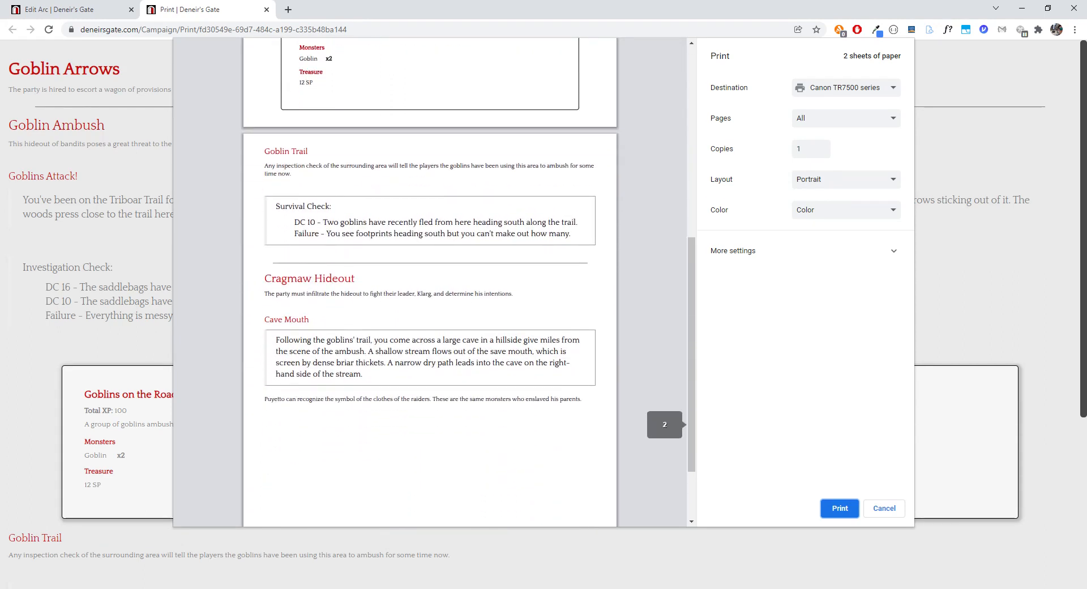
{"action": "scroll", "coordinate": [430, 283], "scroll_direction": "down", "scroll_amount": 1}
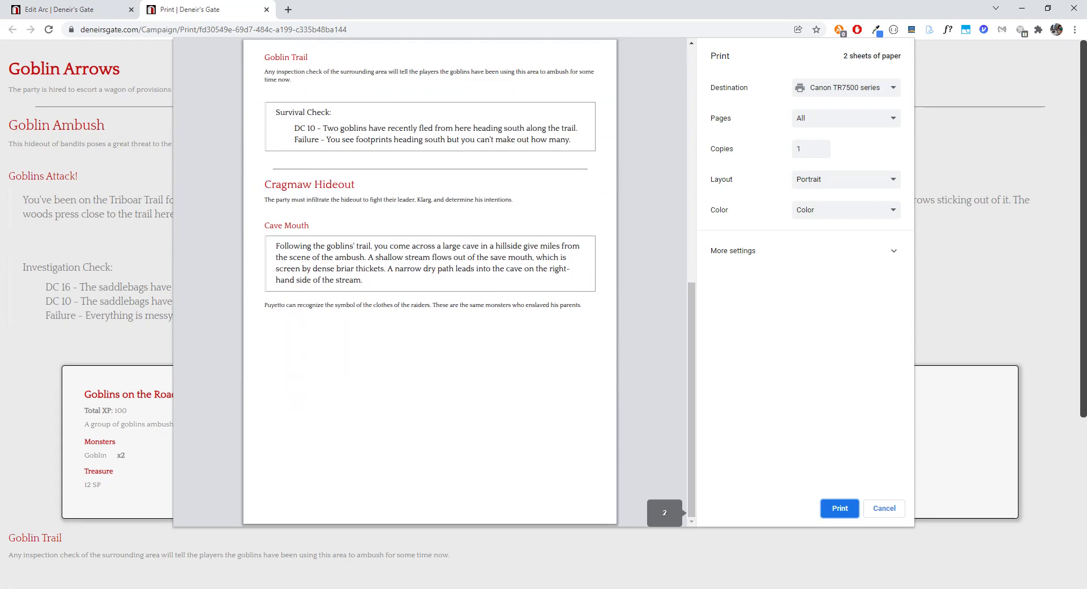
Step: Recheck the print preview around the Goblins on the Road encounter and close the print page without printing
{"action": "scroll", "coordinate": [429, 283], "scroll_direction": "up", "scroll_amount": 15}
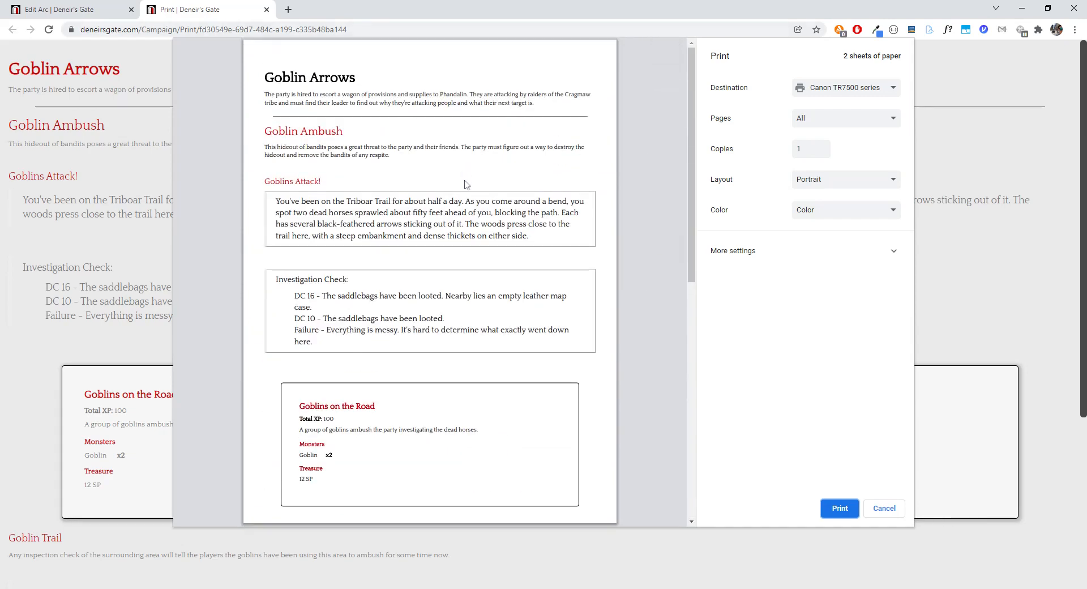
{"action": "scroll", "coordinate": [458, 187], "scroll_direction": "down", "scroll_amount": 3}
{"action": "scroll", "coordinate": [454, 188], "scroll_direction": "down", "scroll_amount": 7}
{"action": "scroll", "coordinate": [451, 183], "scroll_direction": "up", "scroll_amount": 10}
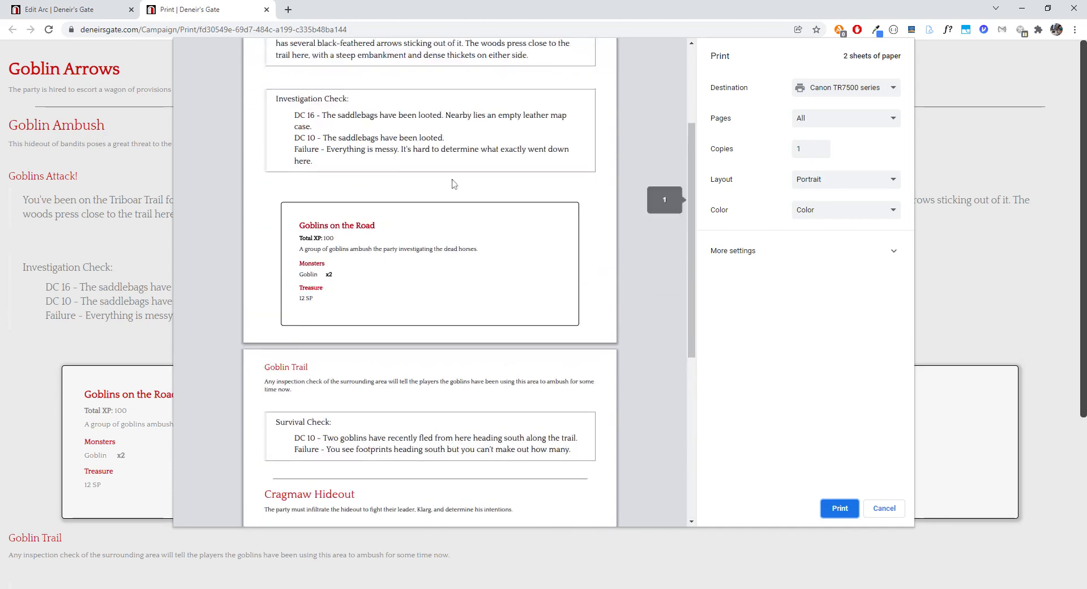
{"action": "scroll", "coordinate": [383, 244], "scroll_direction": "down", "scroll_amount": 3}
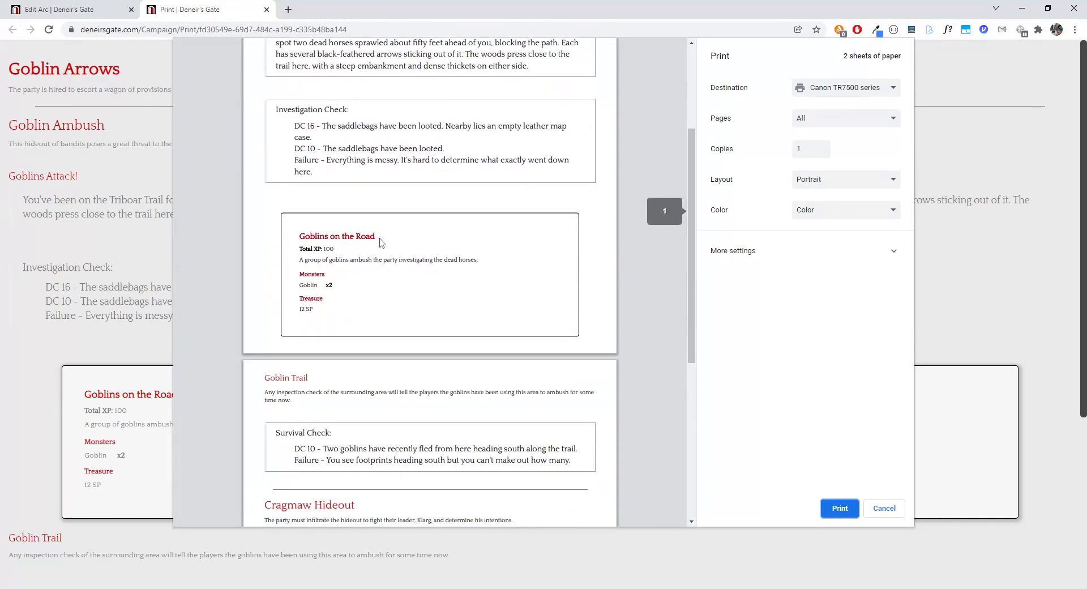
{"action": "scroll", "coordinate": [383, 243], "scroll_direction": "up", "scroll_amount": 3}
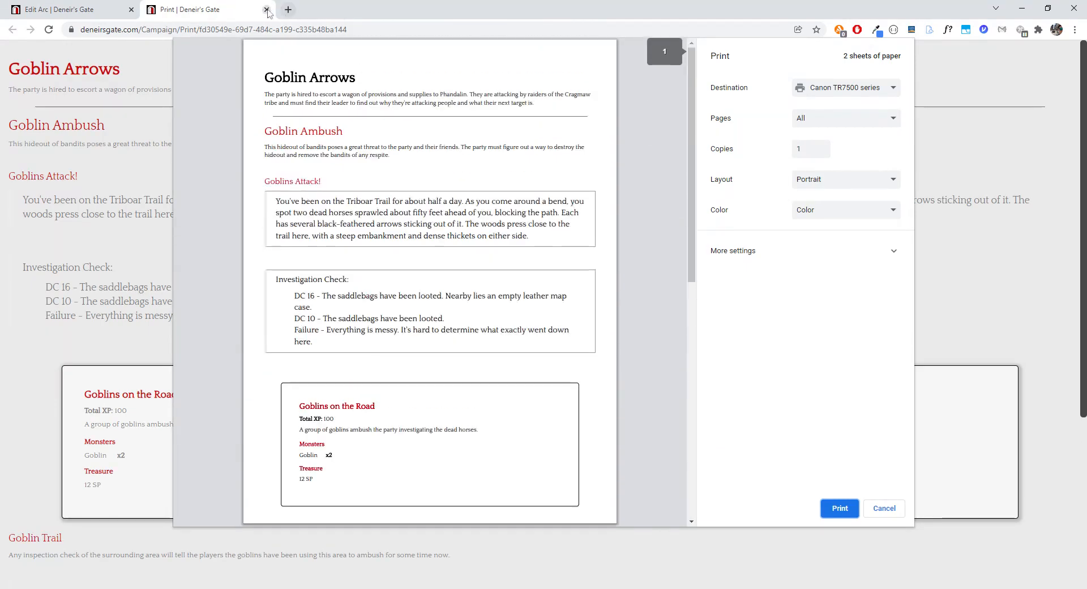
{"action": "left_click", "coordinate": [266, 10]}
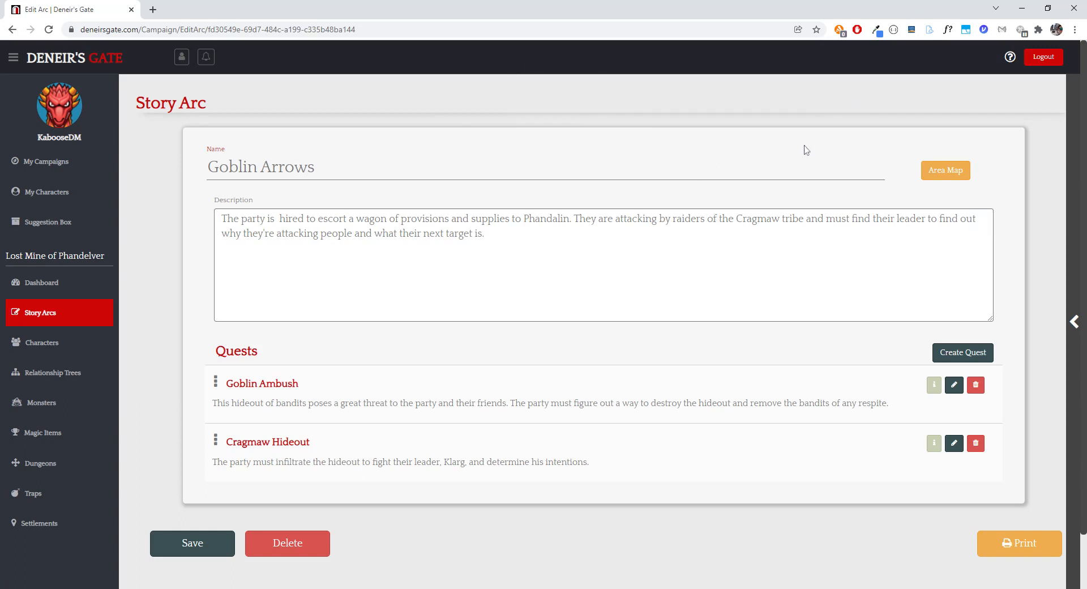
Step: Upload the Neverwinter Wood region map image as the area map of the Goblin Arrows arc
{"action": "left_click", "coordinate": [943, 172]}
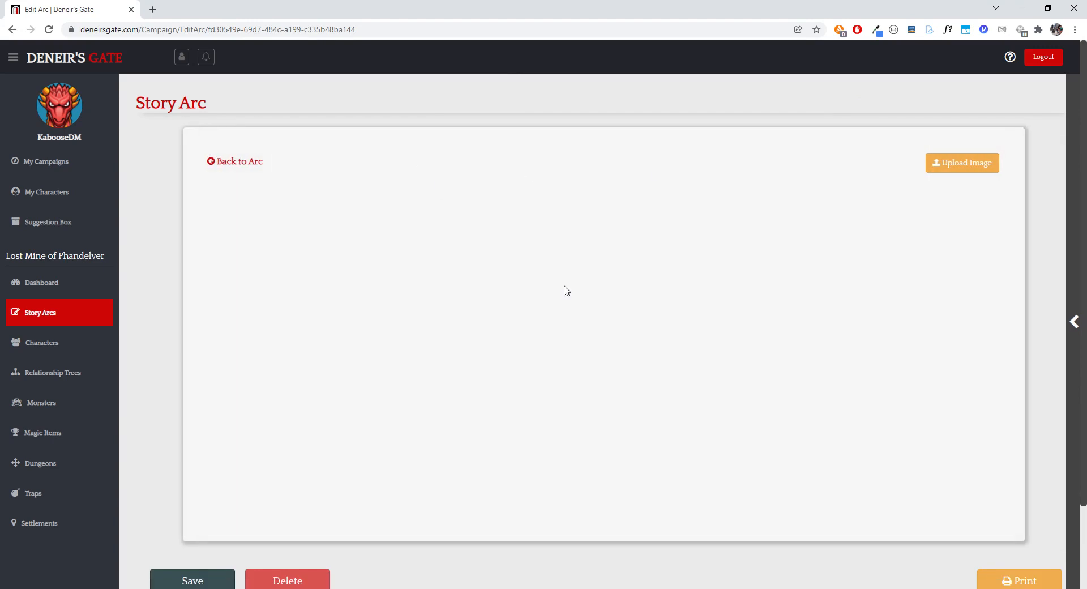
{"action": "left_click", "coordinate": [953, 166]}
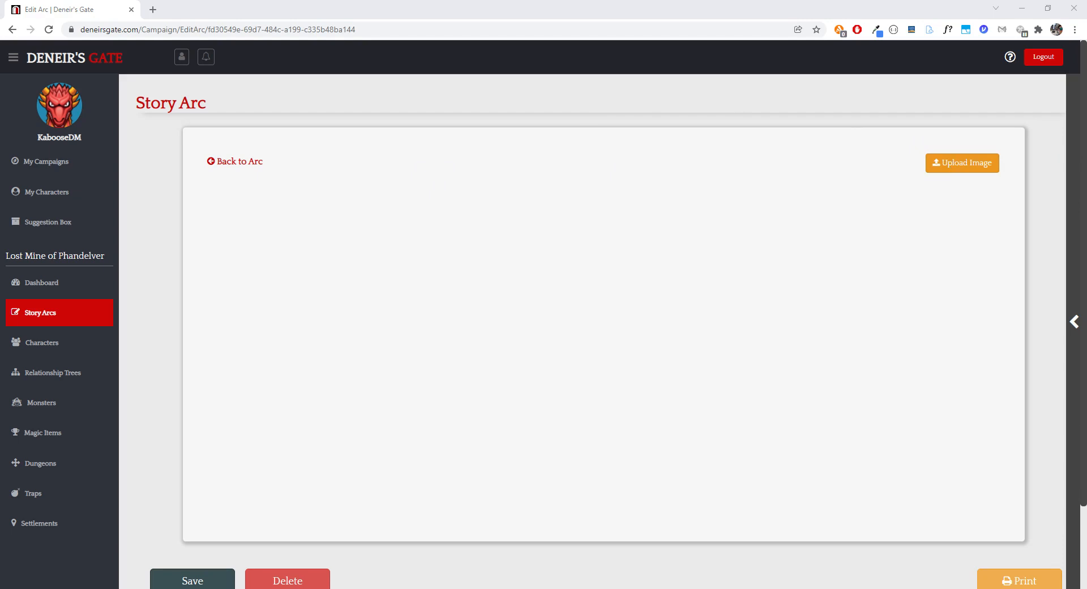
{"action": "left_click", "coordinate": [954, 166]}
{"action": "left_click", "coordinate": [447, 275]}
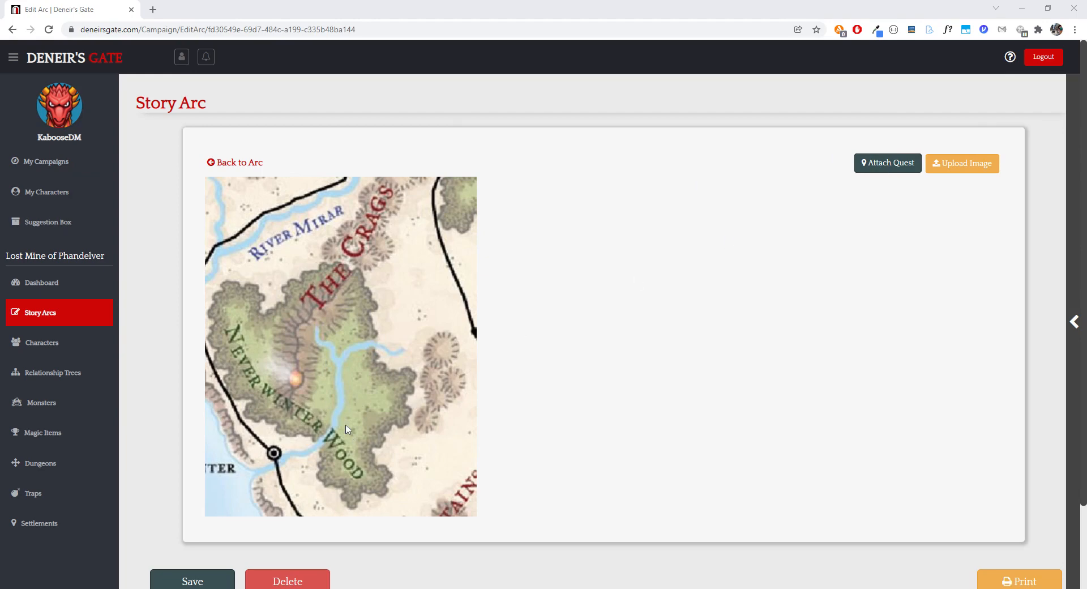
Step: Attach the Goblin Ambush quest to the area map, placing its marker just south of the river, east of the town marker
{"action": "left_click", "coordinate": [885, 164]}
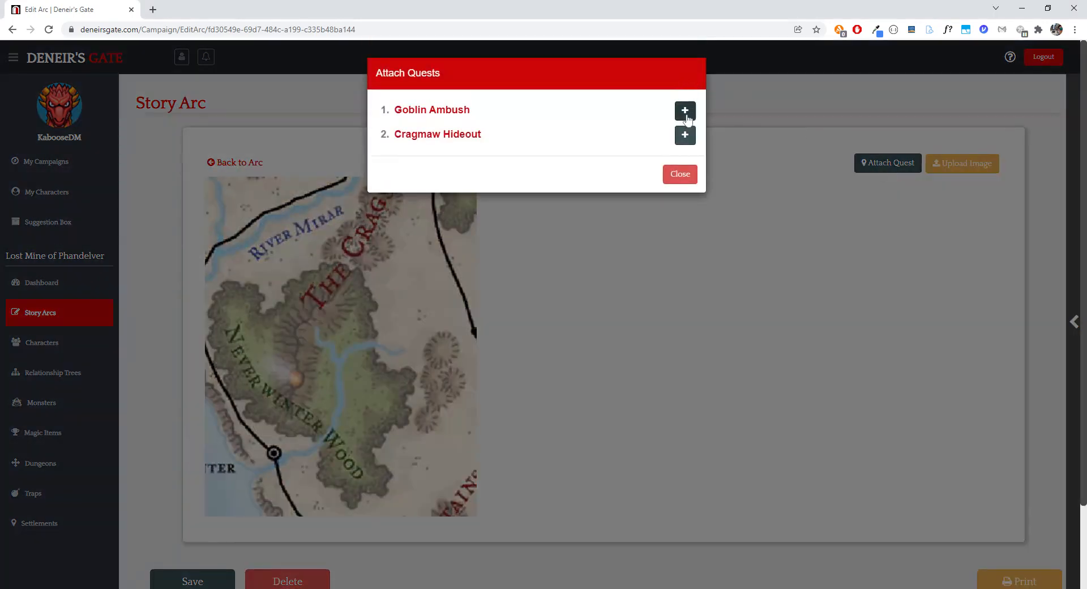
{"action": "left_click", "coordinate": [686, 113]}
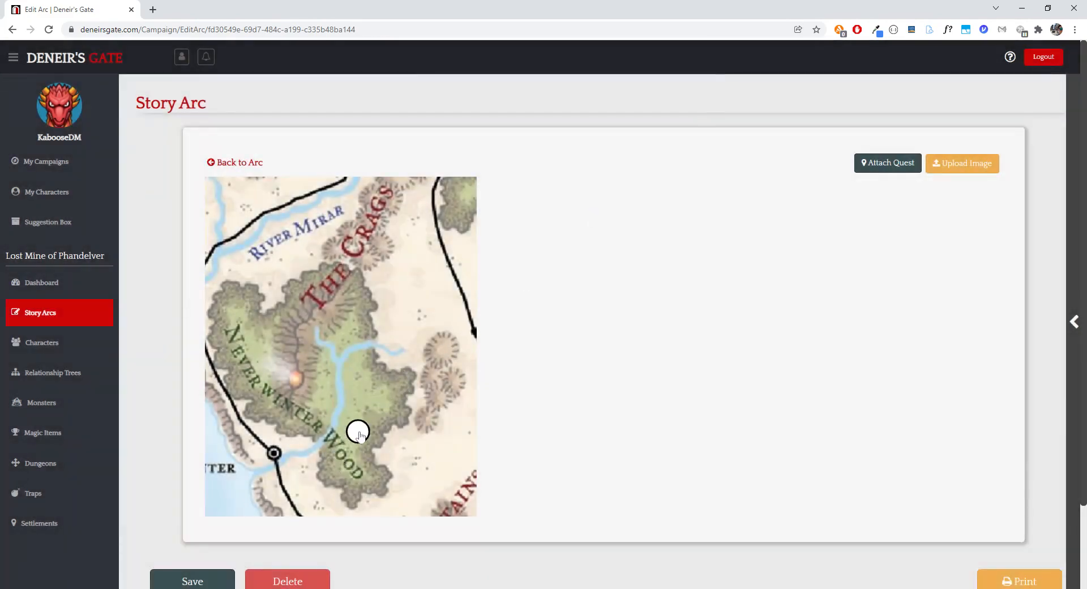
{"action": "left_click", "coordinate": [318, 465]}
Step: Attach the Cragmaw Hideout quest to the map inside Neverwinter Wood, just east of the volcano, and return to the arc
{"action": "left_click", "coordinate": [895, 167]}
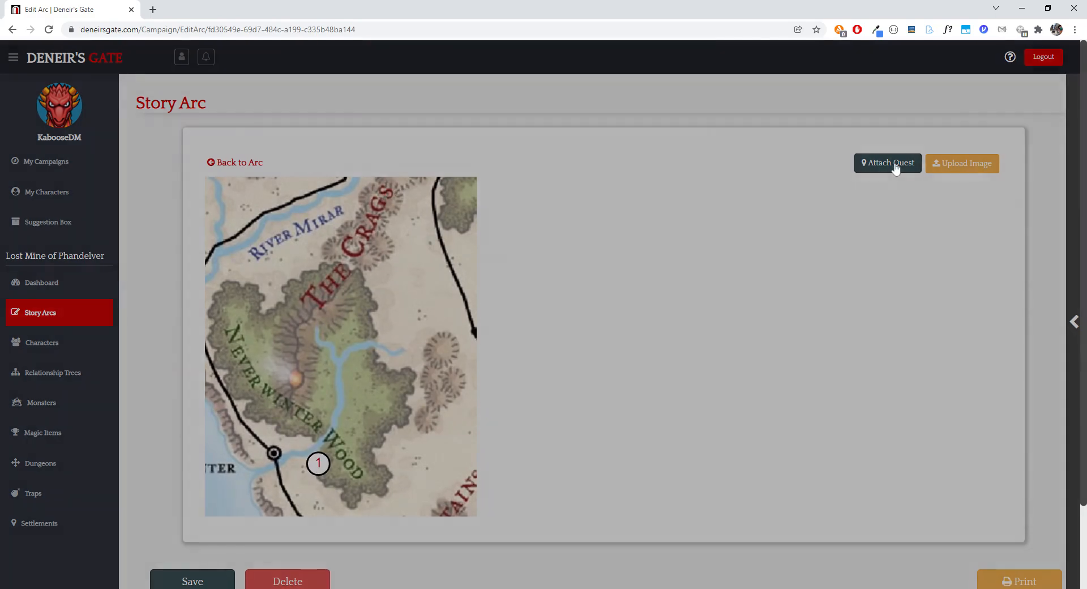
{"action": "left_click", "coordinate": [683, 138]}
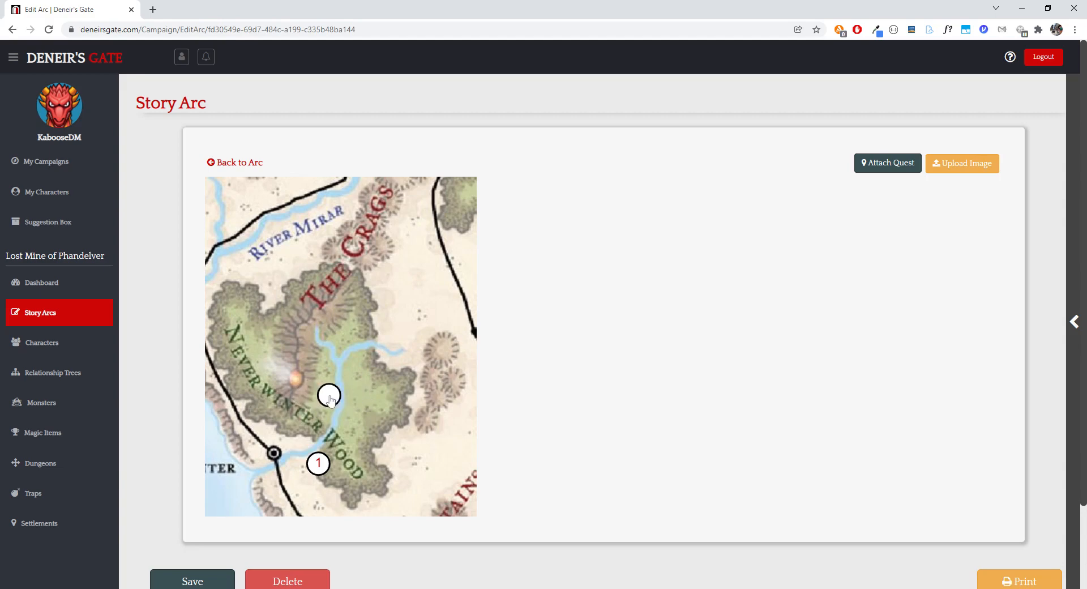
{"action": "left_click", "coordinate": [311, 386]}
{"action": "scroll", "coordinate": [730, 206], "scroll_direction": "down", "scroll_amount": 1}
{"action": "scroll", "coordinate": [674, 225], "scroll_direction": "up", "scroll_amount": 1}
{"action": "left_click", "coordinate": [258, 163]}
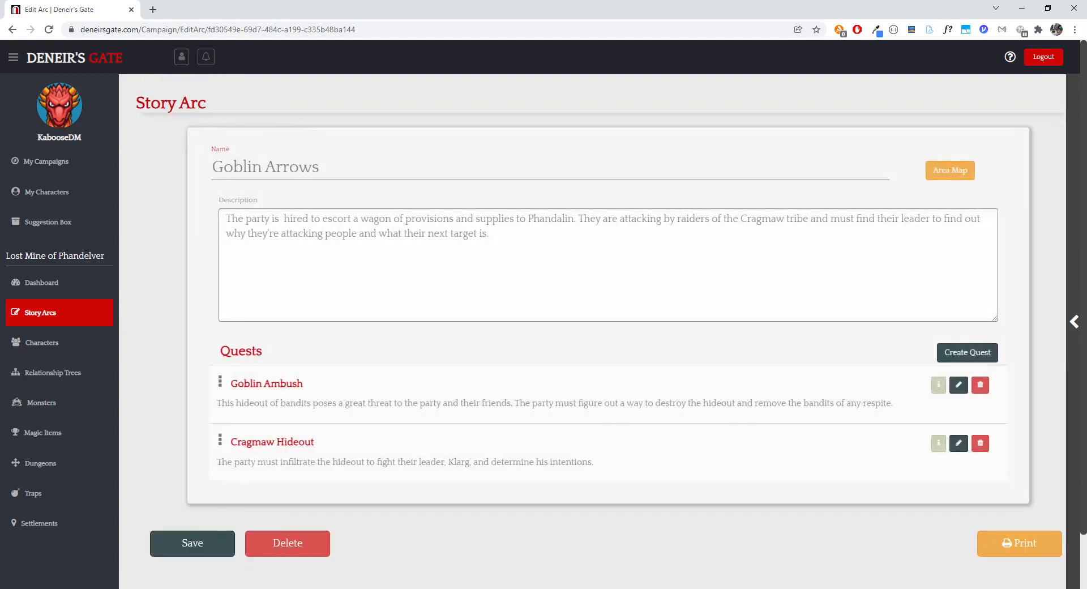